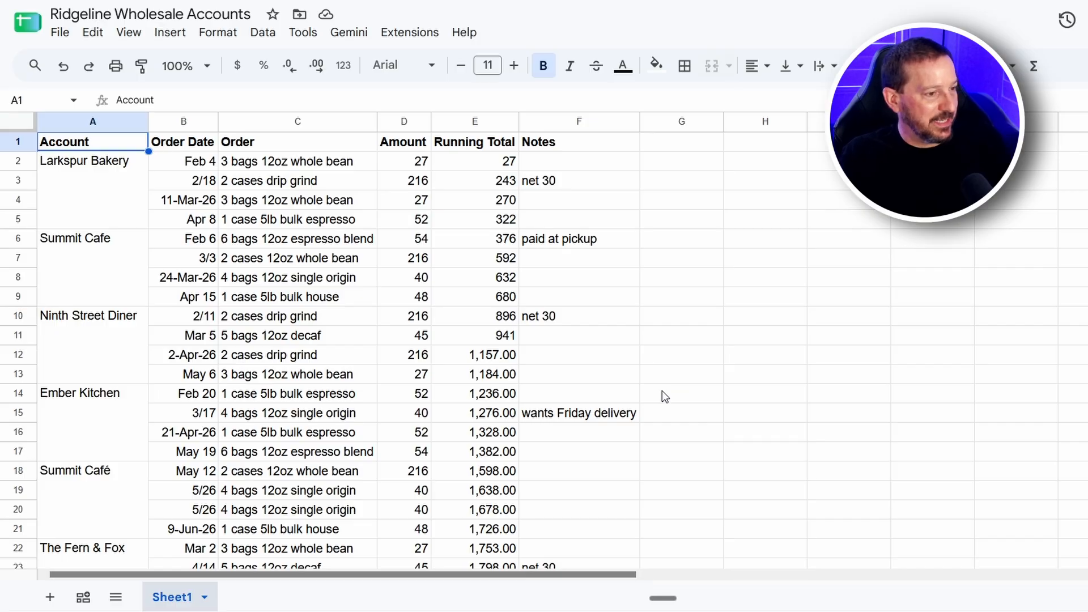
scroll(664, 396, "down", 8)
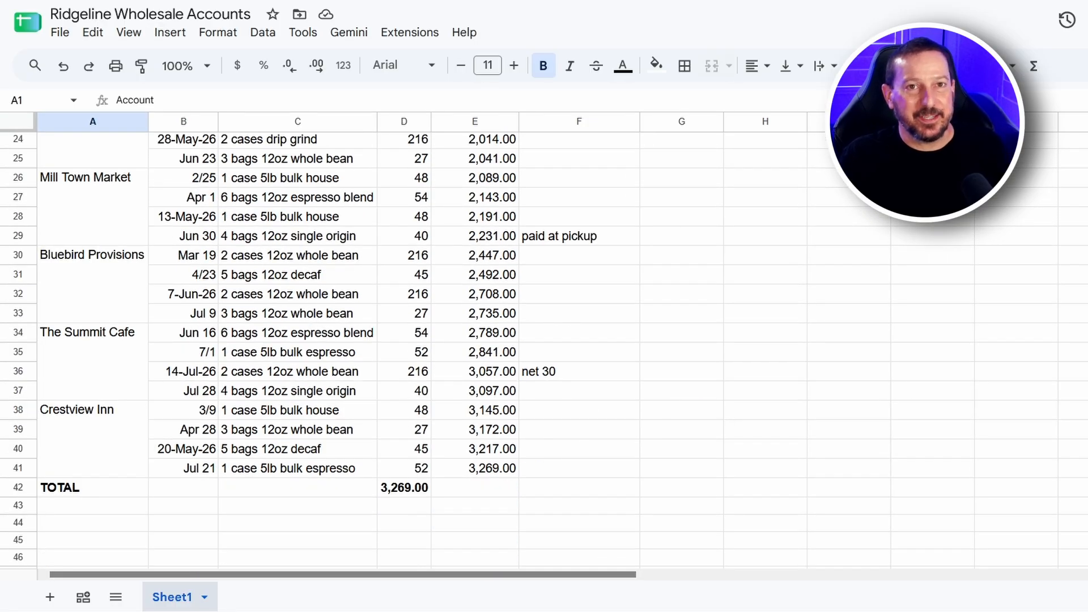
scroll(739, 430, "up", 8)
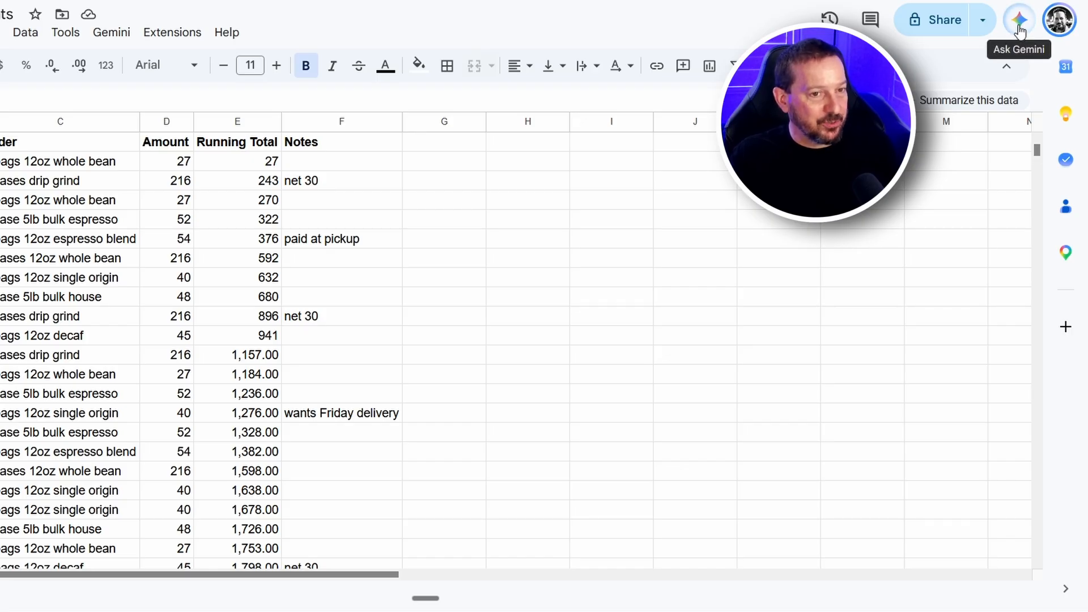
left_click(1018, 21)
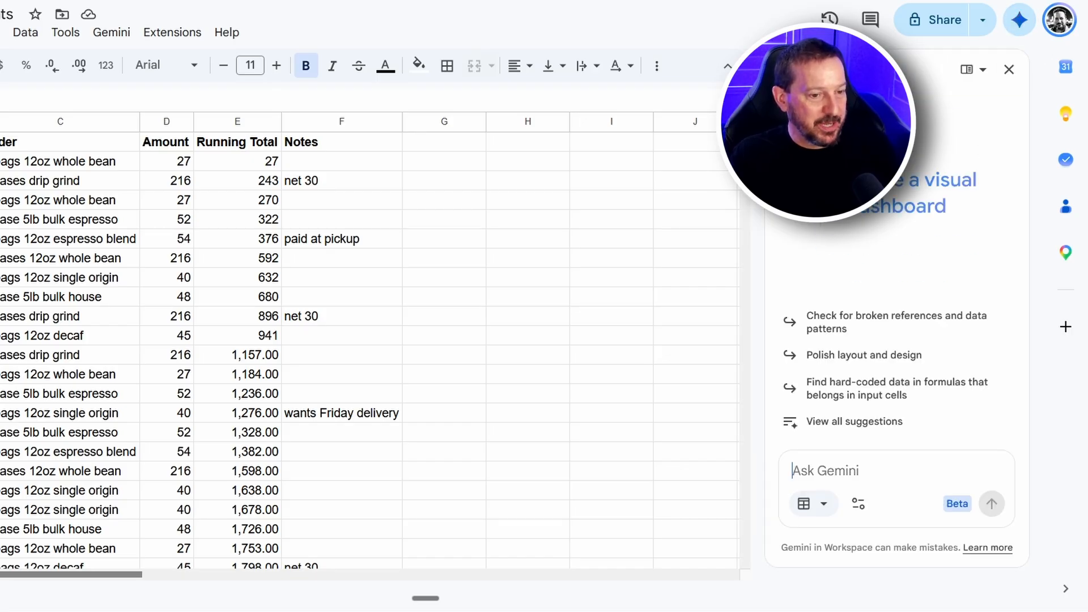
left_click(862, 511)
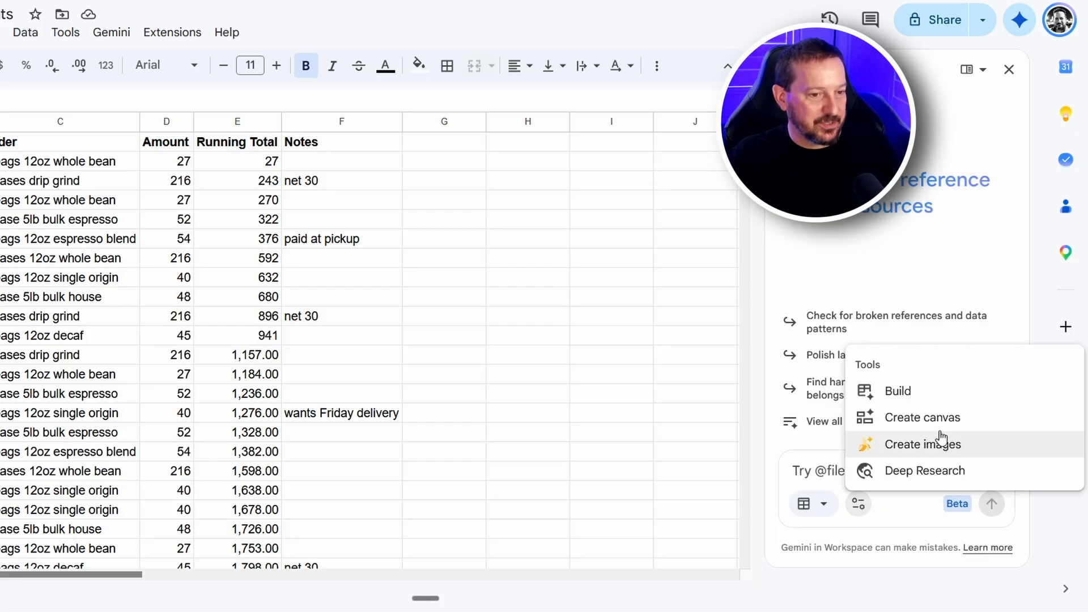
left_click(906, 418)
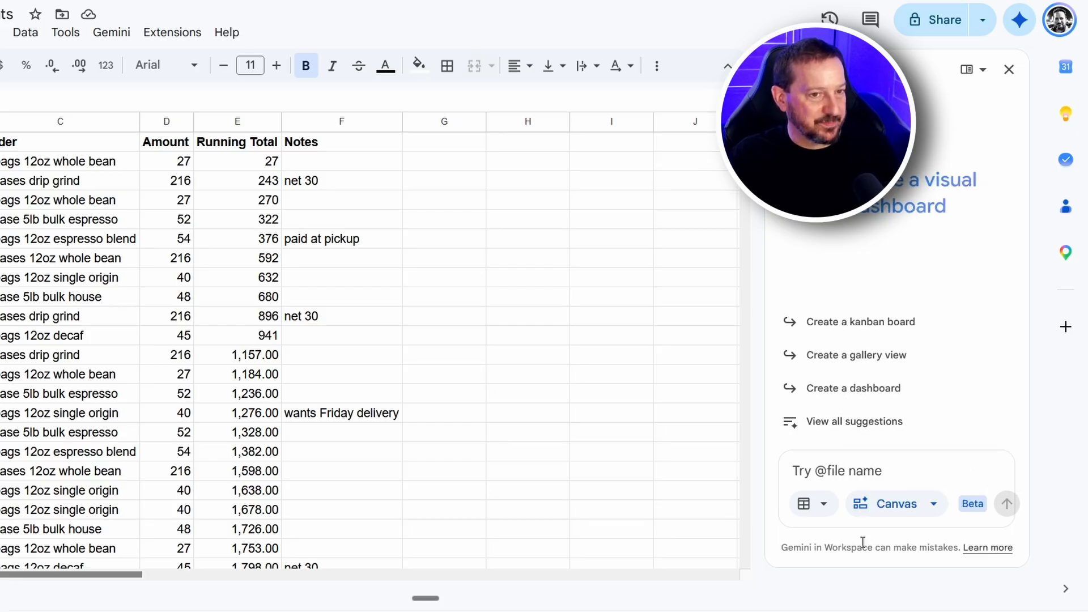
left_click(1008, 69)
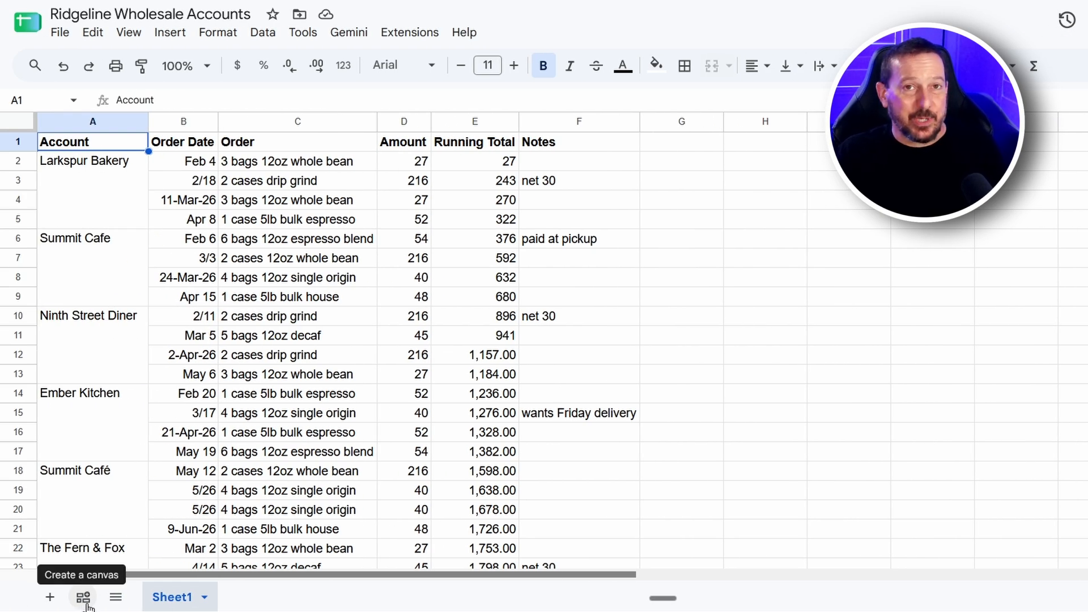
Create a canvas from a prompt for a coffee roasting wholesale sales dashboard with total revenue, revenue by account, and monthly sales over time
left_click(85, 601)
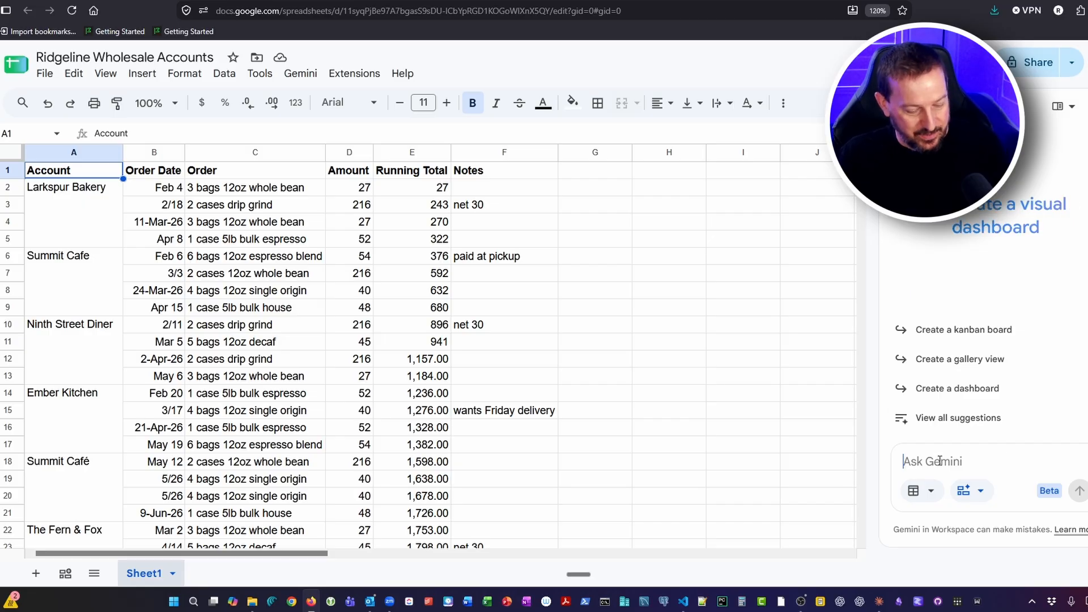
key("ctrl+v")
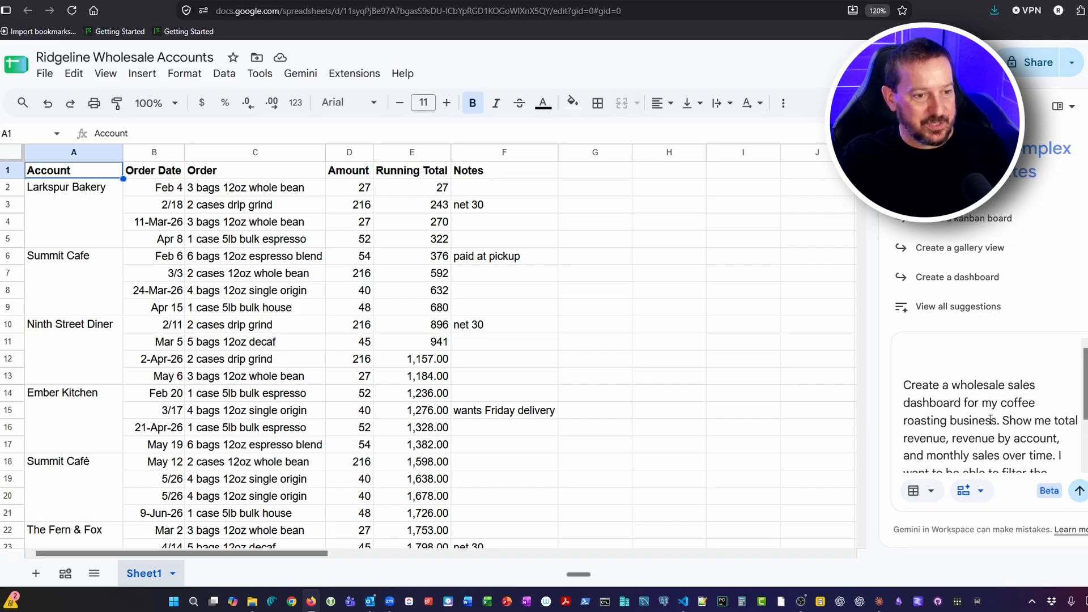
scroll(990, 419, "up", 2)
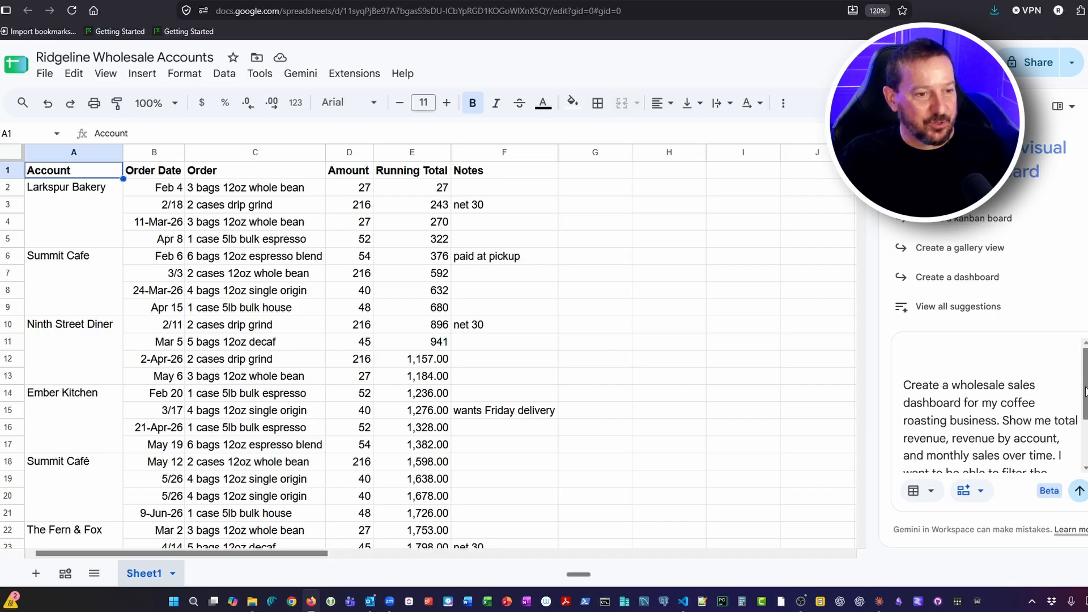
left_click_drag(1085, 389, 1085, 417)
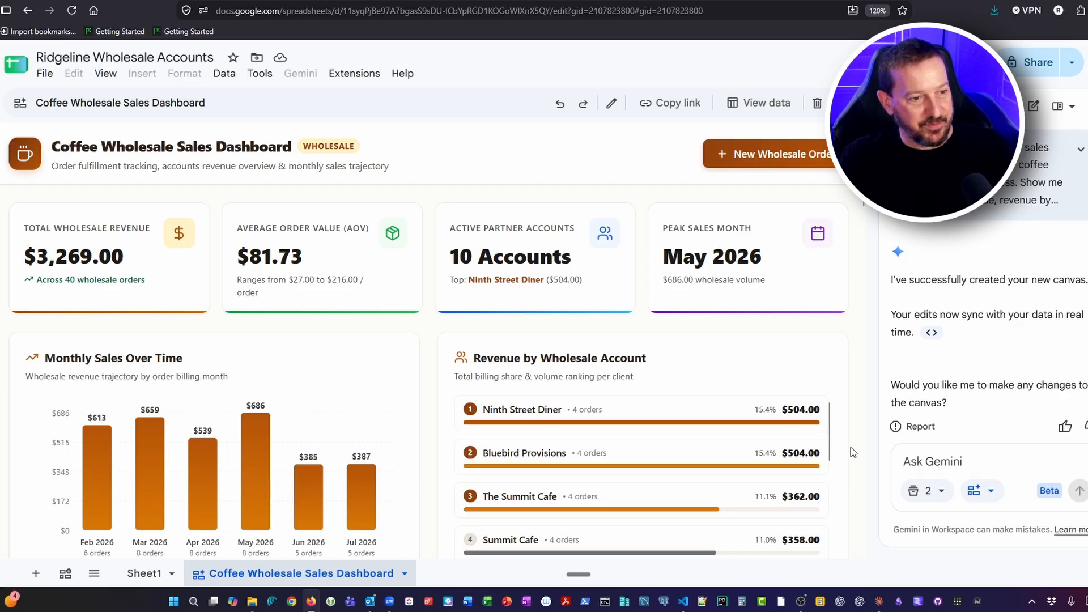
Look through the generated dashboard down to the Wholesale Order Registry and view its month filter options
scroll(851, 447, "down", 5)
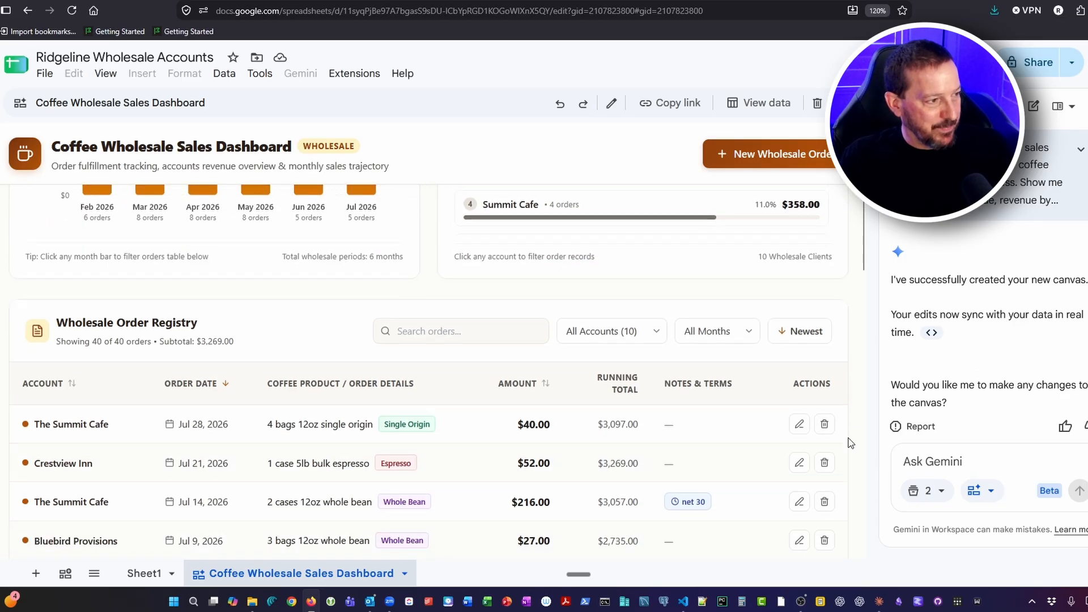
scroll(850, 443, "down", 2)
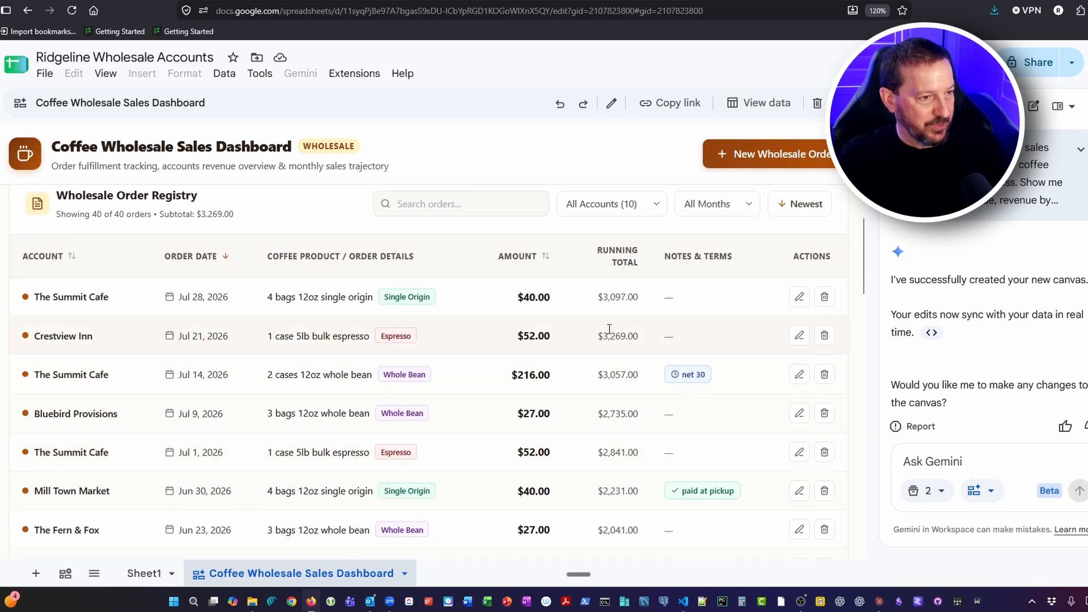
scroll(623, 320, "up", 1)
left_click(708, 290)
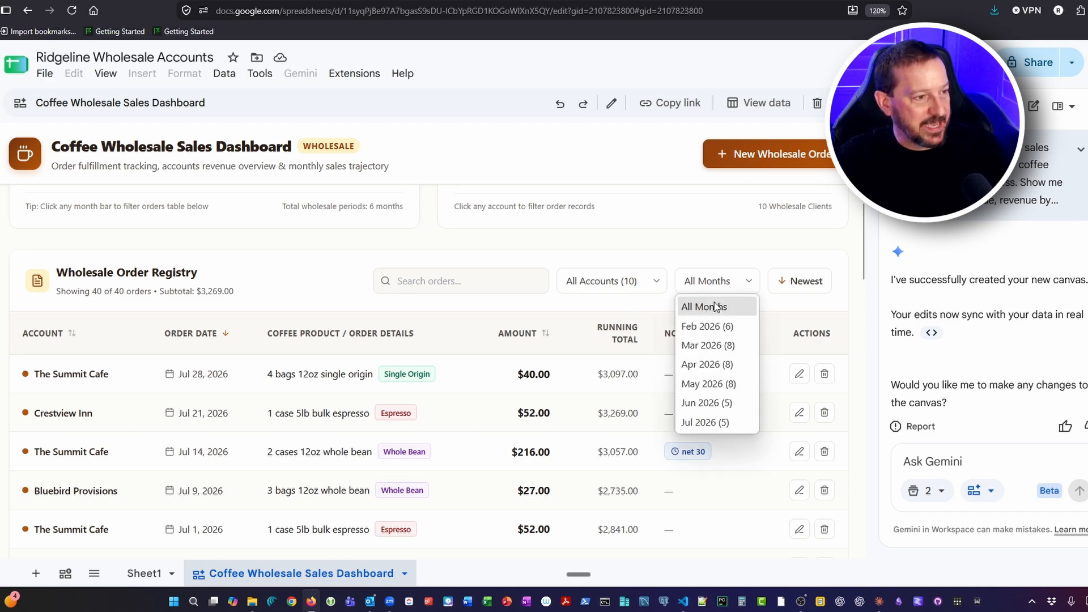
Search the Wholesale Order Registry for "espresso" and clear the search
left_click(464, 283)
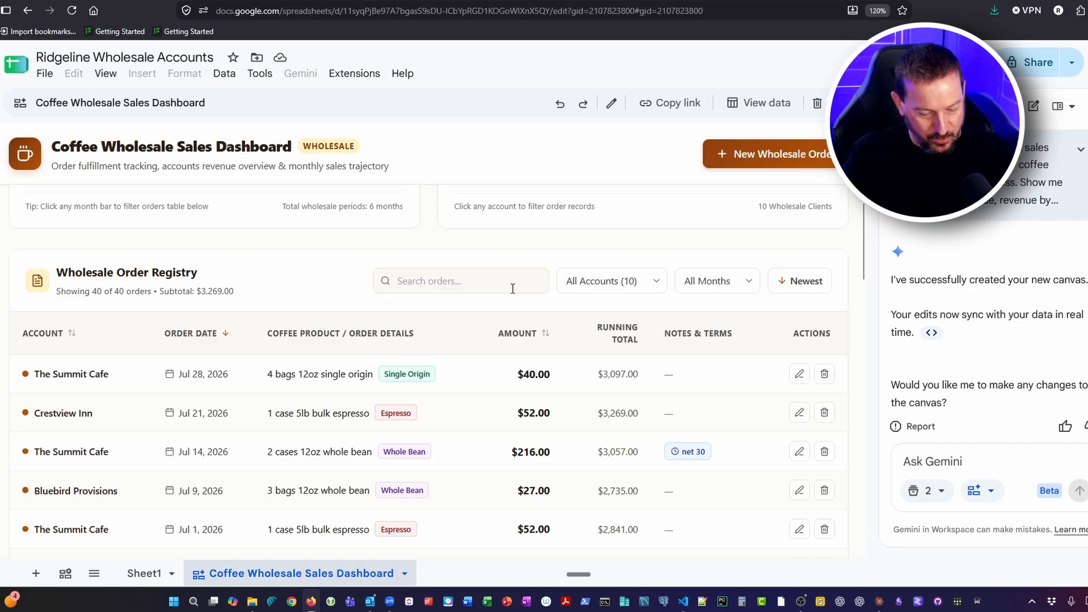
type("espresso")
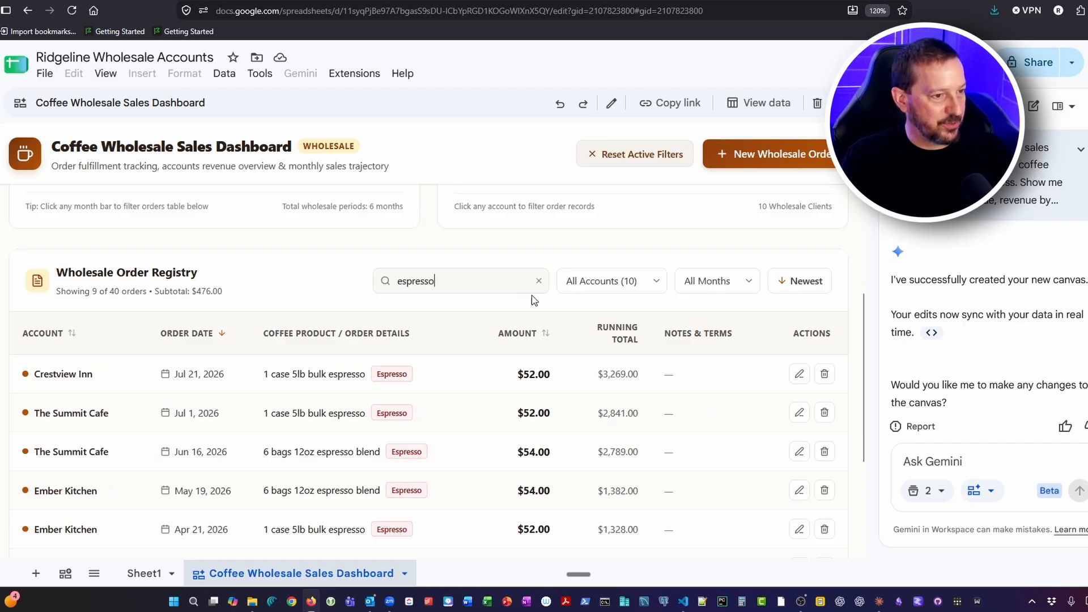
left_click(538, 281)
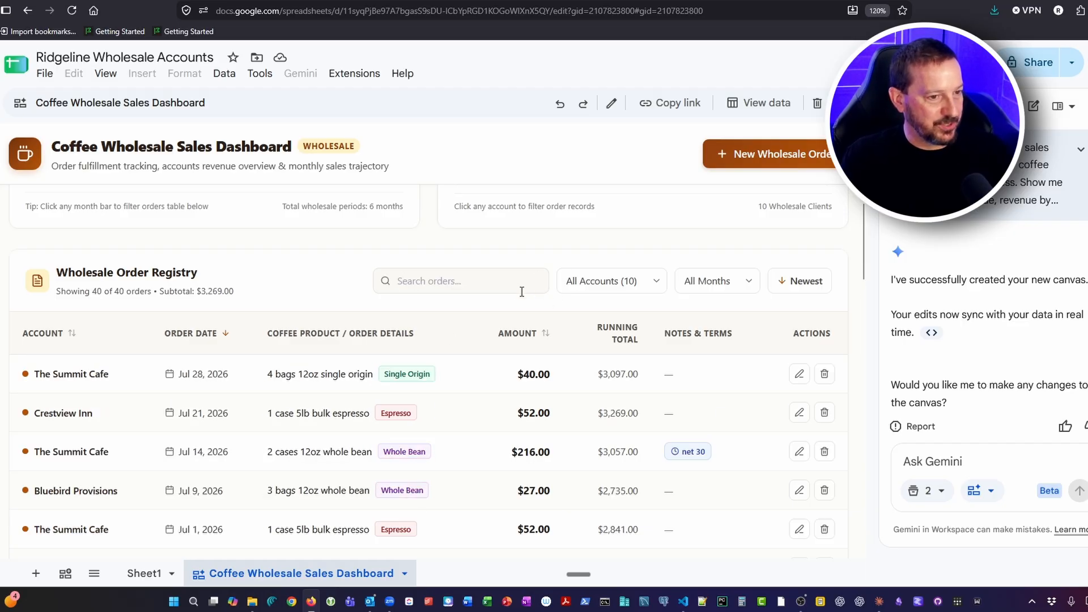
Sort the order registry oldest first, return it to newest first, and review the orders down to the total row
left_click(811, 284)
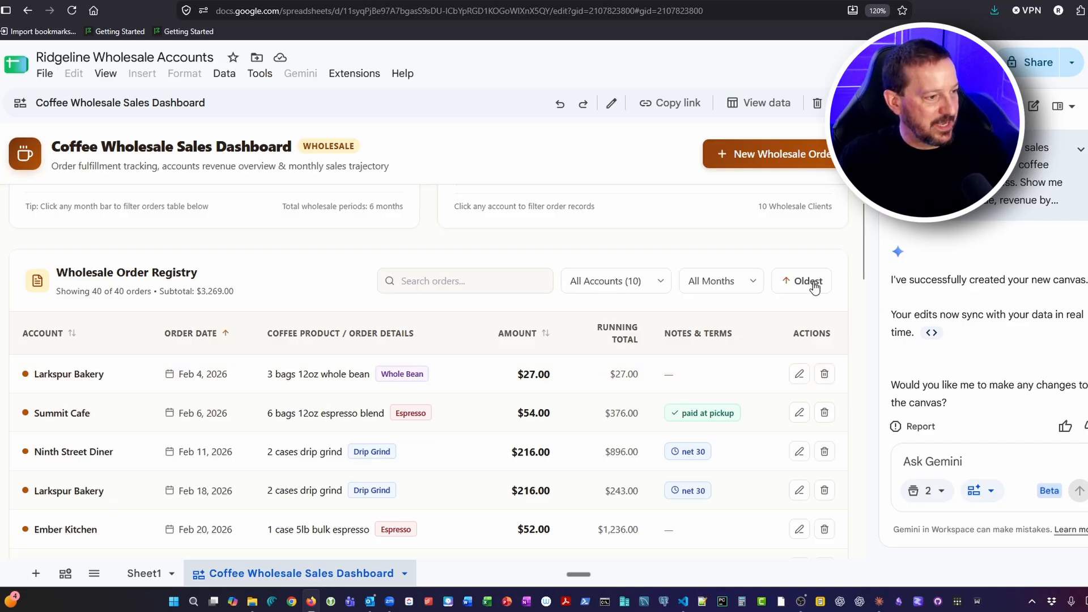
left_click(811, 281)
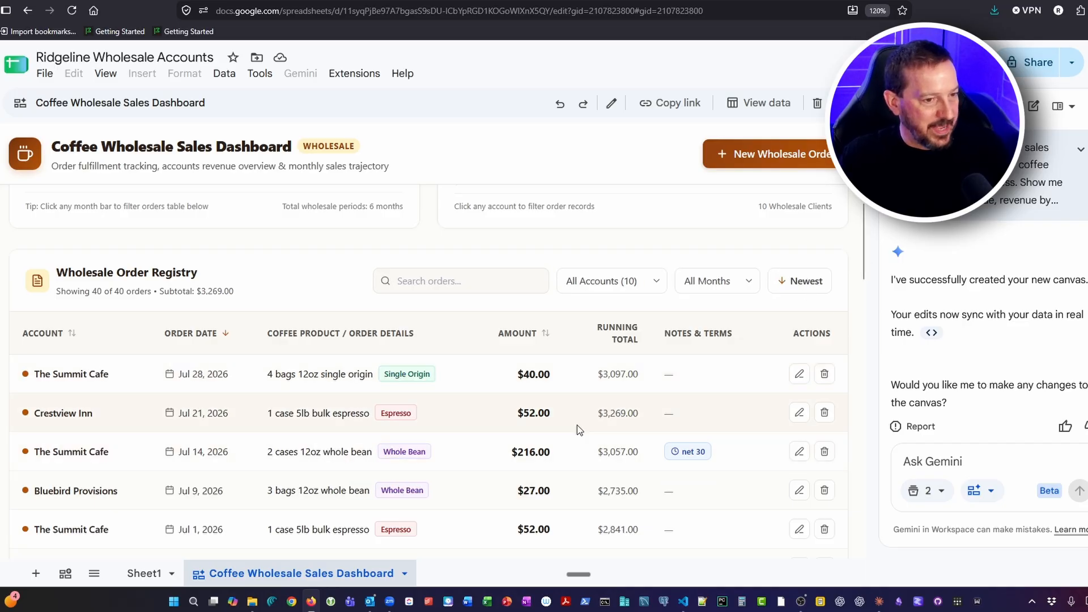
scroll(721, 431, "down", 2)
scroll(721, 432, "down", 12)
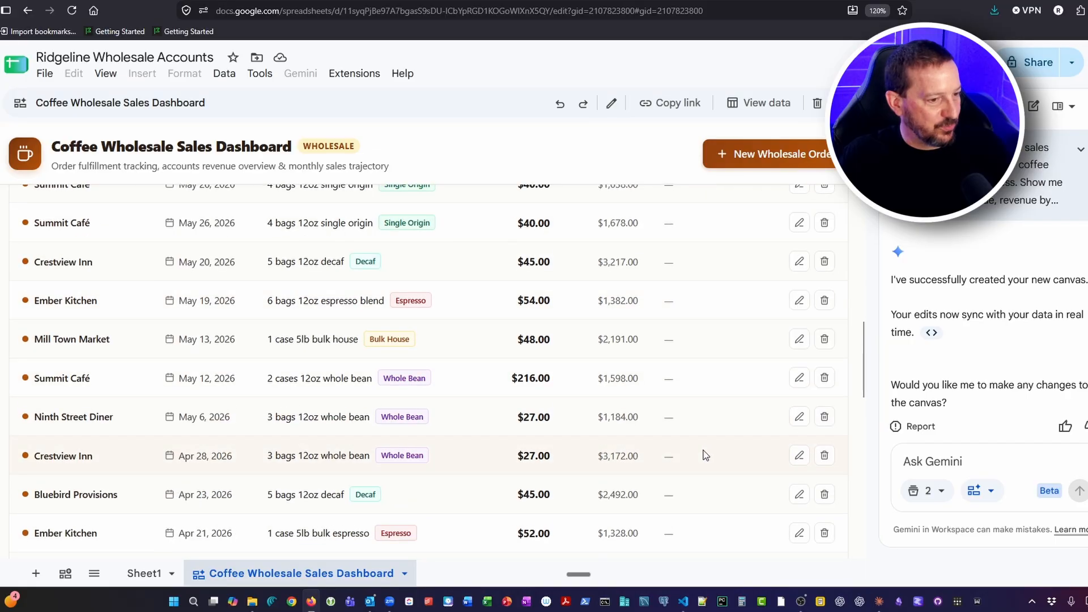
scroll(699, 450, "down", 14)
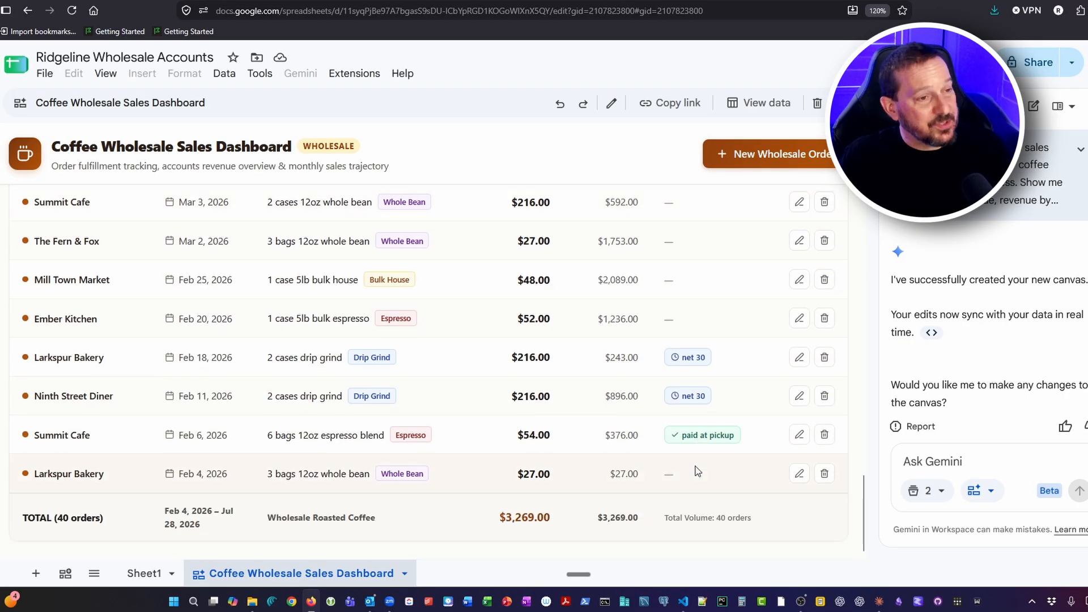
scroll(691, 465, "up", 12)
scroll(691, 465, "up", 15)
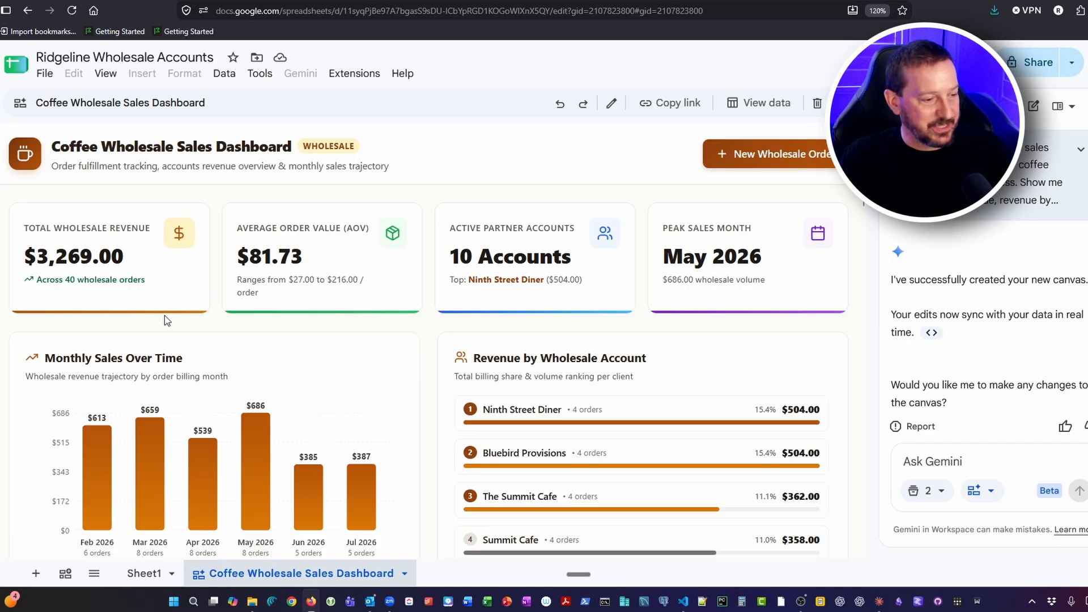
Select the order amounts in D2:D41 on Sheet1 to check their sum
left_click(142, 574)
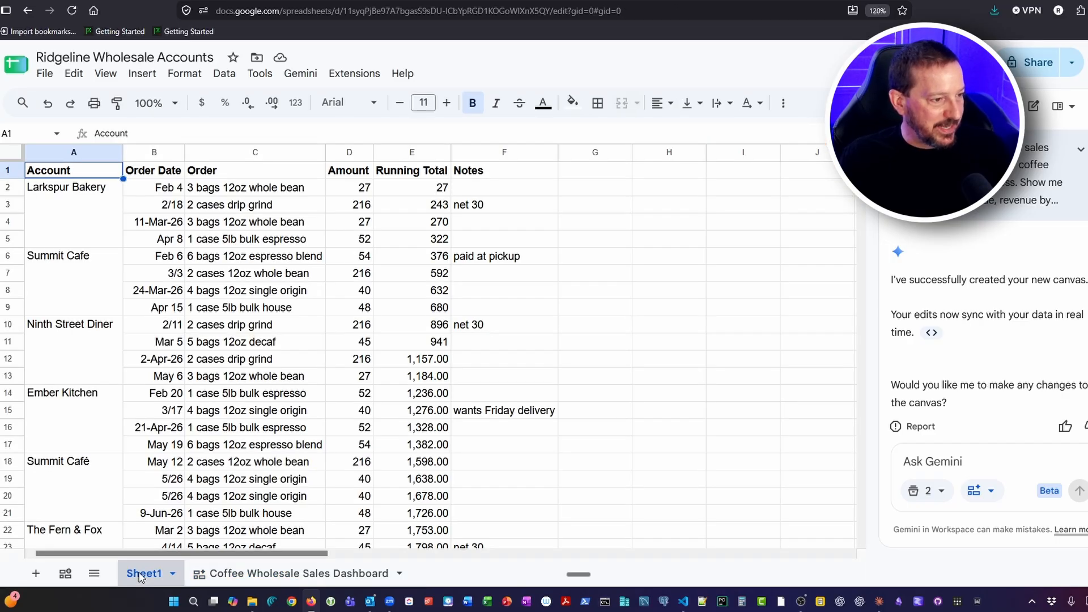
scroll(401, 439, "down", 12)
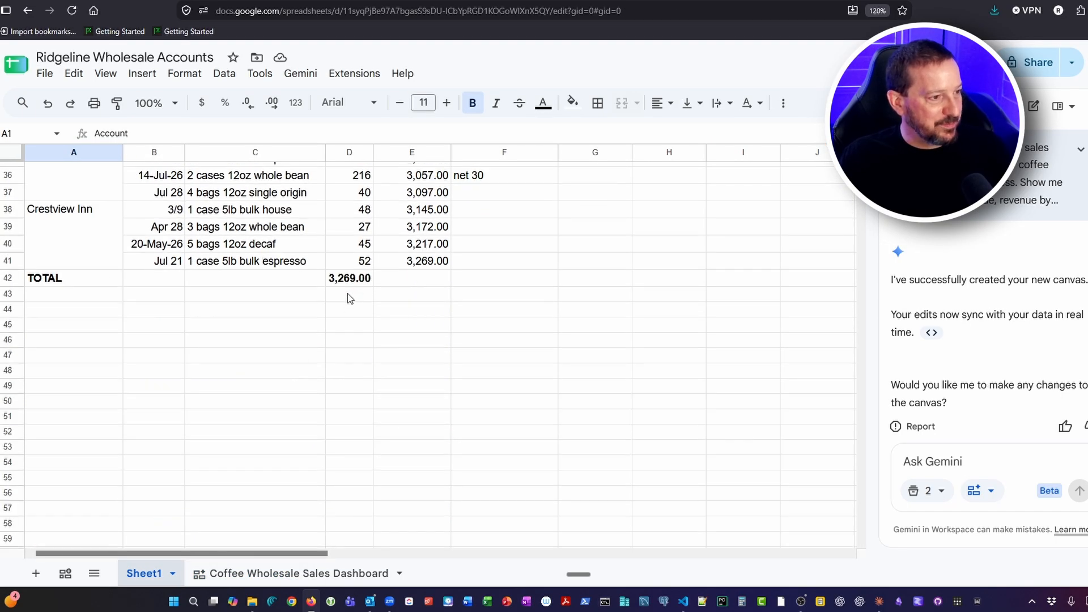
scroll(351, 294, "up", 12)
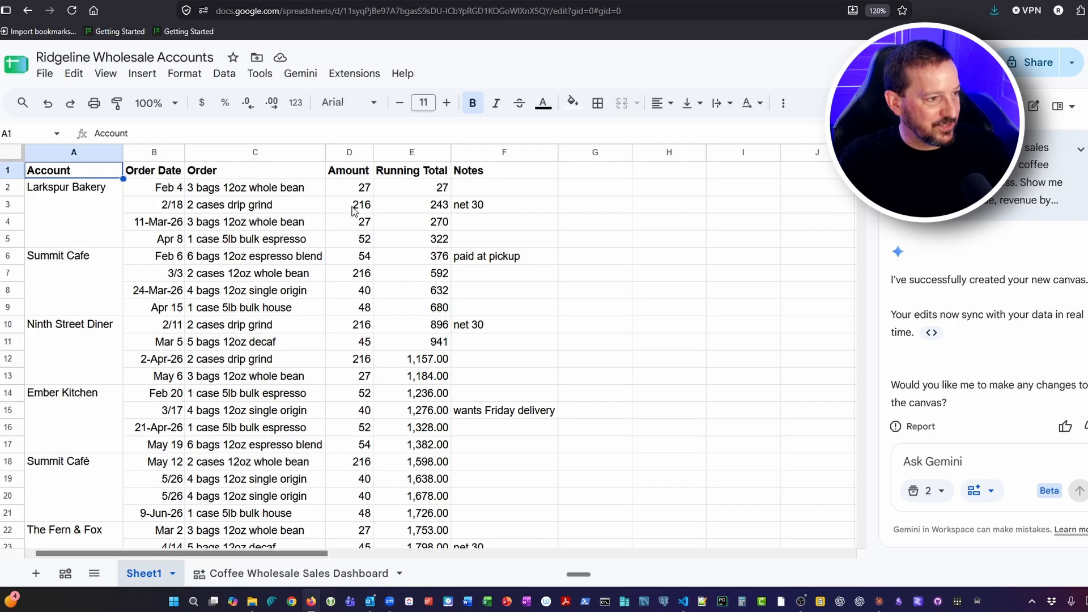
left_click(352, 189)
scroll(356, 223, "down", 8)
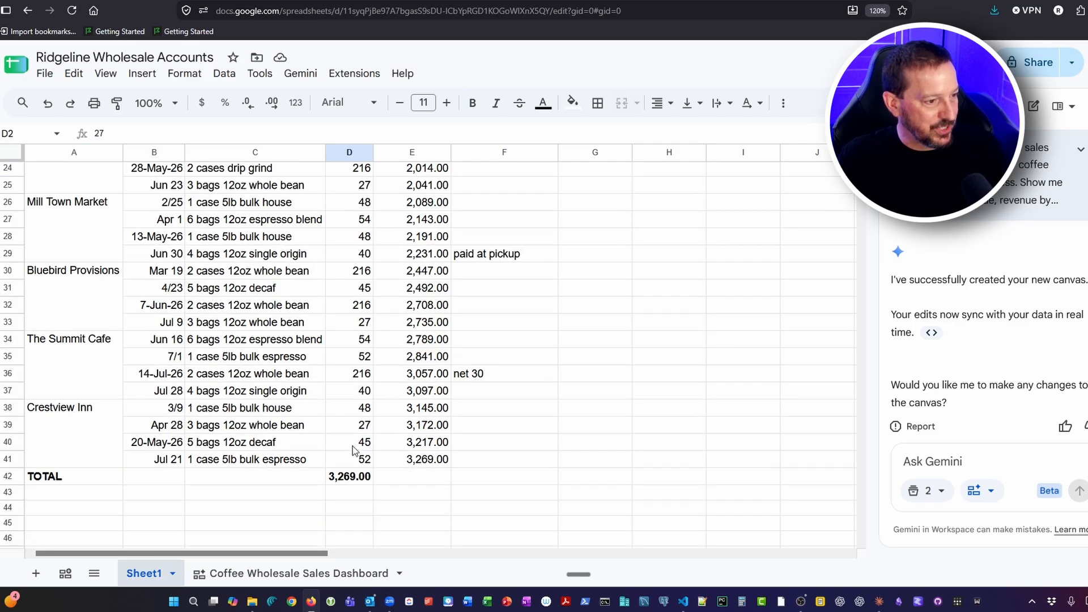
left_click(365, 458, "shift")
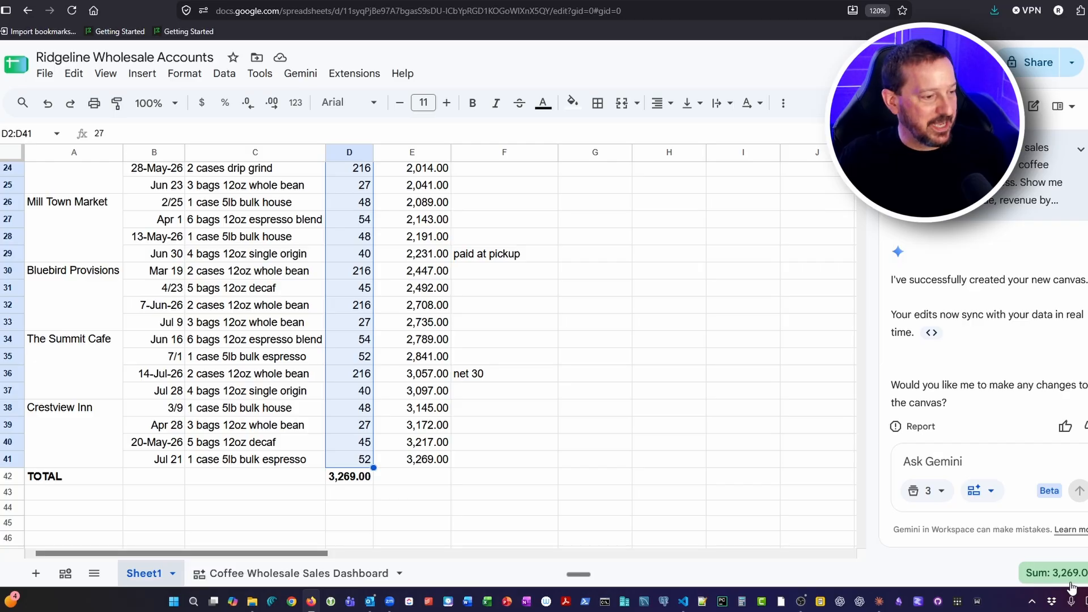
Compare the summary statistics of the selected order amounts with the figures on the Coffee Wholesale Sales Dashboard
left_click(316, 575)
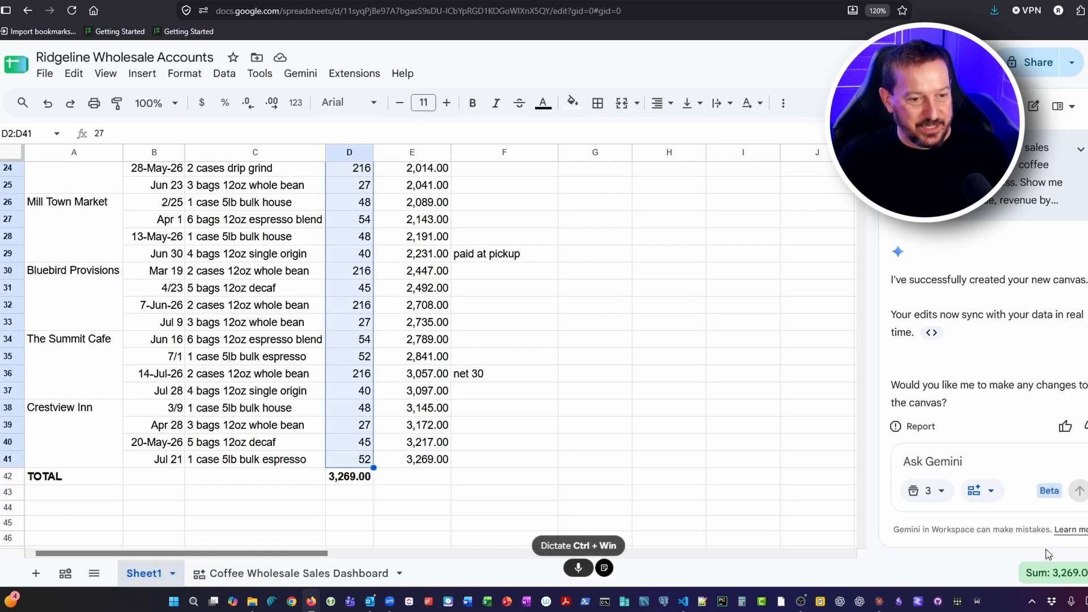
left_click(1048, 572)
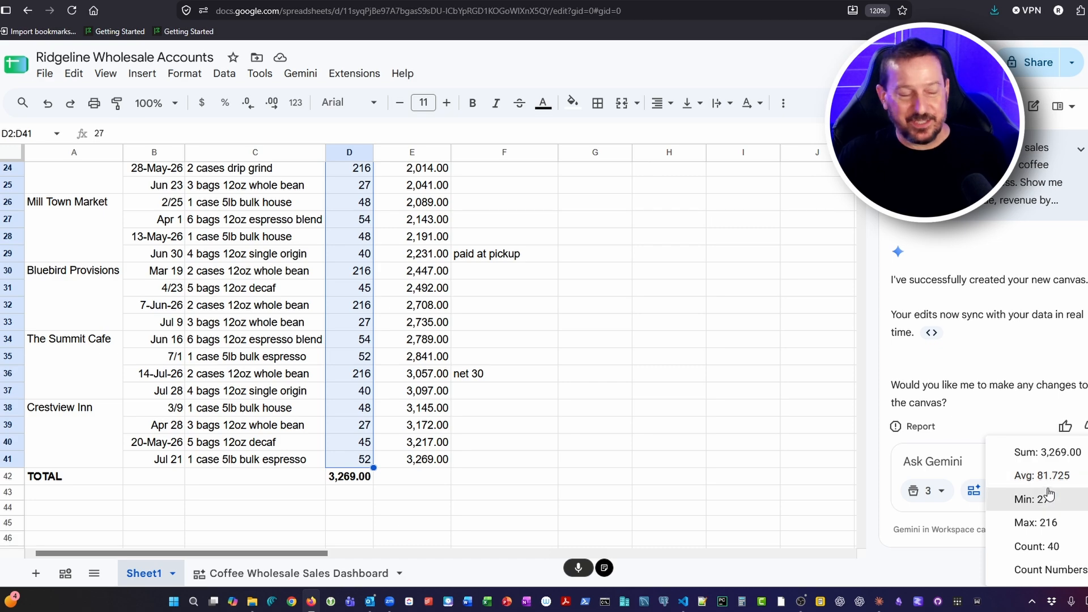
left_click(342, 572)
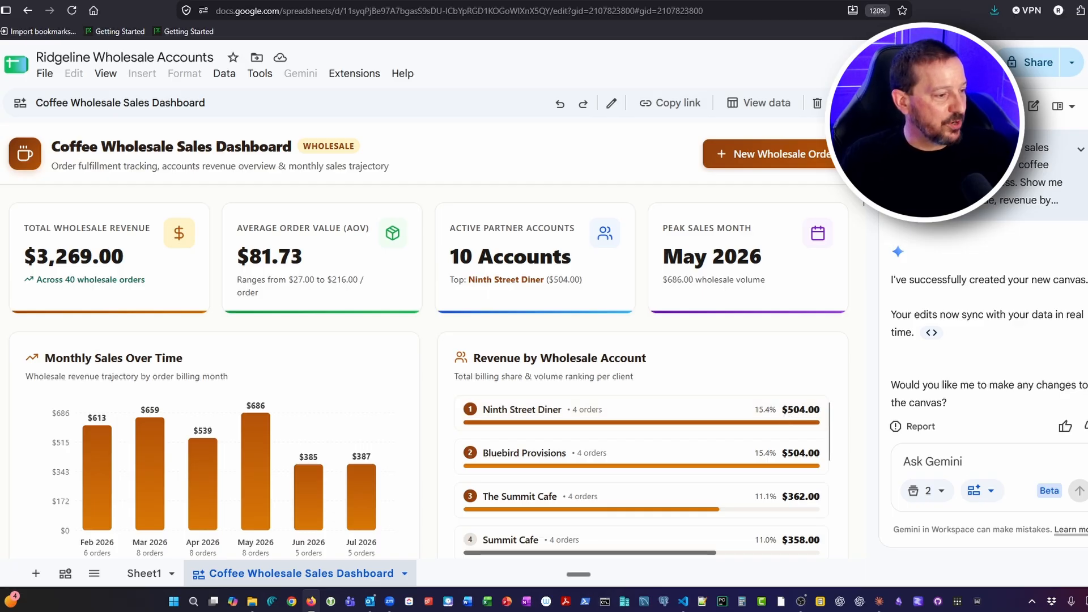
Examine the account names in column A of Sheet1, checking how their cells are merged across several order rows
left_click(149, 579)
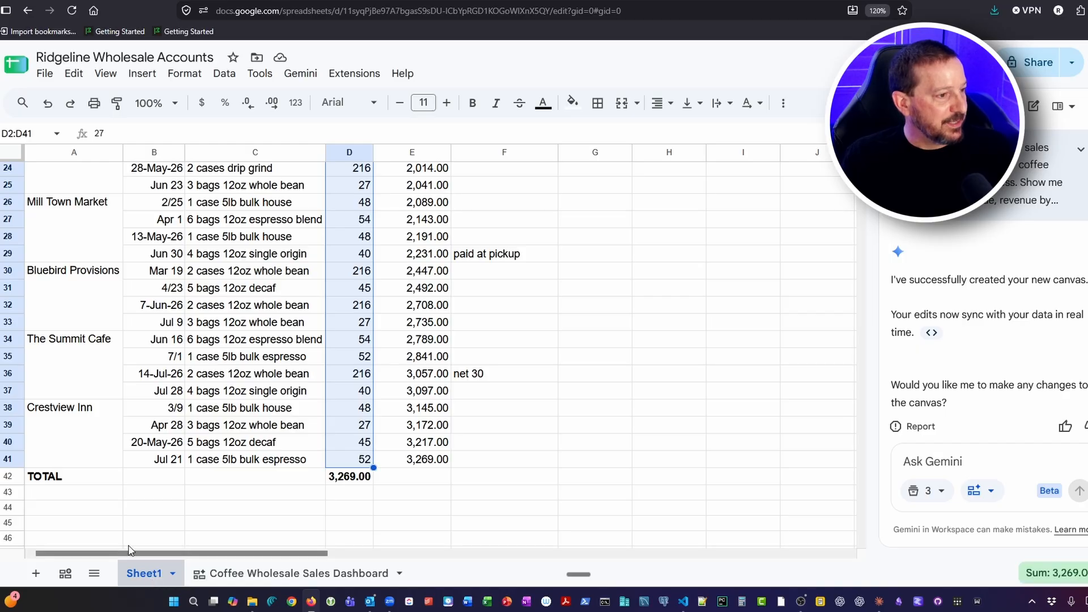
scroll(121, 516, "up", 8)
left_click(78, 215)
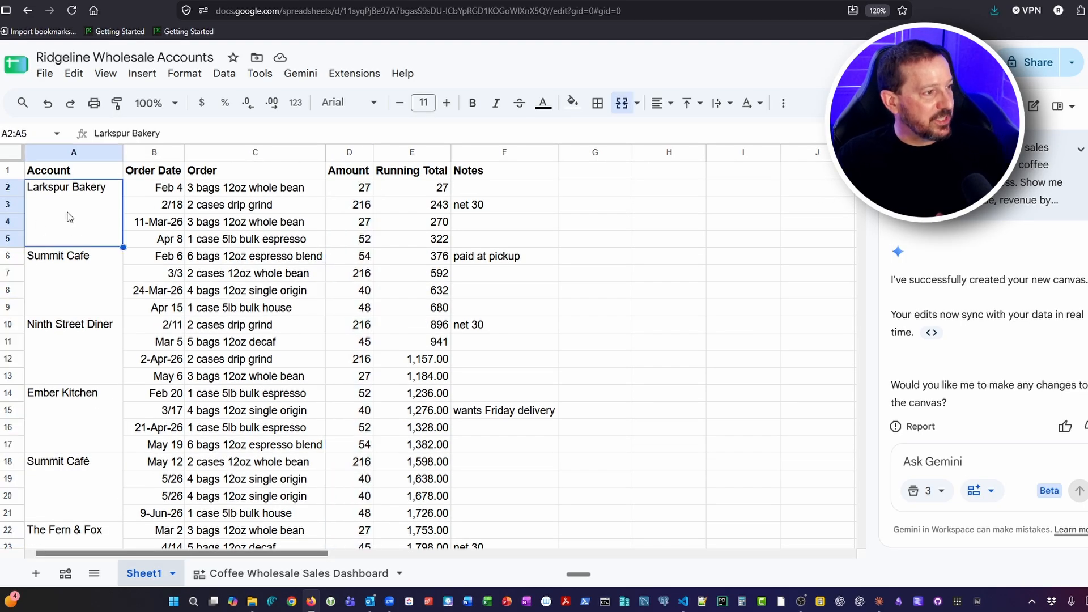
left_click(76, 171)
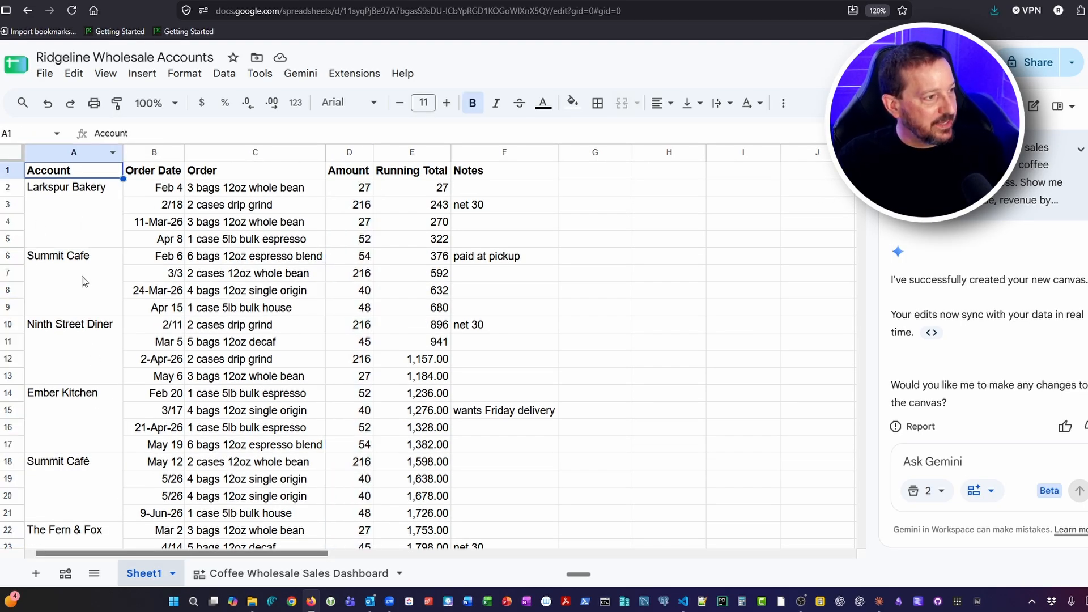
left_click(94, 222)
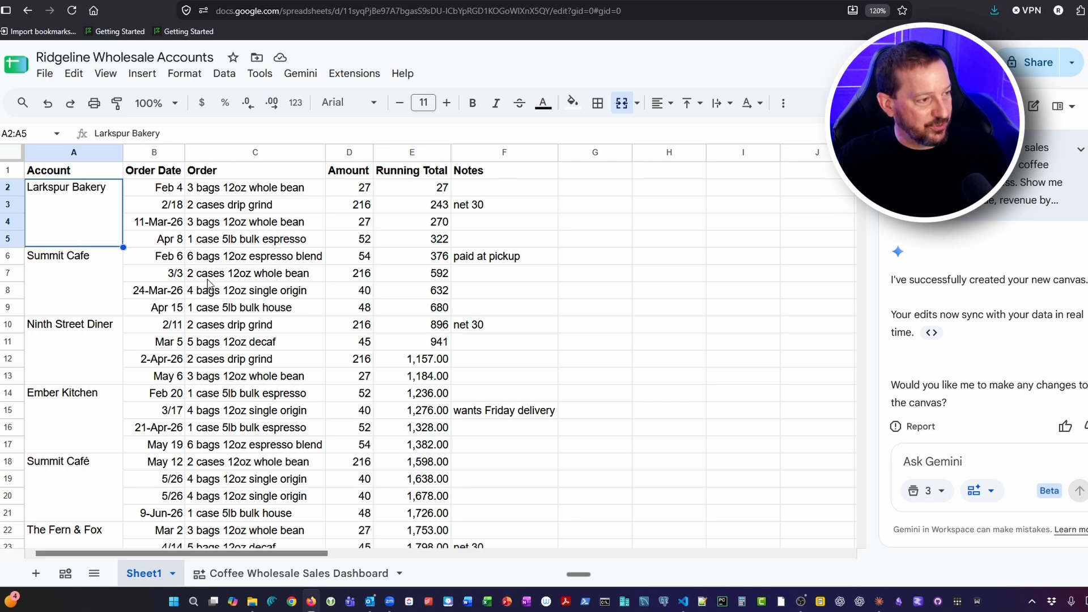
left_click(97, 303)
left_click(98, 377)
left_click(95, 405)
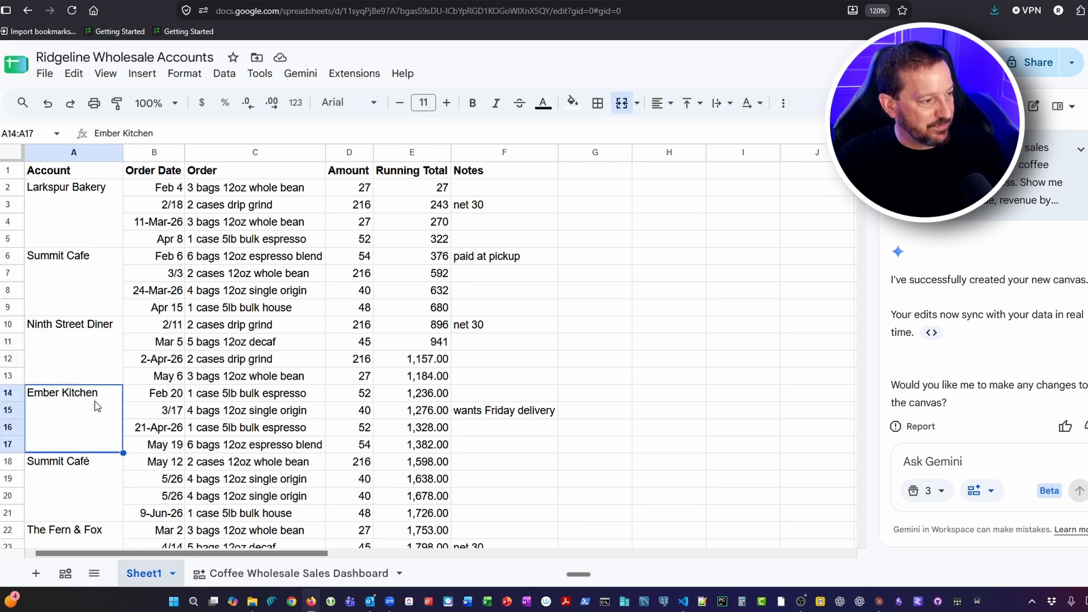
scroll(93, 413, "down", 3)
left_click(89, 428)
scroll(93, 444, "down", 4)
scroll(92, 442, "up", 7)
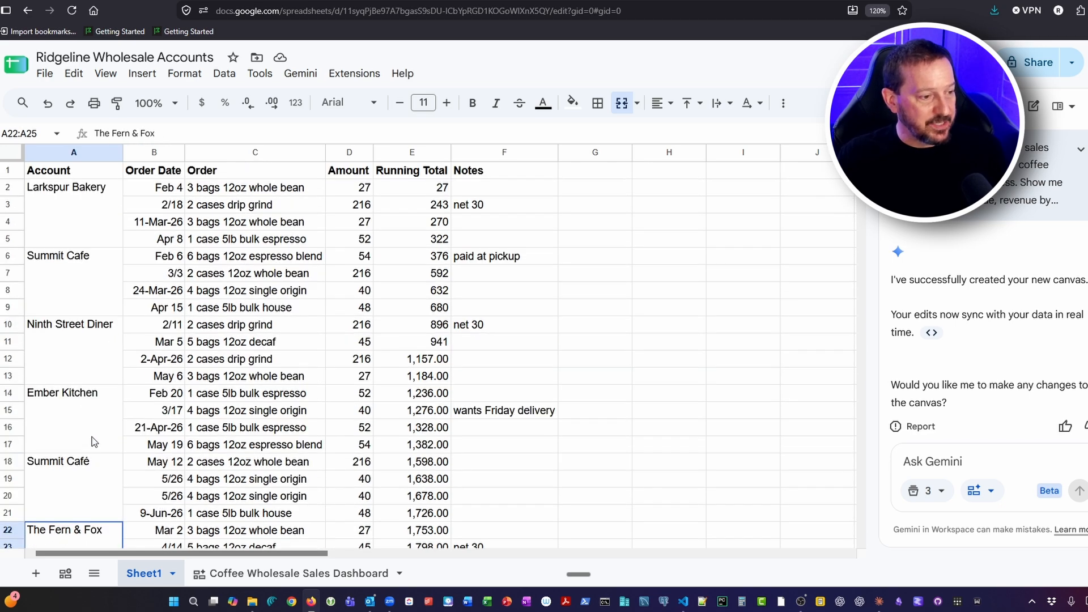
Review the Wholesale Order Registry on the Coffee Wholesale Sales Dashboard, checking that every order row carries an account name
left_click(300, 573)
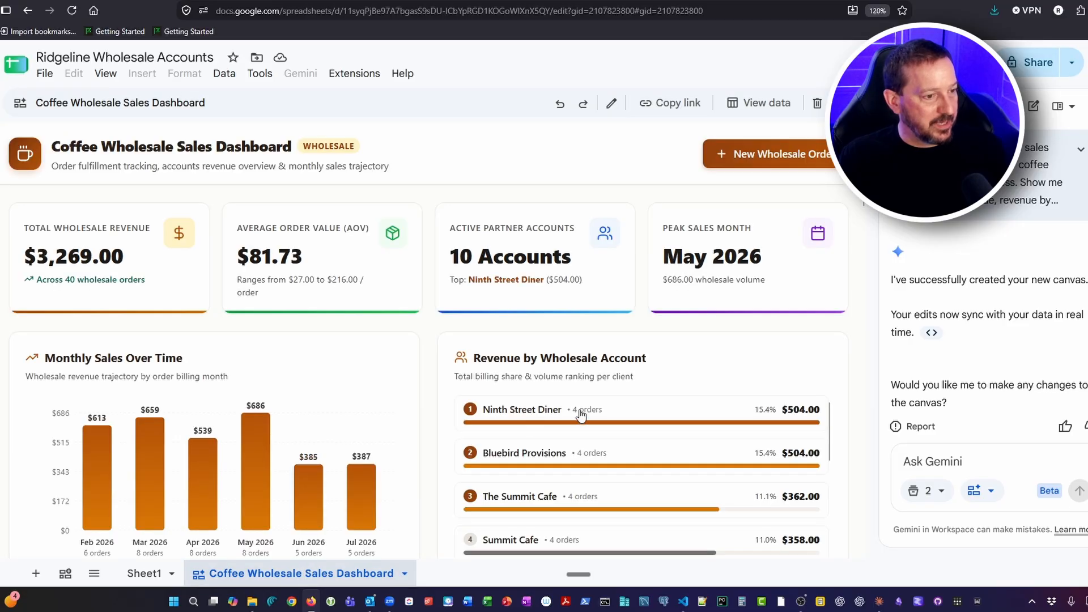
scroll(364, 453, "down", 7)
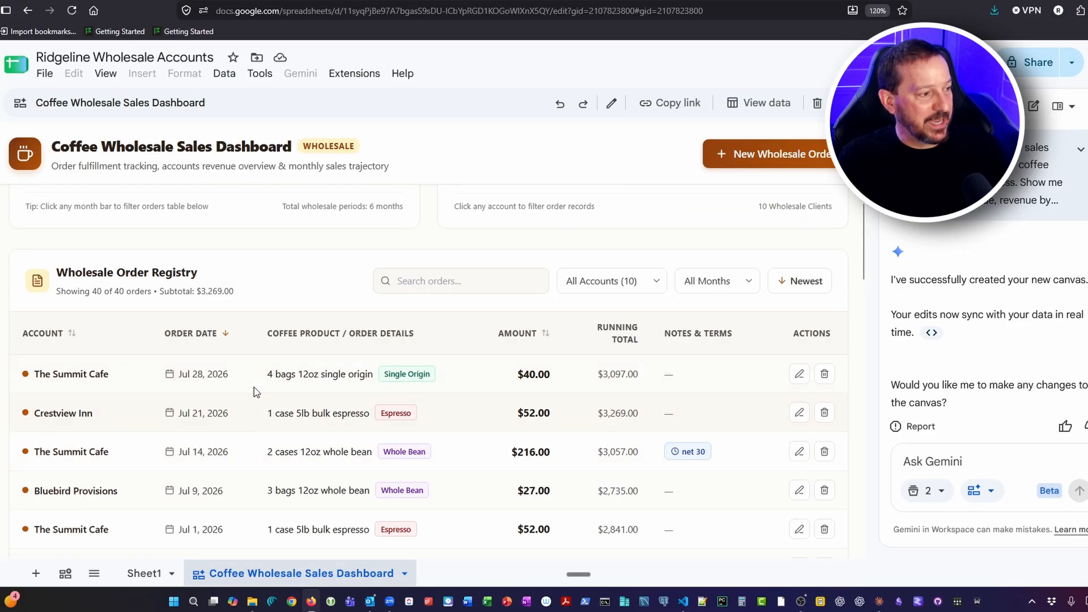
scroll(336, 495, "down", 7)
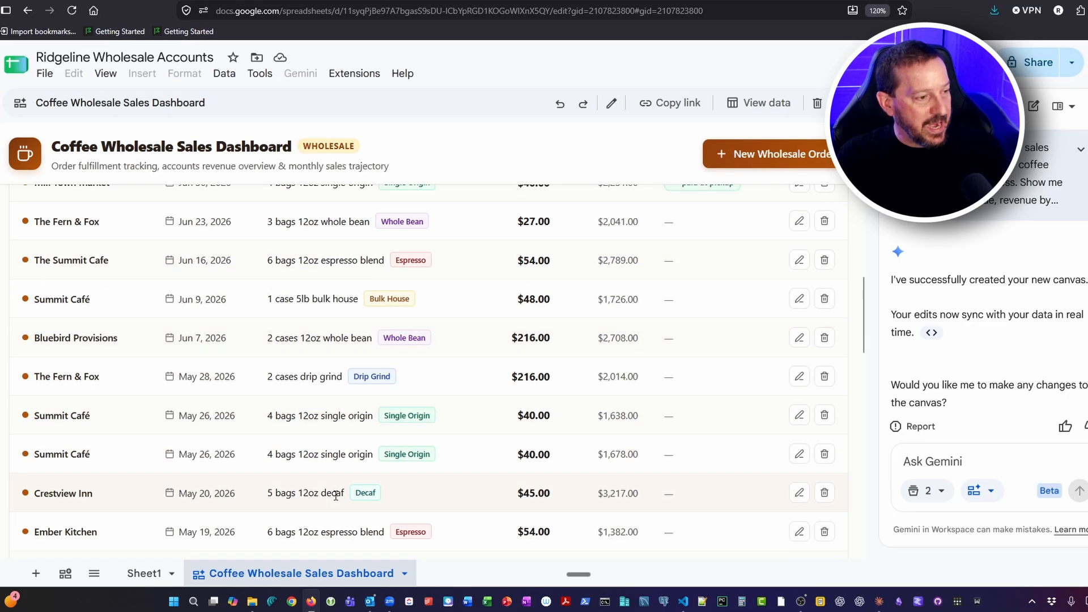
scroll(336, 496, "down", 10)
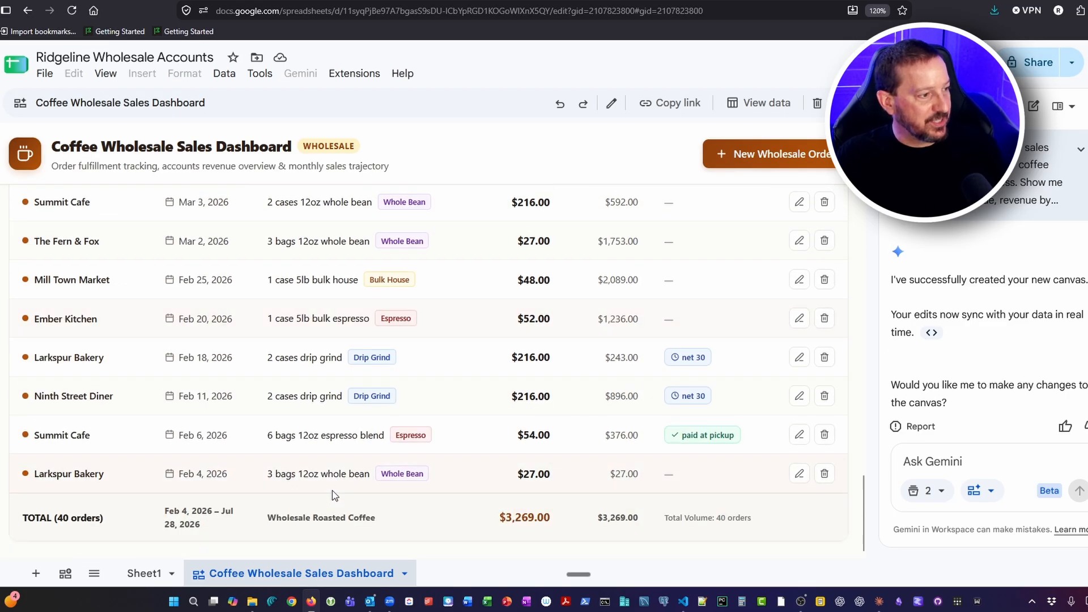
scroll(289, 445, "up", 7)
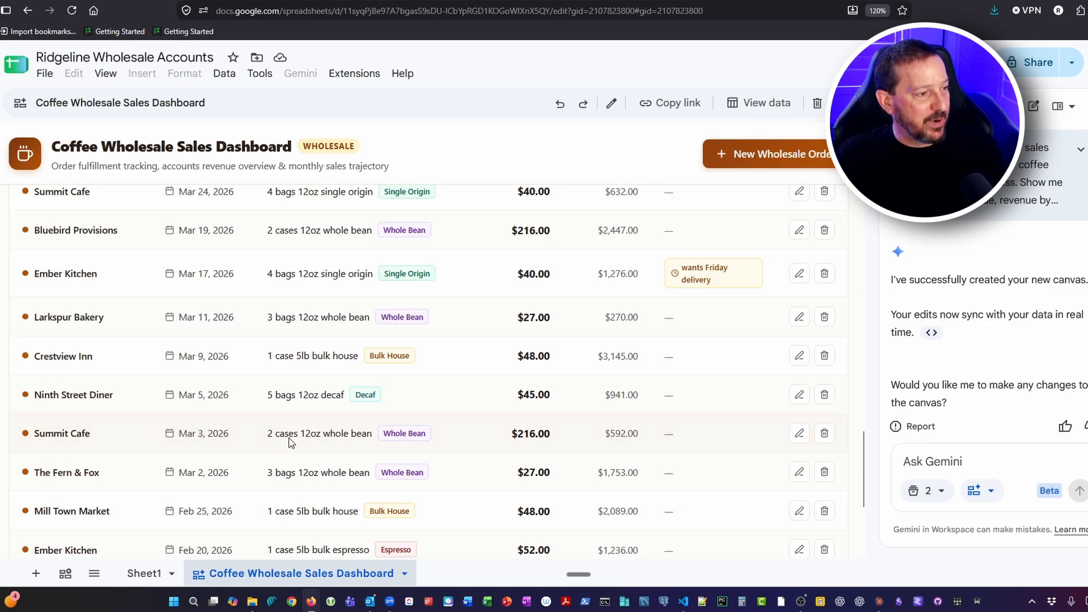
scroll(289, 445, "up", 8)
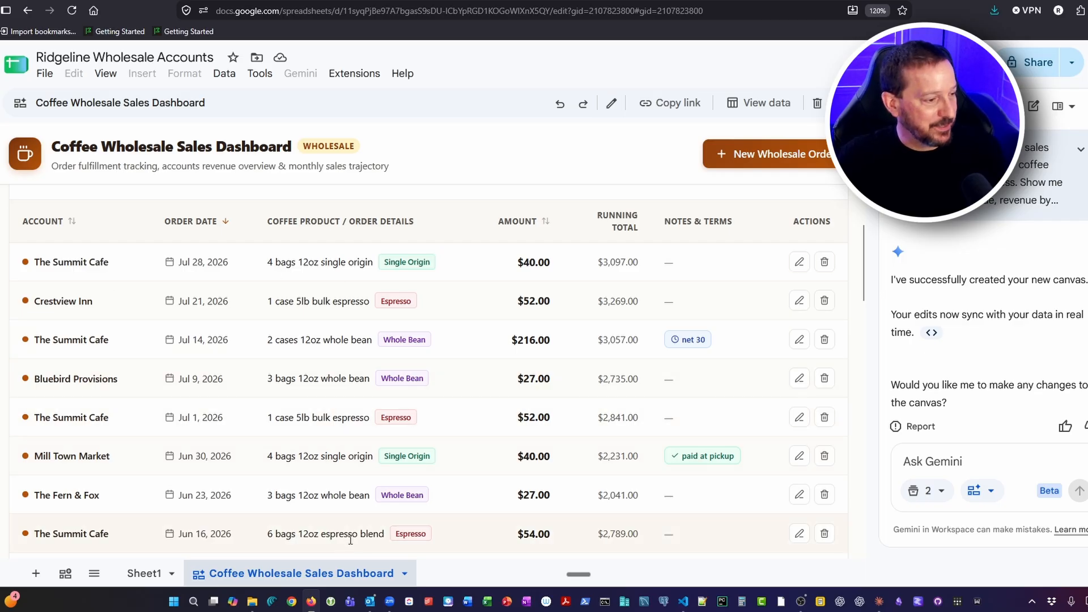
Inspect the Order Date column on Sheet1 down to the TOTAL row, checking which date formats it uses
left_click(144, 573)
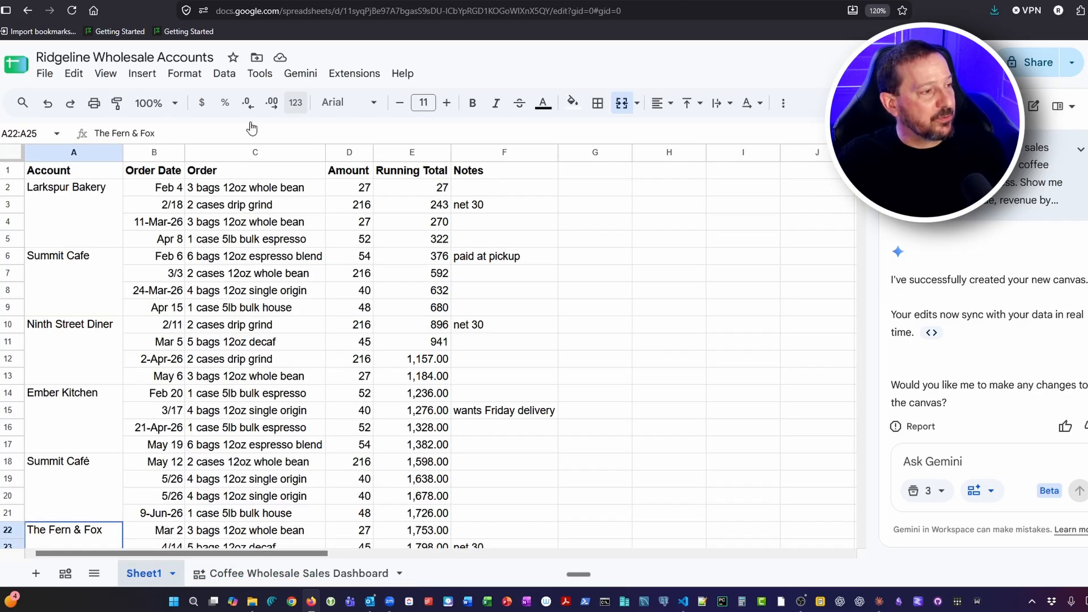
left_click(160, 152)
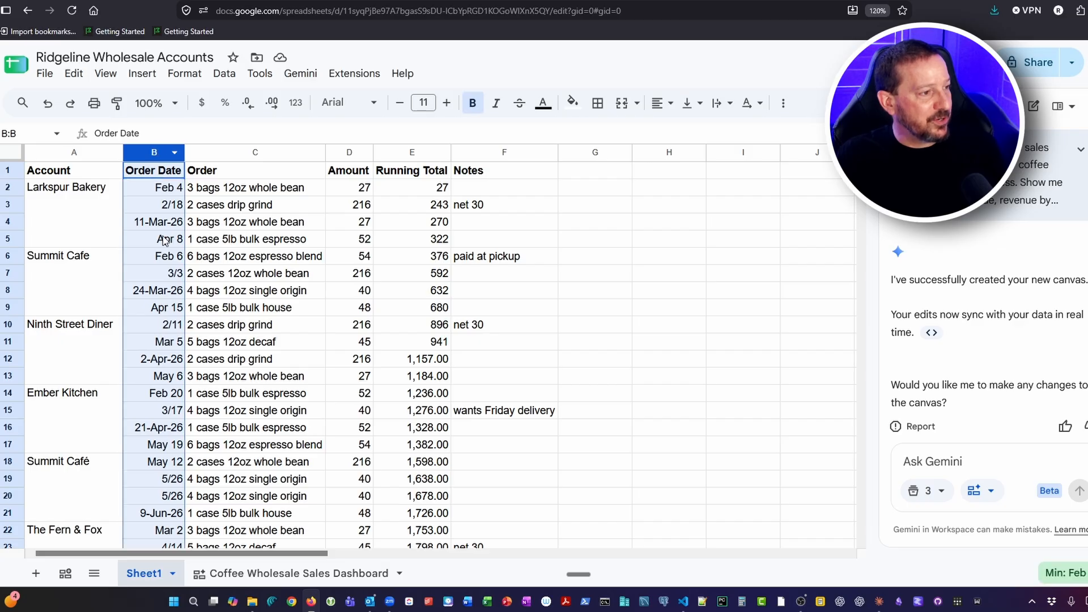
left_click(157, 193)
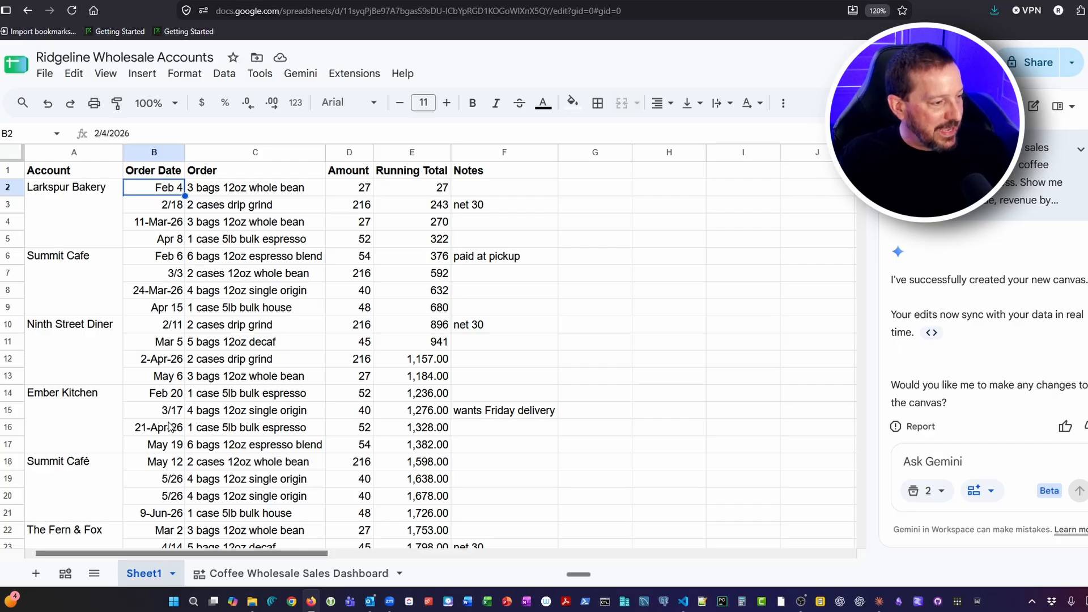
scroll(164, 396, "down", 5)
scroll(162, 400, "down", 7)
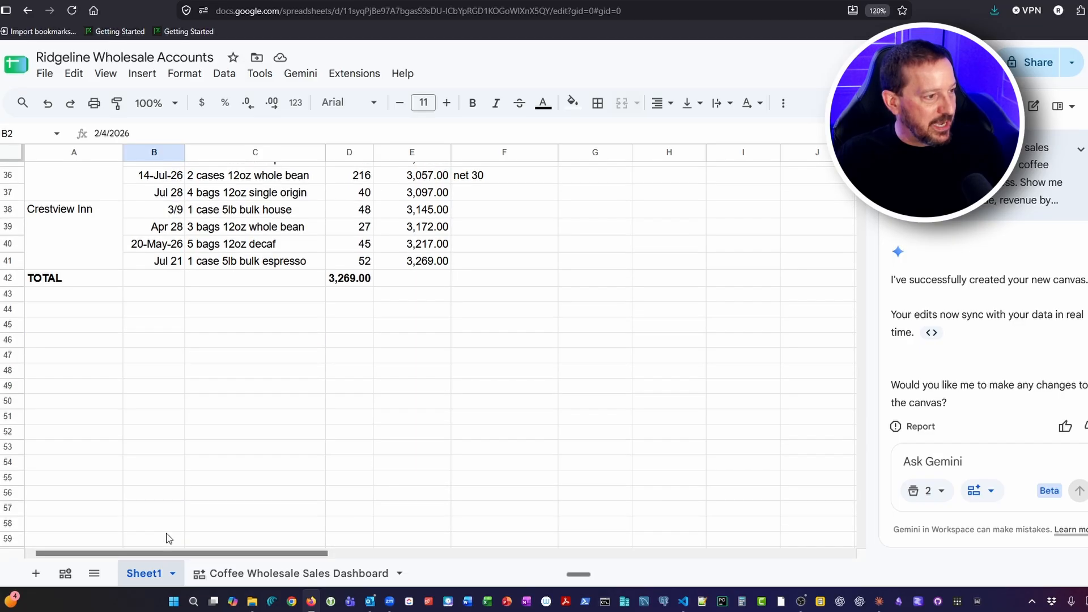
scroll(167, 532, "up", 12)
Check the order dates in the dashboard's Wholesale Order Registry for a consistent format and newest-first order
left_click(308, 572)
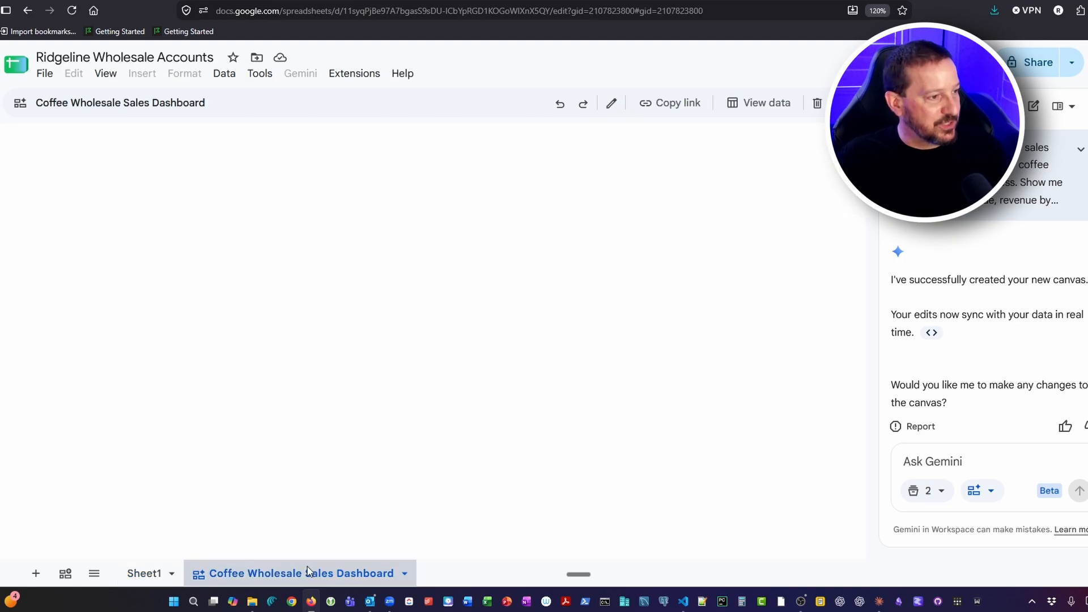
scroll(427, 390, "down", 5)
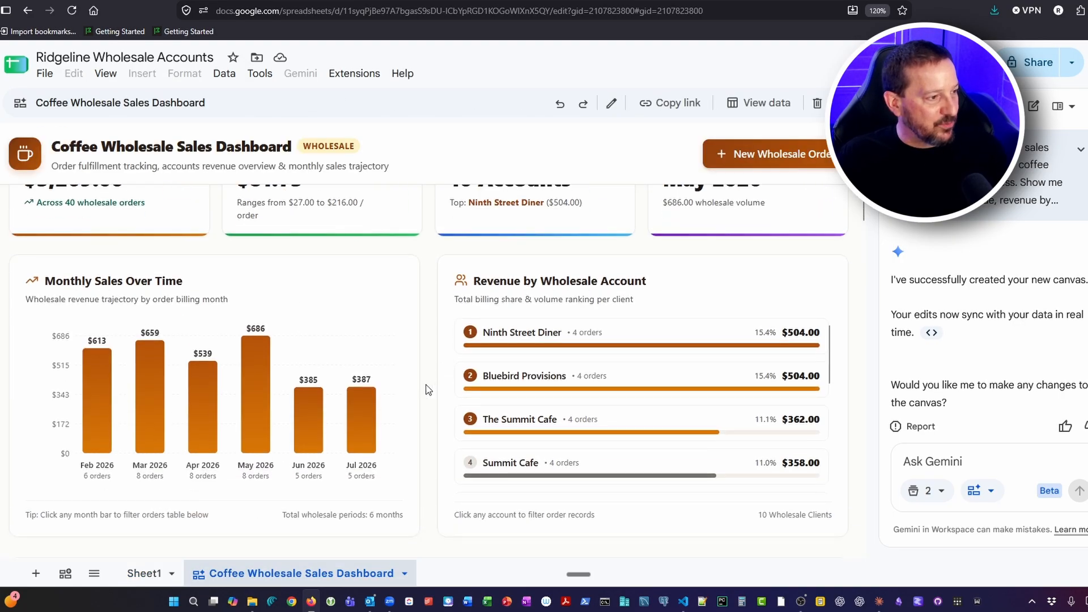
scroll(424, 389, "down", 4)
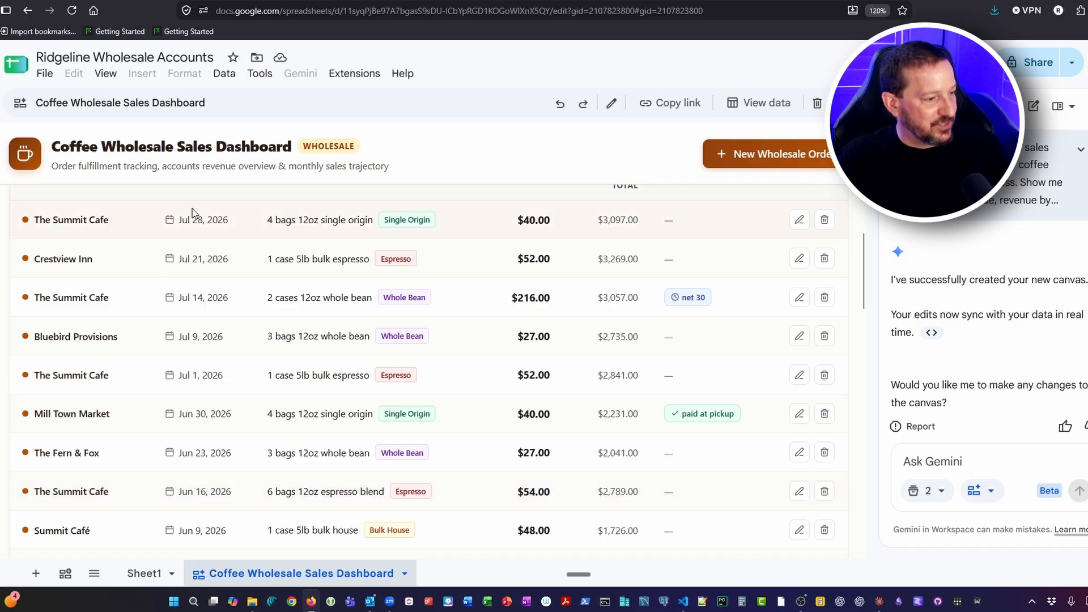
scroll(220, 530, "down", 9)
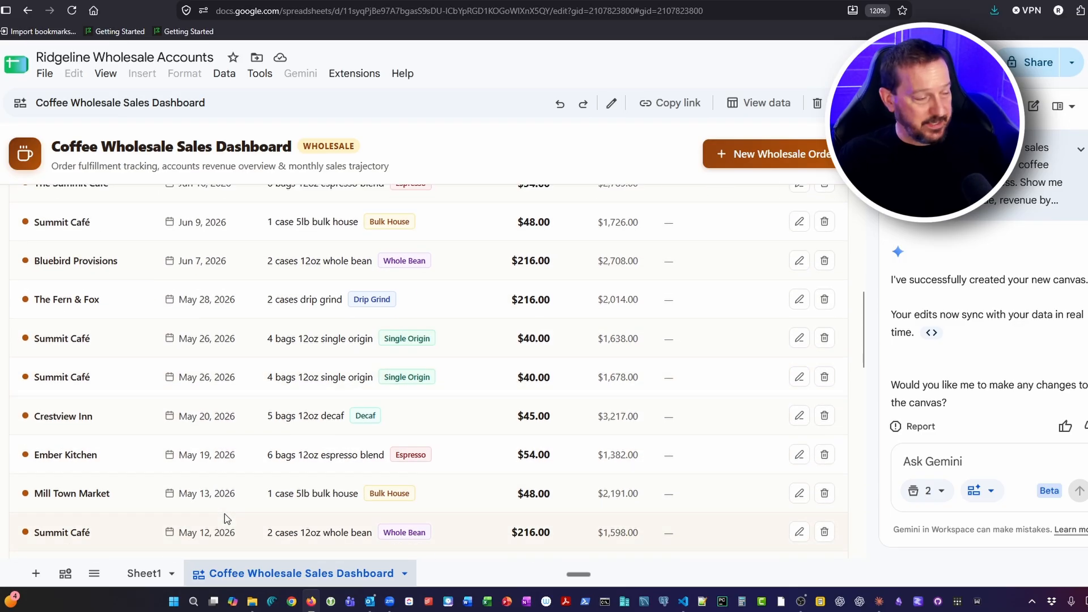
scroll(224, 513, "down", 12)
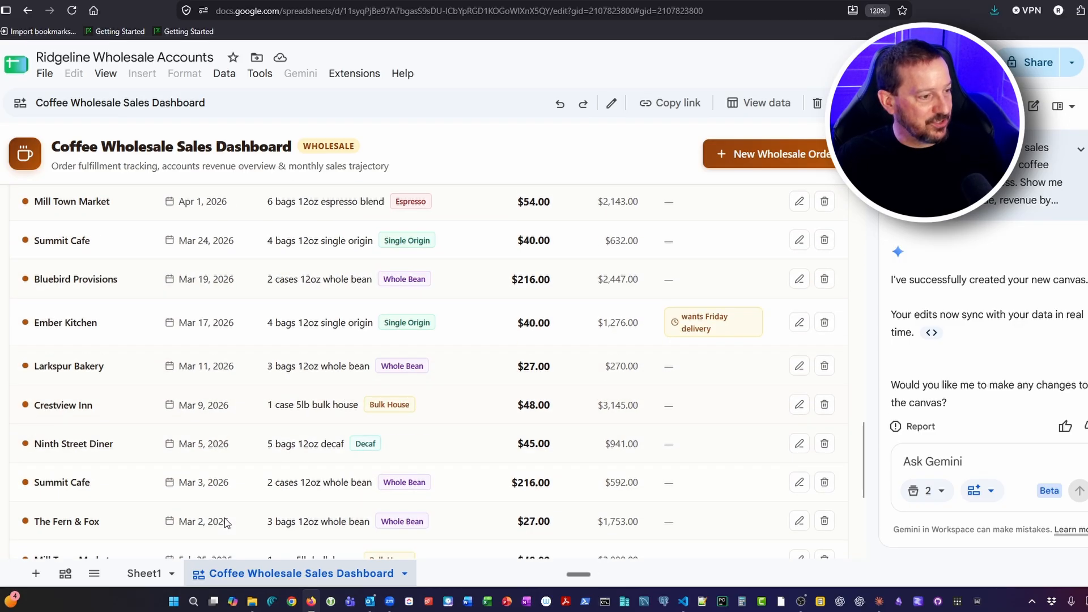
scroll(227, 527, "up", 20)
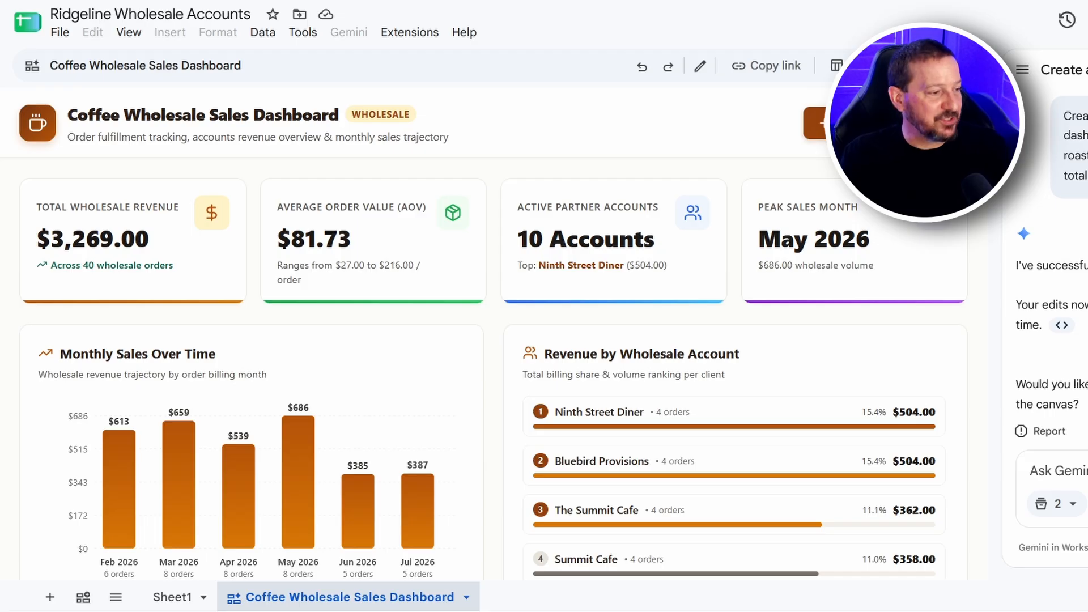
Compare Sheet1 with the dashboard and examine the Summit Cafe variants in the Revenue by Wholesale Account list
left_click(177, 597)
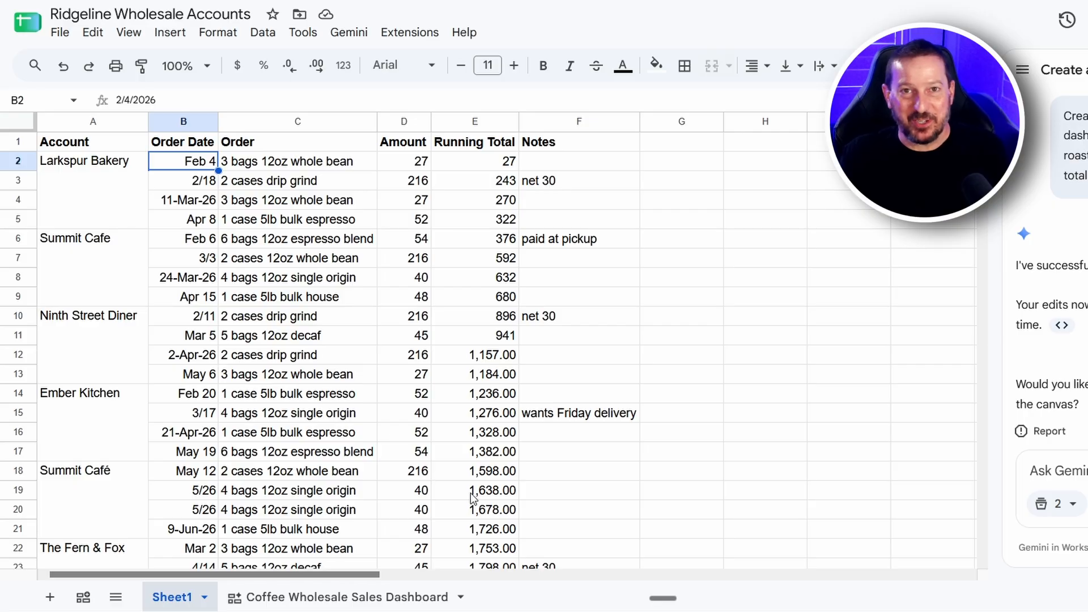
left_click(374, 599)
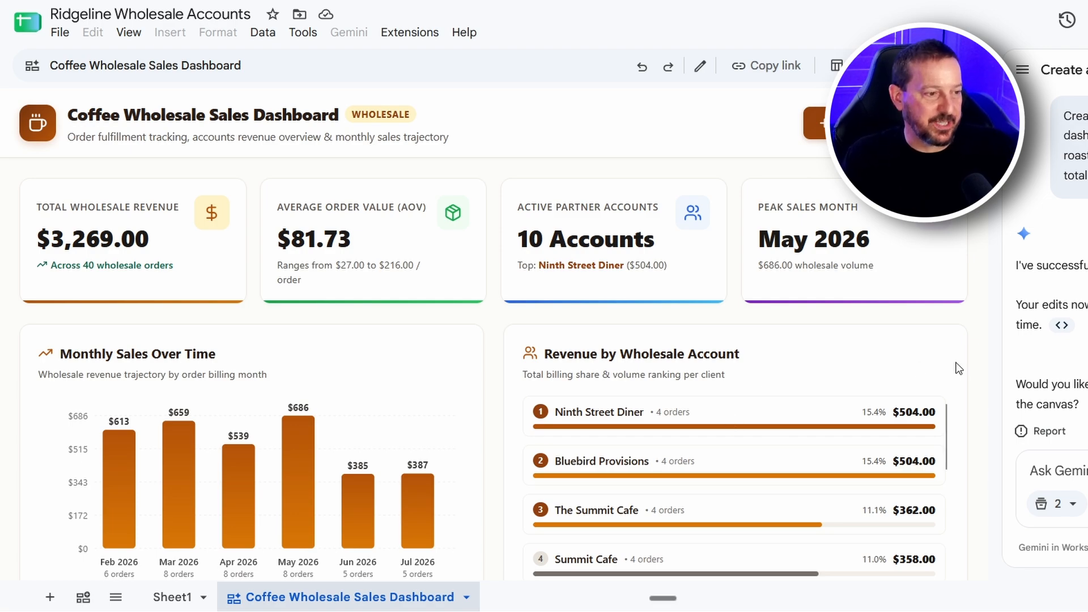
scroll(971, 480, "down", 2)
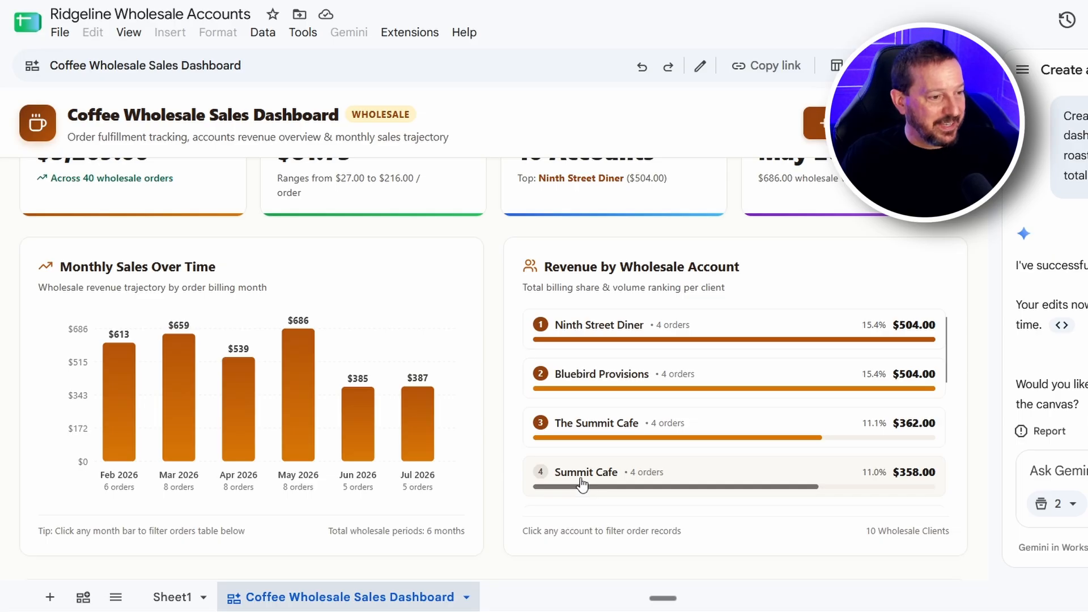
scroll(579, 487, "down", 2)
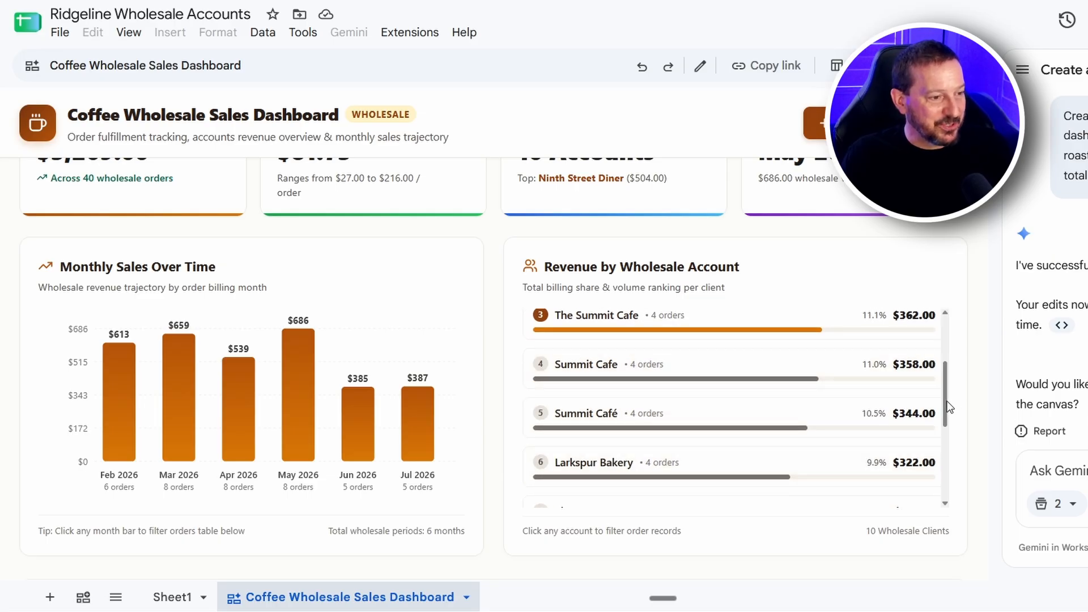
scroll(952, 410, "up", 1)
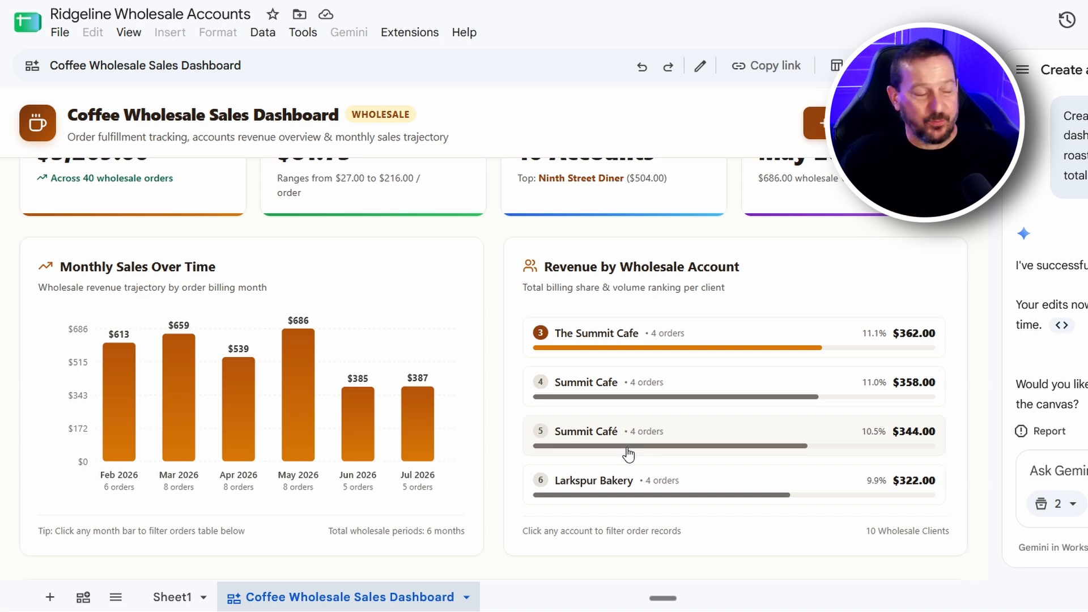
Locate the Summit Cafe, Summit Café and The Summit Cafe entries in the Account column of Sheet1
left_click(173, 597)
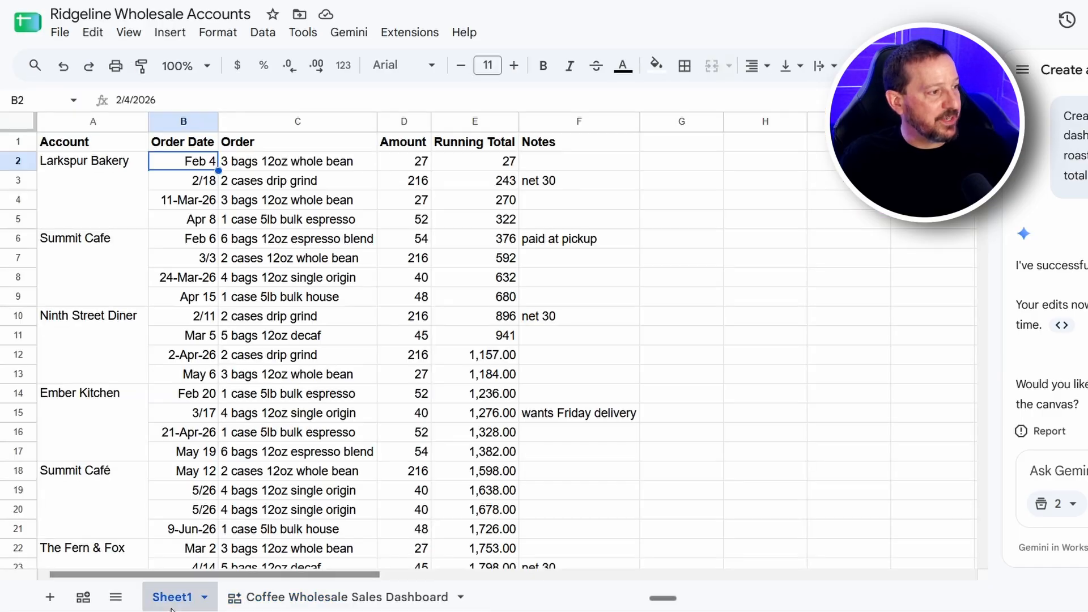
left_click(89, 269)
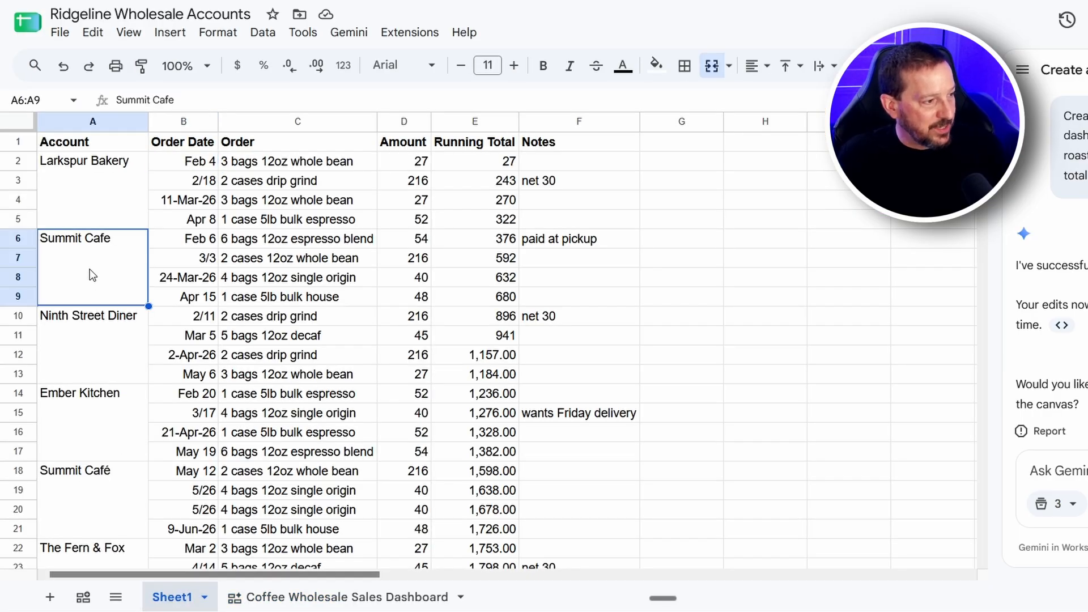
left_click(90, 495)
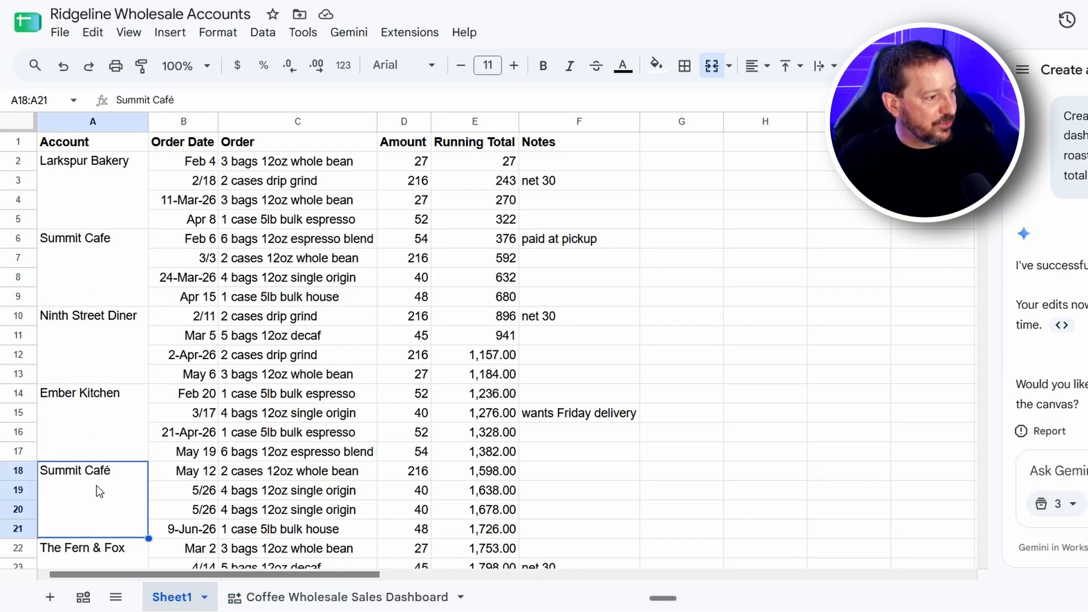
scroll(96, 485, "down", 3)
scroll(97, 485, "down", 3)
left_click(91, 501)
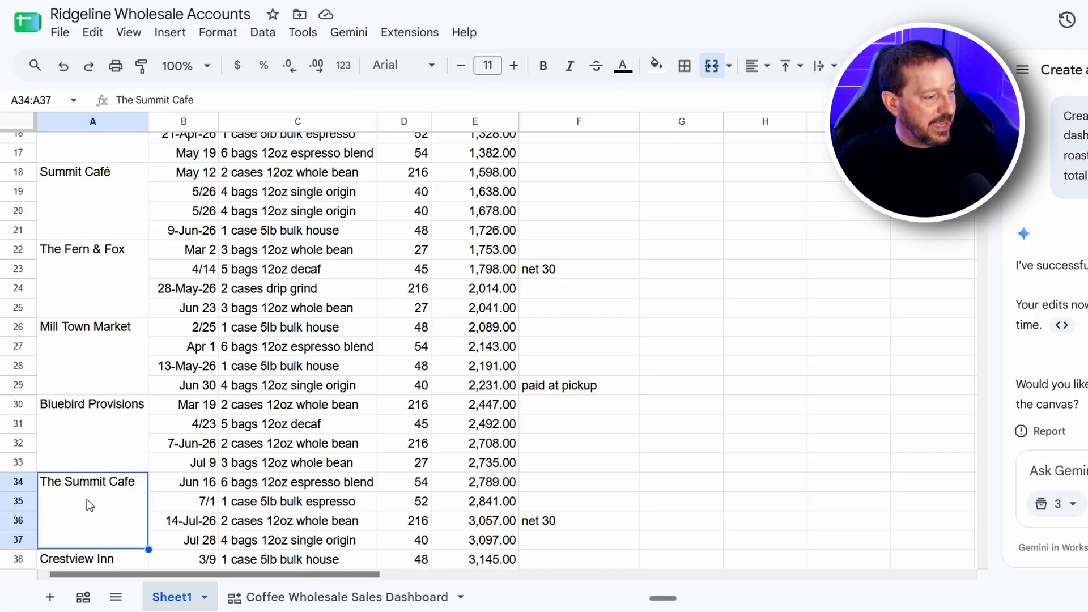
Return to the dashboard and check how Revenue by Wholesale Account ranks the three Summit Cafe spellings
left_click(356, 598)
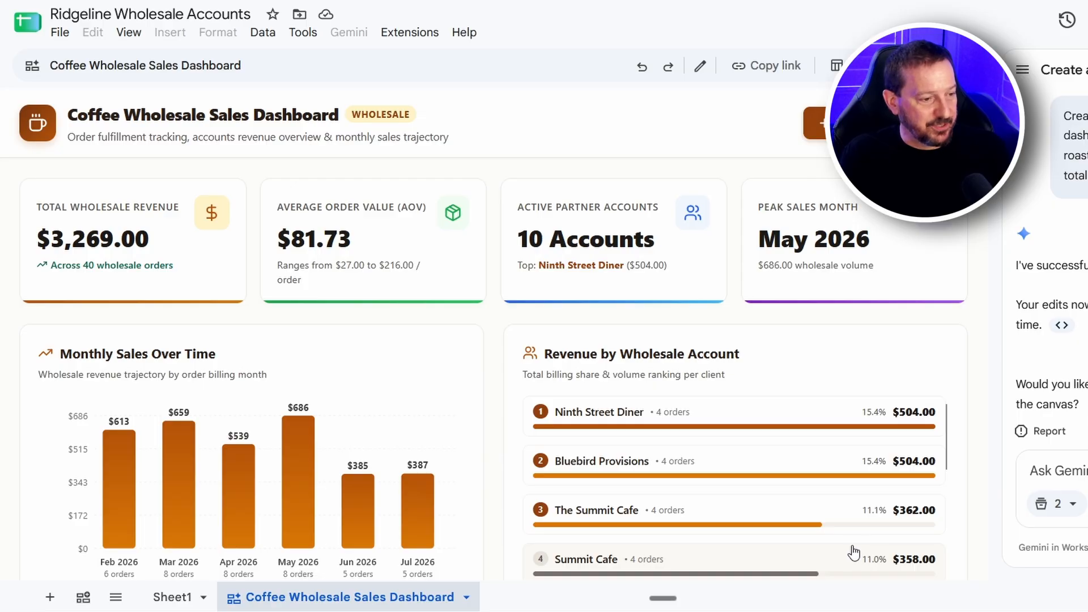
scroll(851, 538, "down", 2)
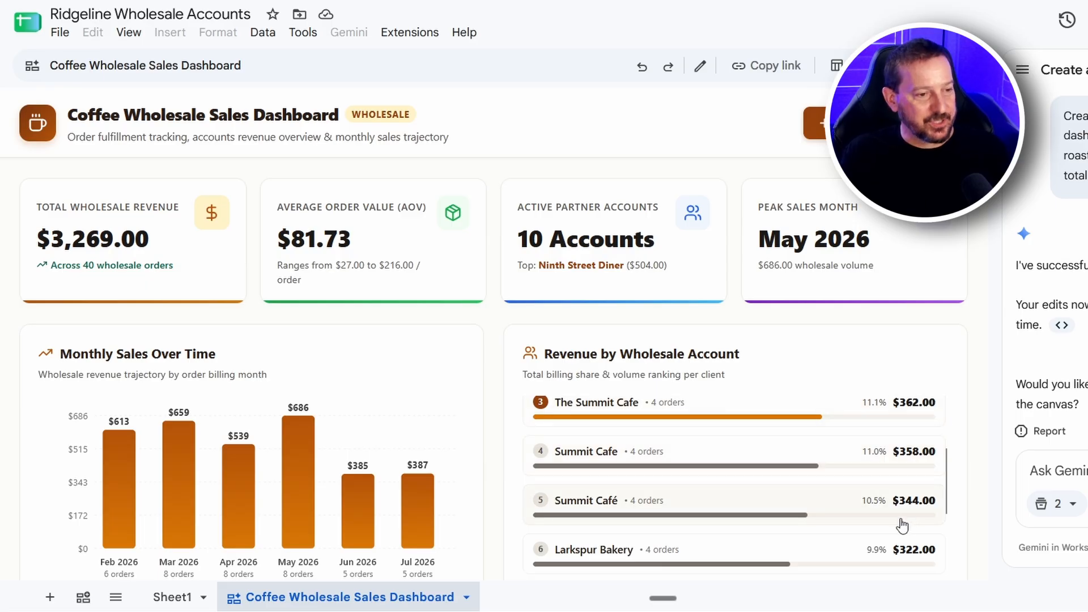
scroll(828, 492, "up", 2)
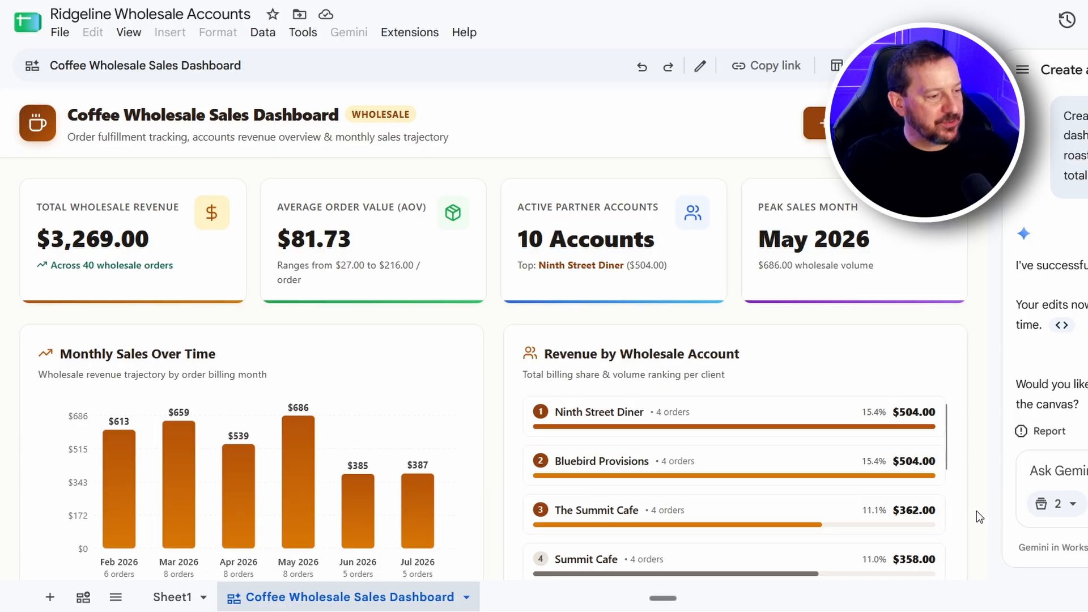
Filter the Wholesale Order Registry to the account The Summit Cafe
scroll(974, 512, "down", 3)
scroll(972, 519, "down", 5)
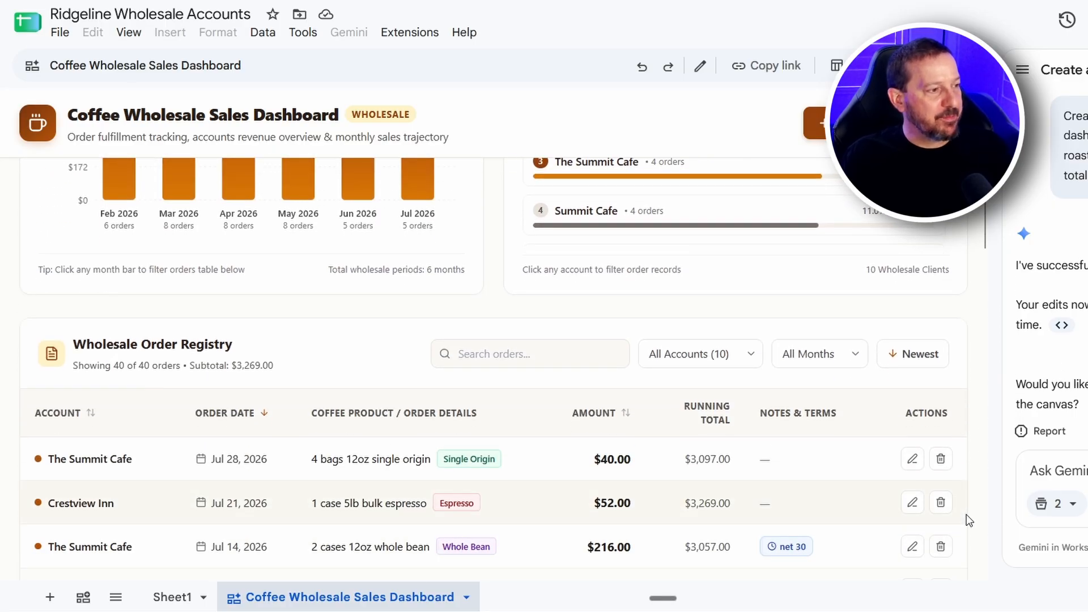
scroll(969, 520, "down", 2)
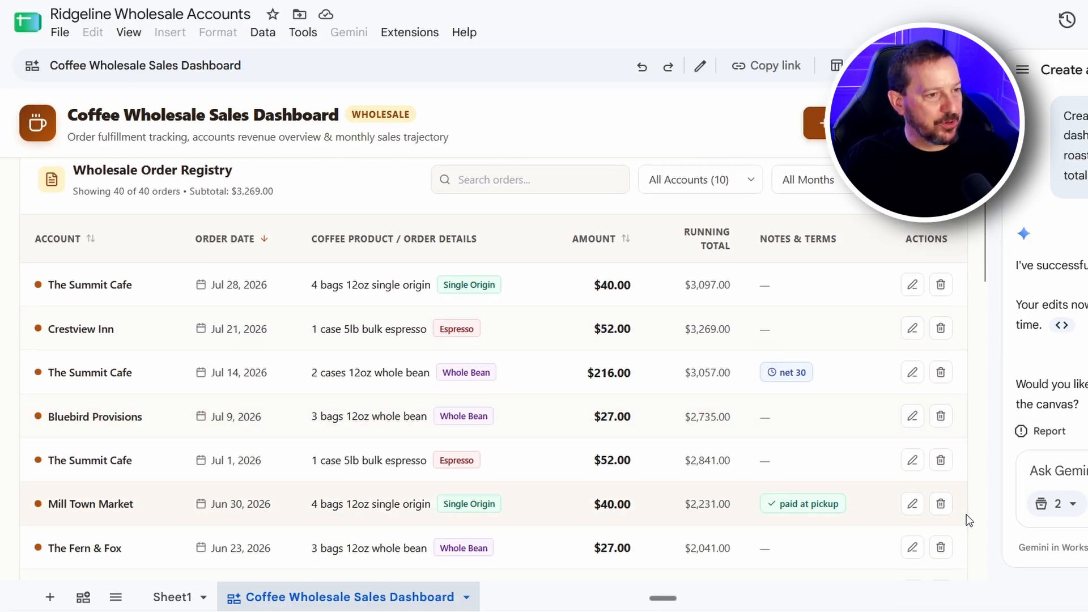
left_click(677, 187)
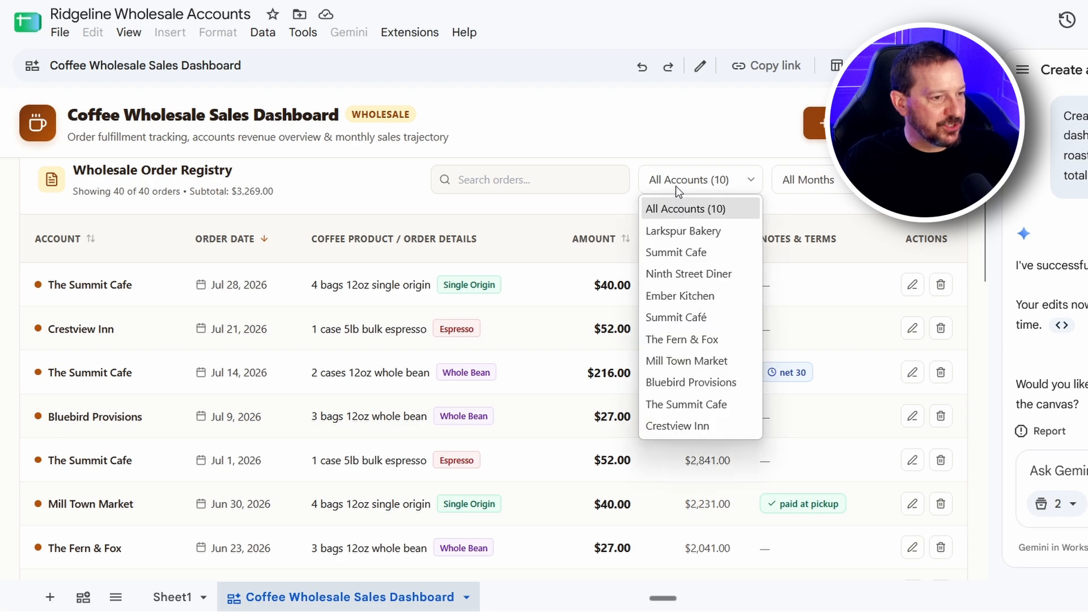
left_click(702, 408)
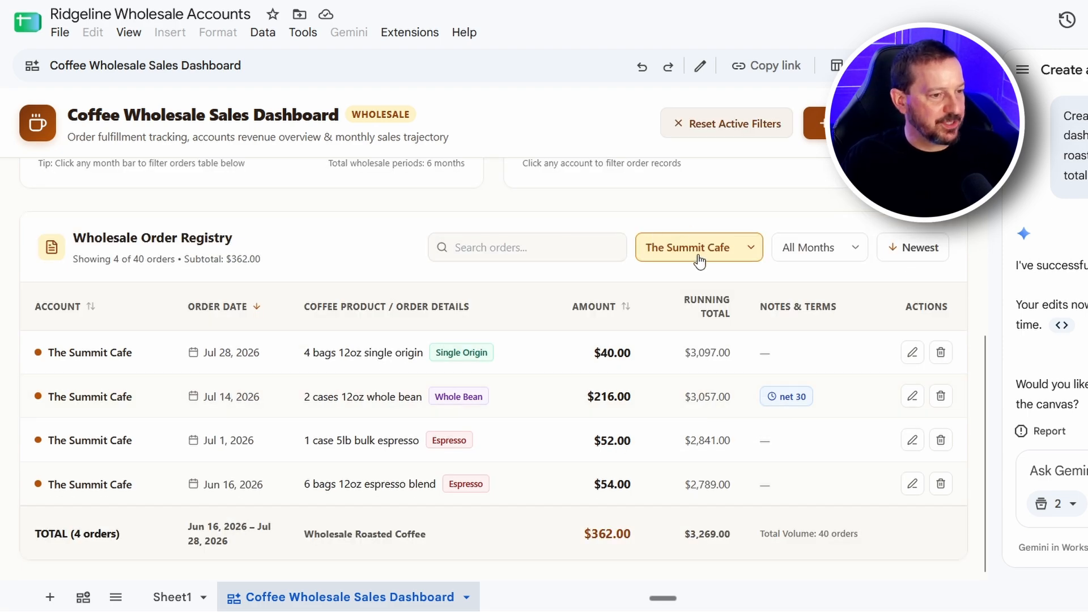
Switch the registry's account filter to Summit Cafe and on to Summit Café to compare their orders
left_click(700, 259)
left_click(696, 390)
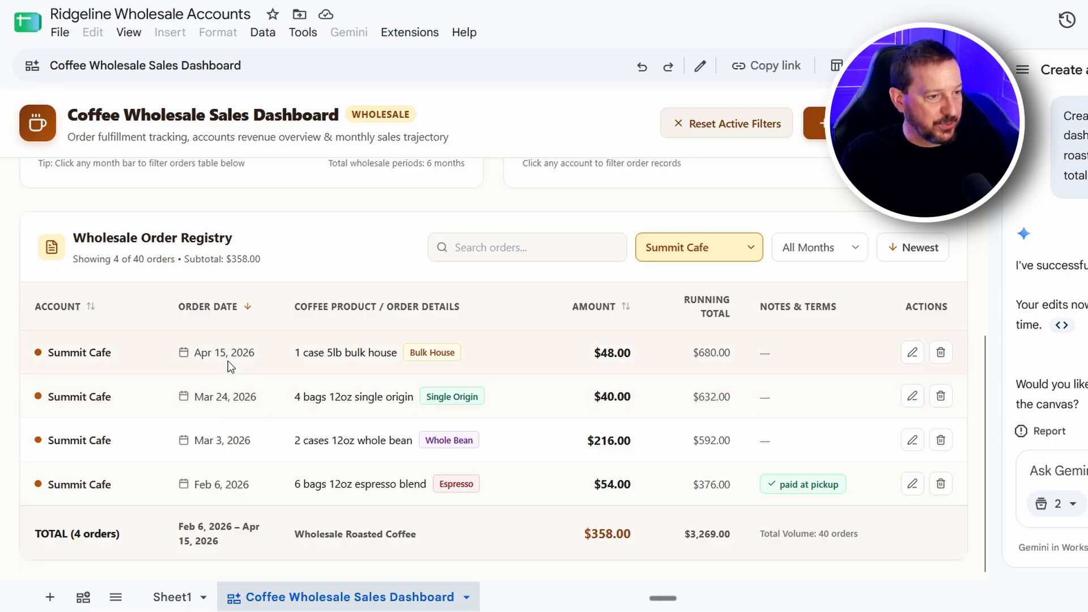
left_click(740, 249)
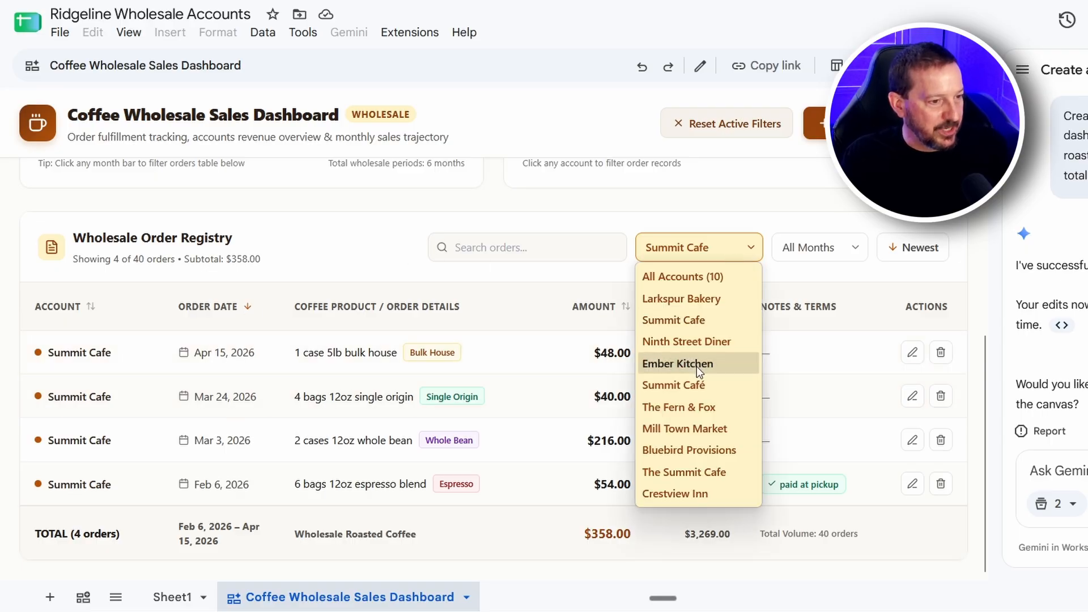
left_click(687, 385)
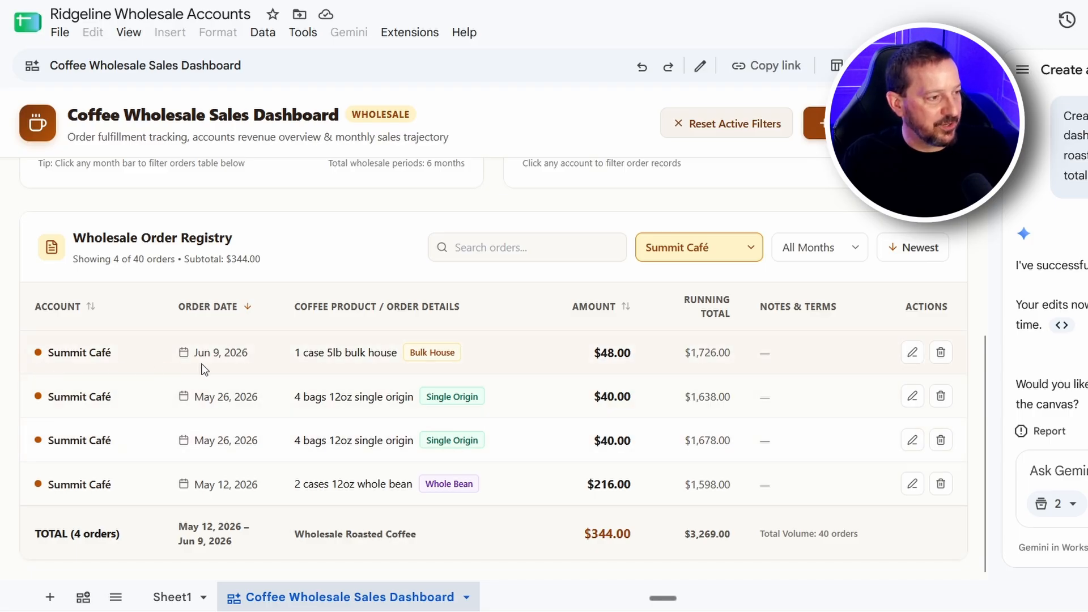
Filter the Wholesale Order Registry to The Summit Cafe for comparison, and reset the account filter to All Accounts (10)
left_click(702, 253)
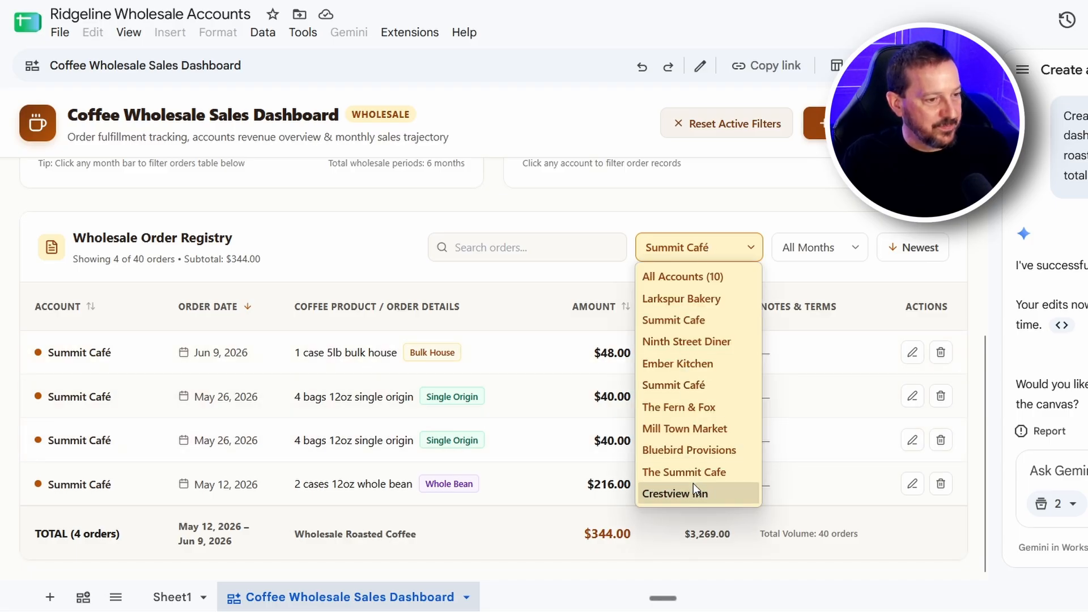
left_click(702, 471)
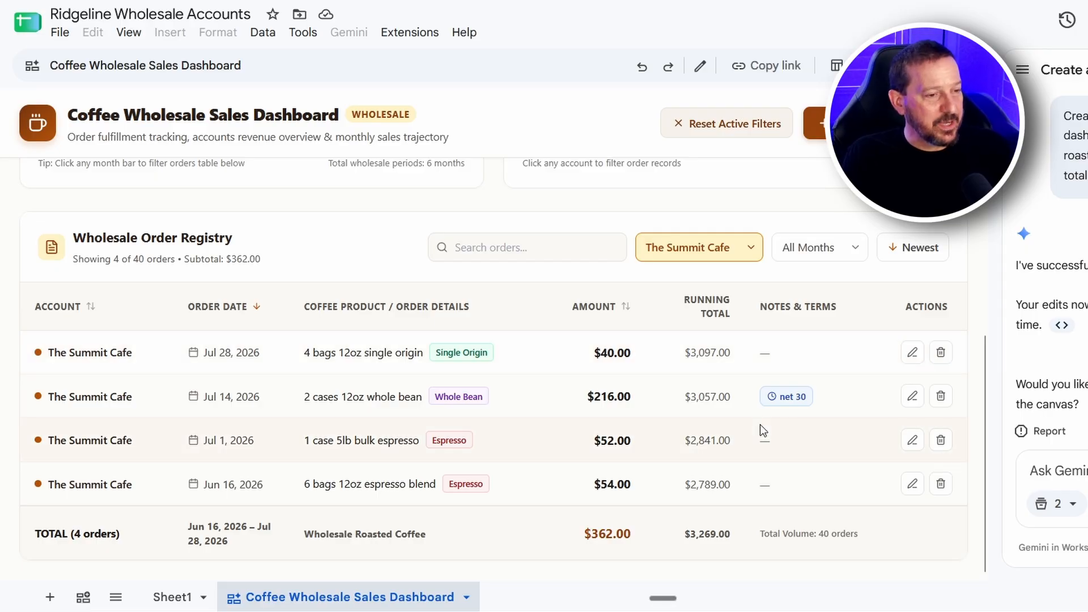
scroll(801, 379, "up", 3)
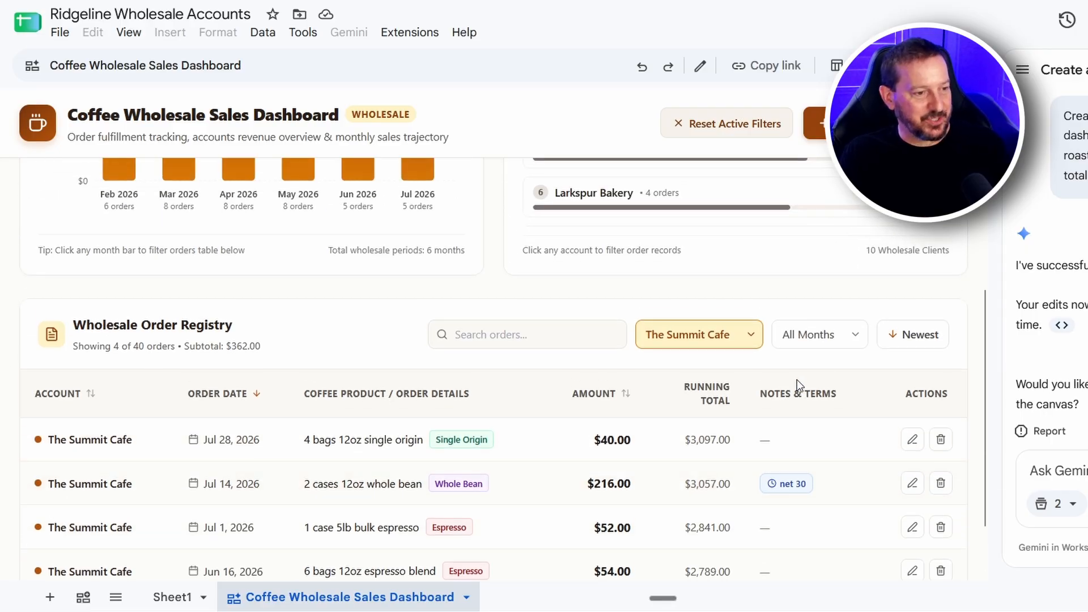
left_click(751, 426)
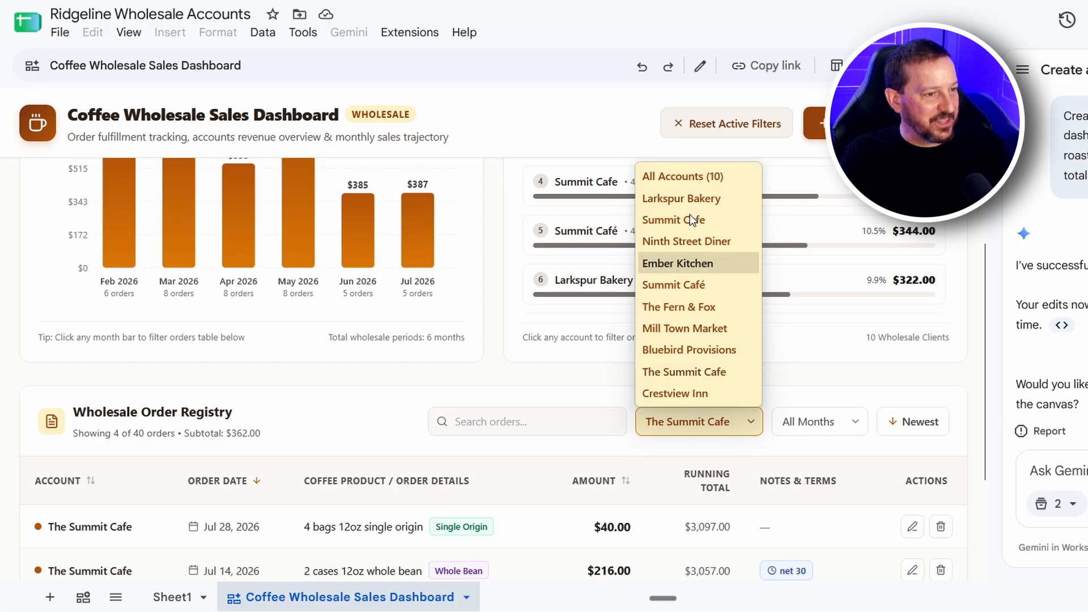
left_click(700, 177)
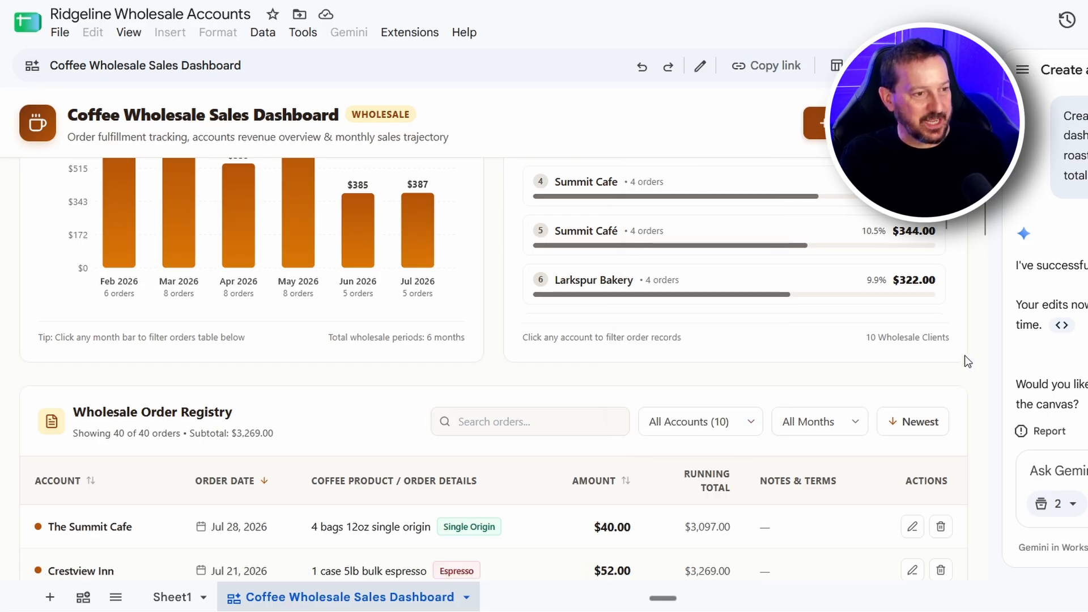
Compare the Summit Cafe spellings in Revenue by Wholesale Account with the source entries in Sheet1
scroll(964, 355, "up", 5)
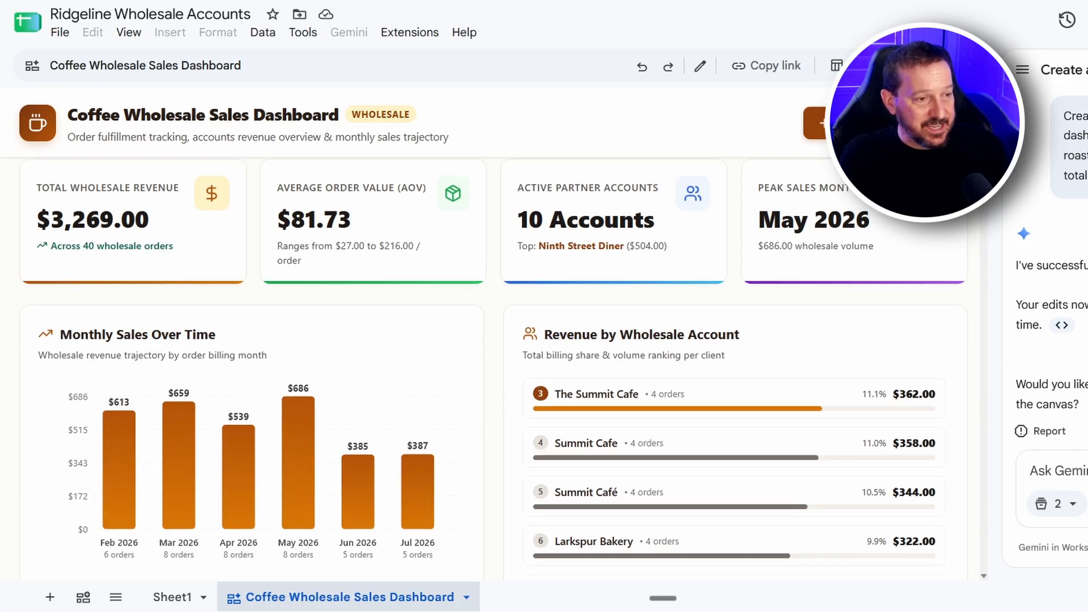
scroll(962, 310, "down", 1)
scroll(894, 394, "up", 1)
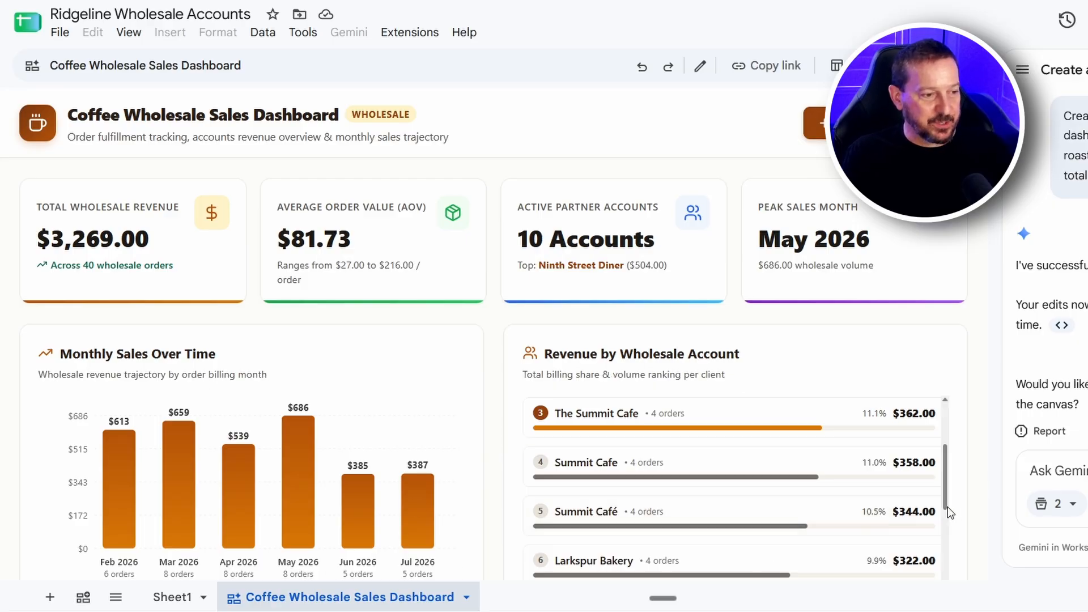
scroll(947, 506, "up", 1)
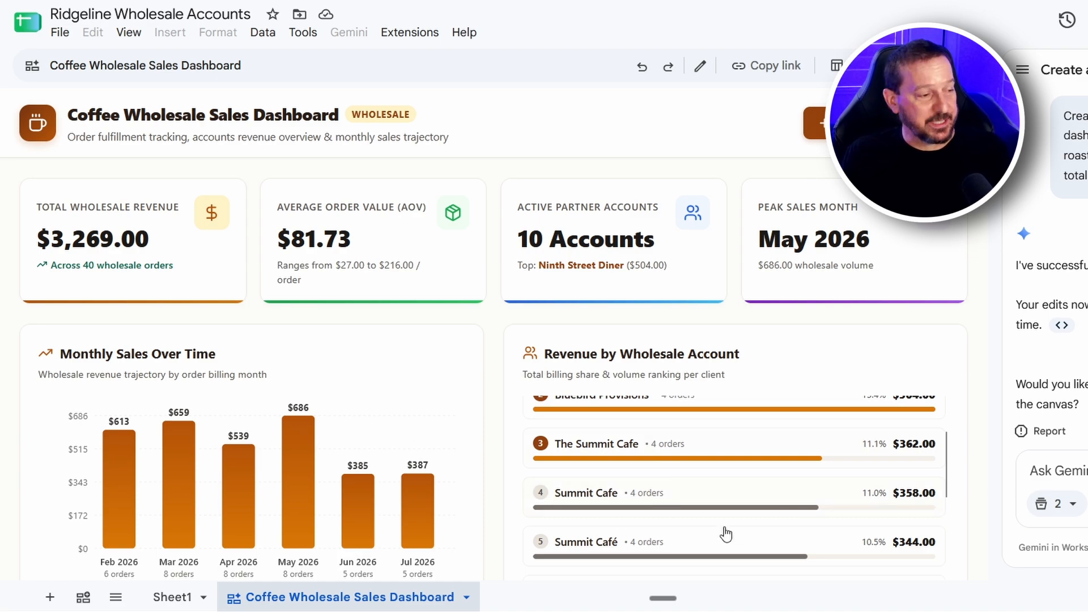
left_click(169, 597)
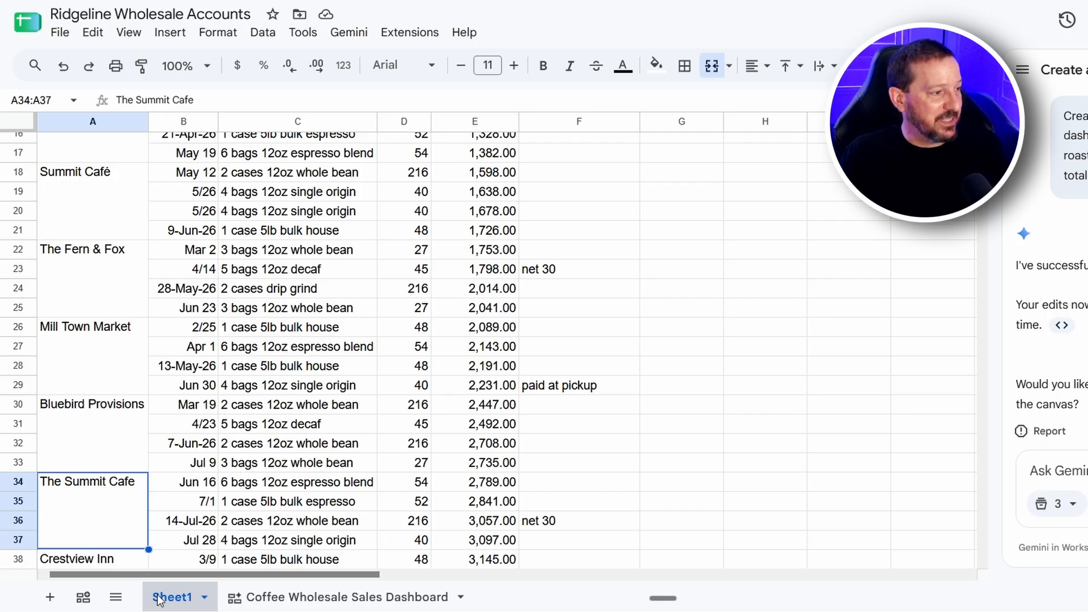
scroll(214, 429, "up", 4)
scroll(215, 429, "up", 2)
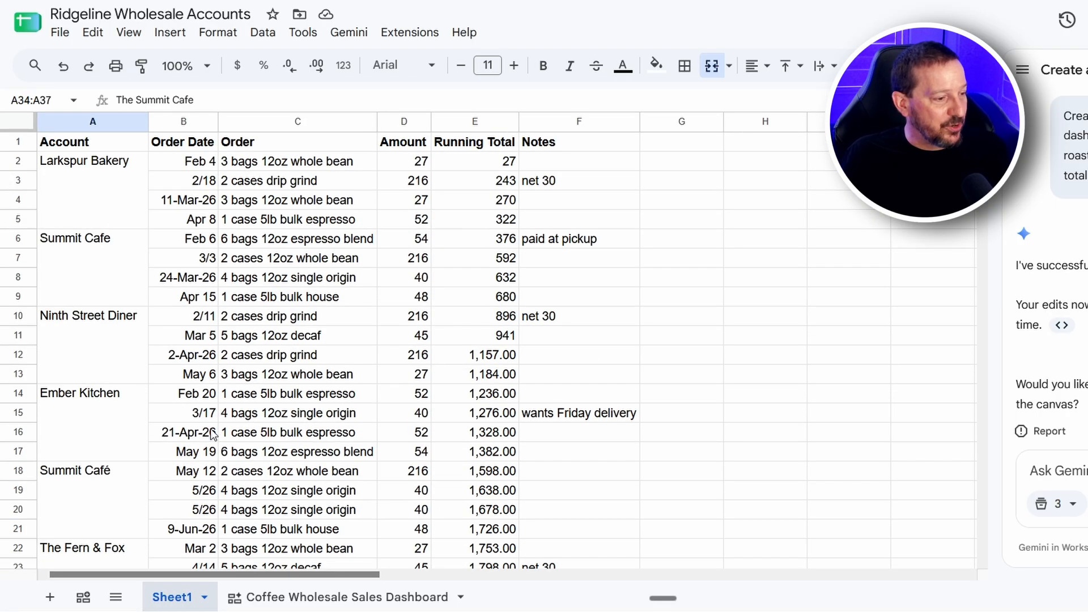
scroll(229, 457, "down", 5)
On the dashboard, add the note "Adding a note" to The Summit Cafe's Jul 28, 2026 order and update it
left_click(340, 596)
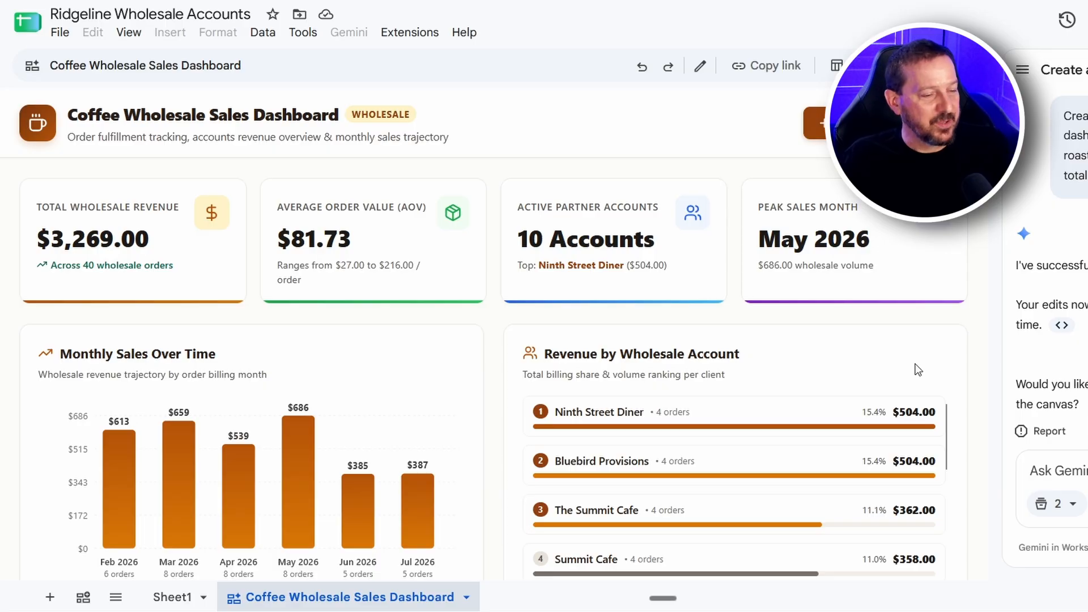
scroll(918, 369, "down", 8)
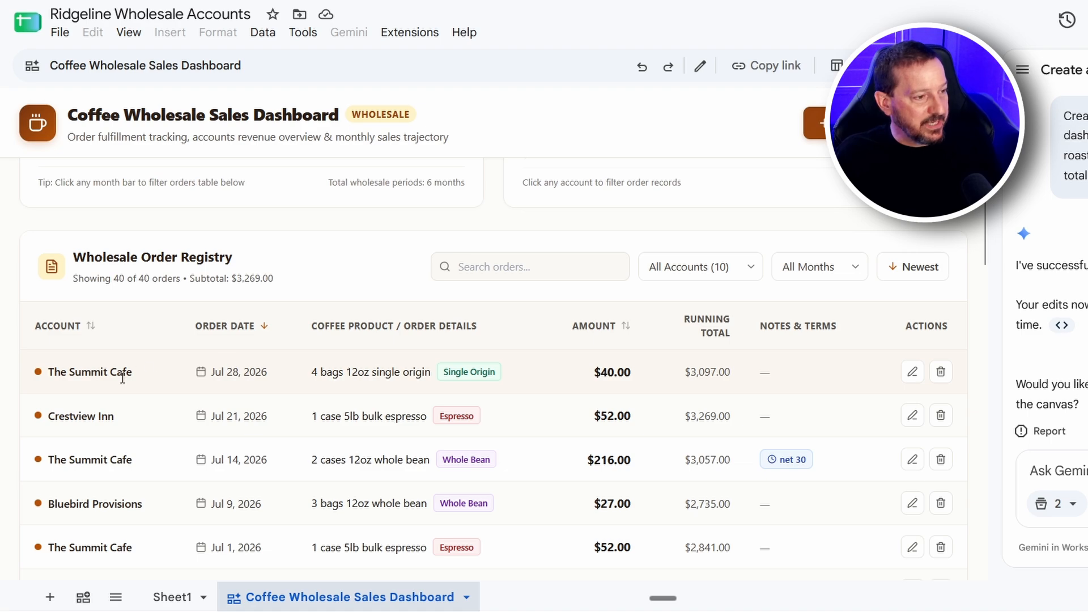
left_click(912, 376)
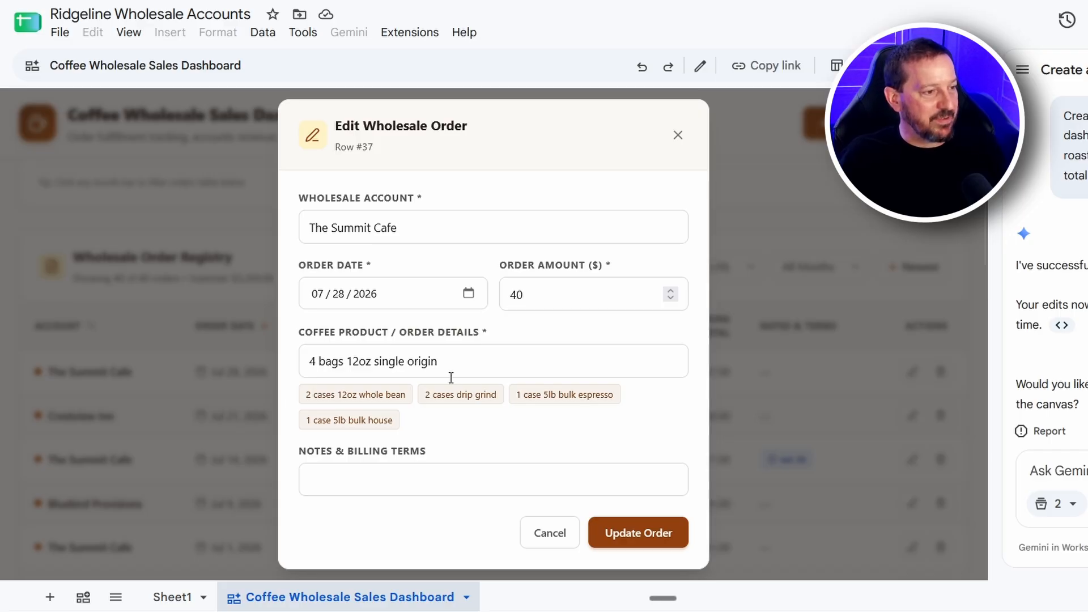
left_click(421, 486)
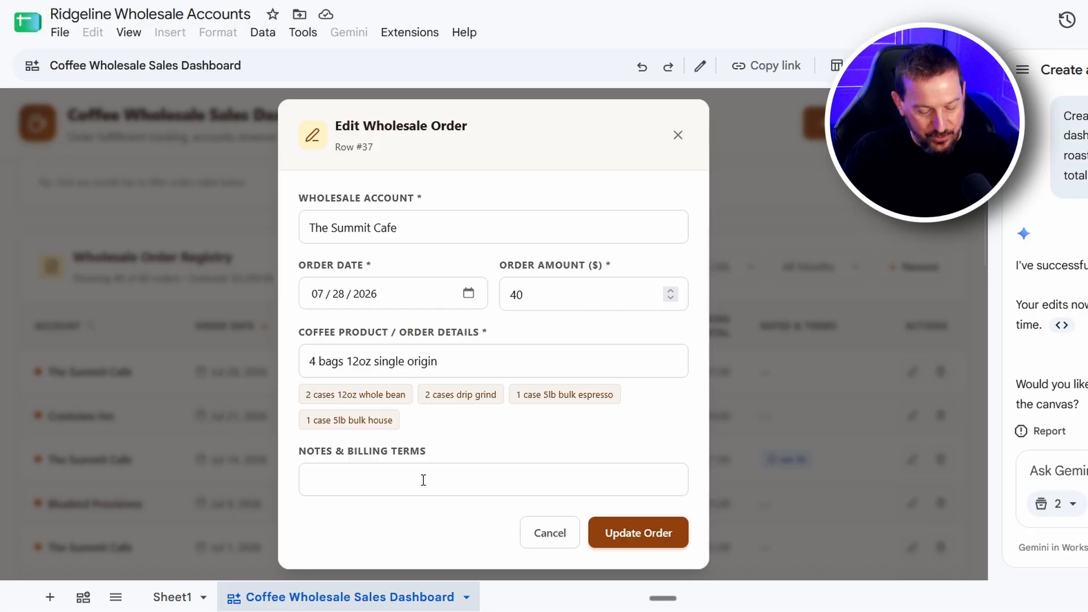
type("Adding a note")
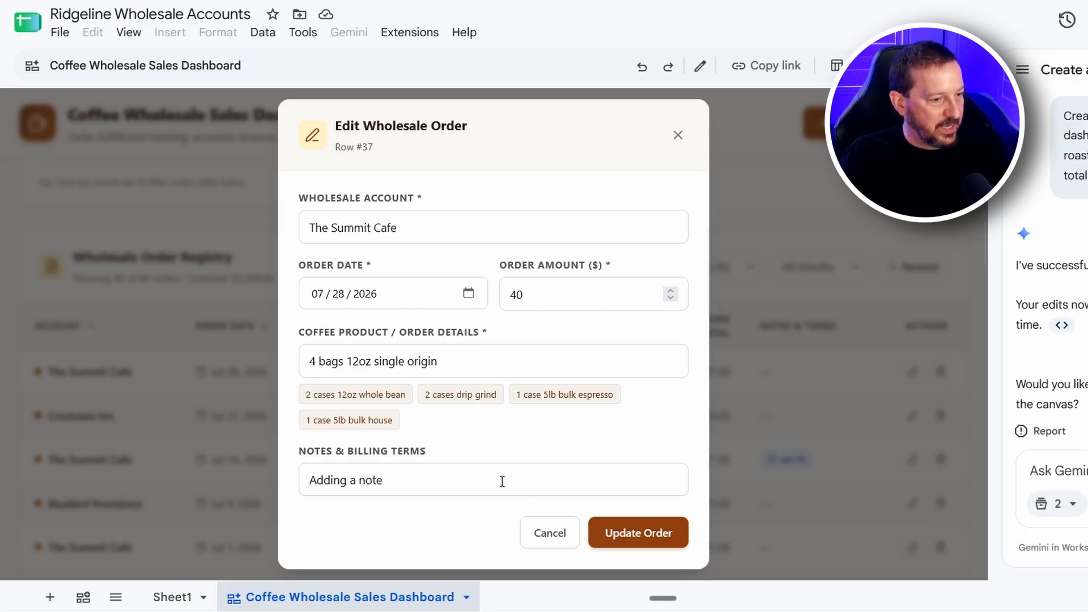
left_click(644, 536)
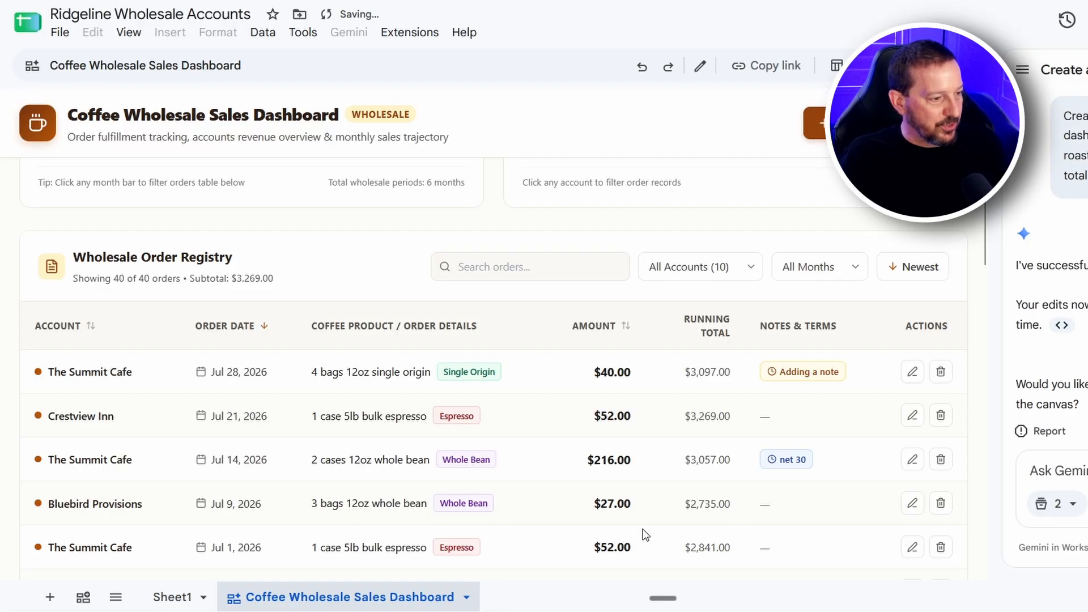
Check in Sheet1 row 37 that the dashboard note reached The Summit Cafe's Jul 28 order
left_click(184, 599)
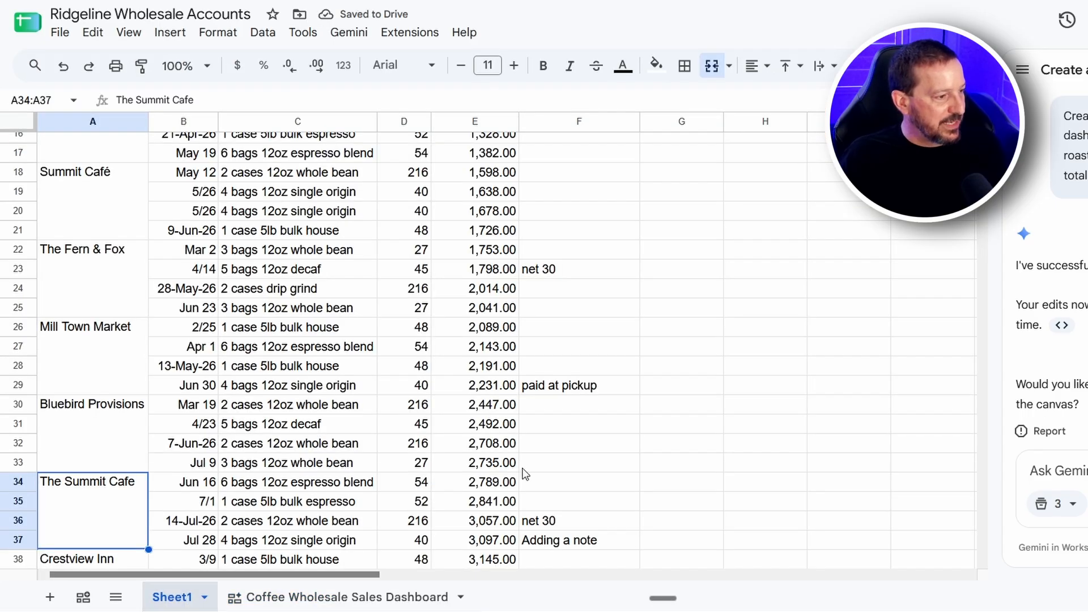
scroll(68, 401, "down", 3)
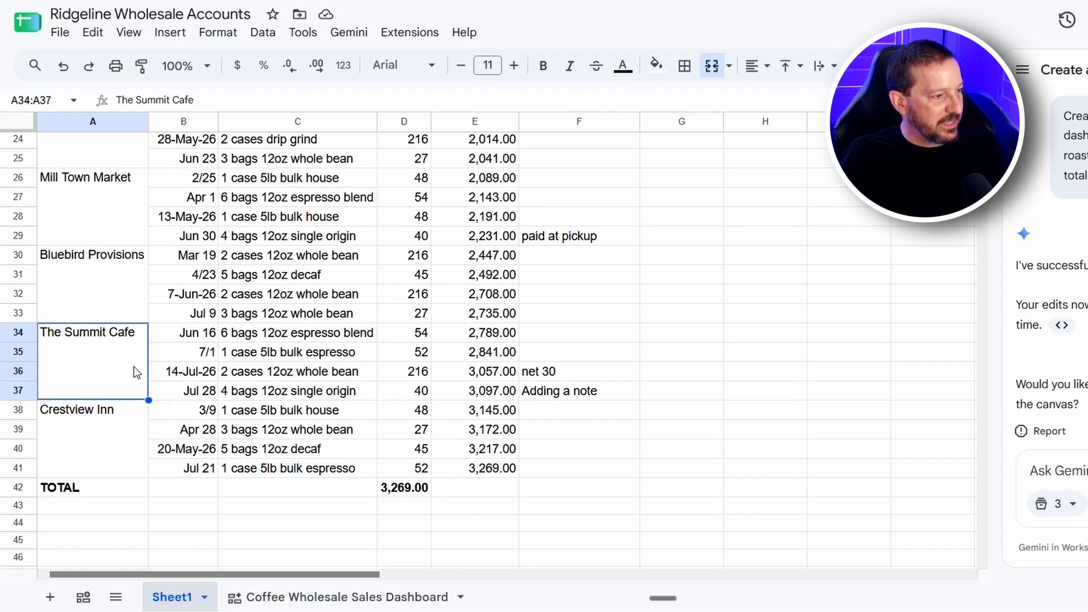
left_click(179, 403)
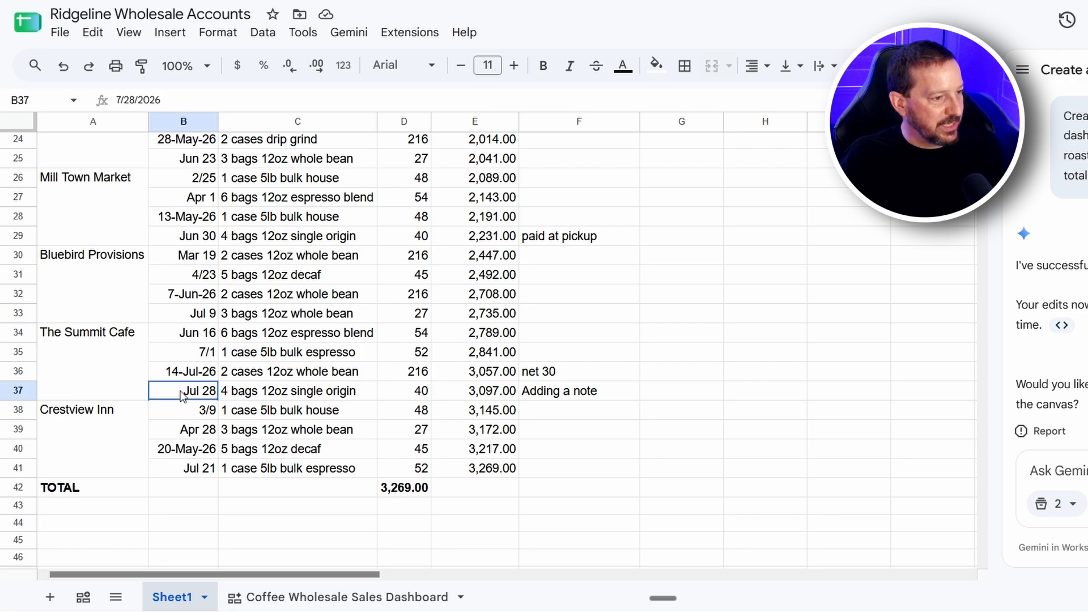
left_click_drag(182, 395, 592, 391)
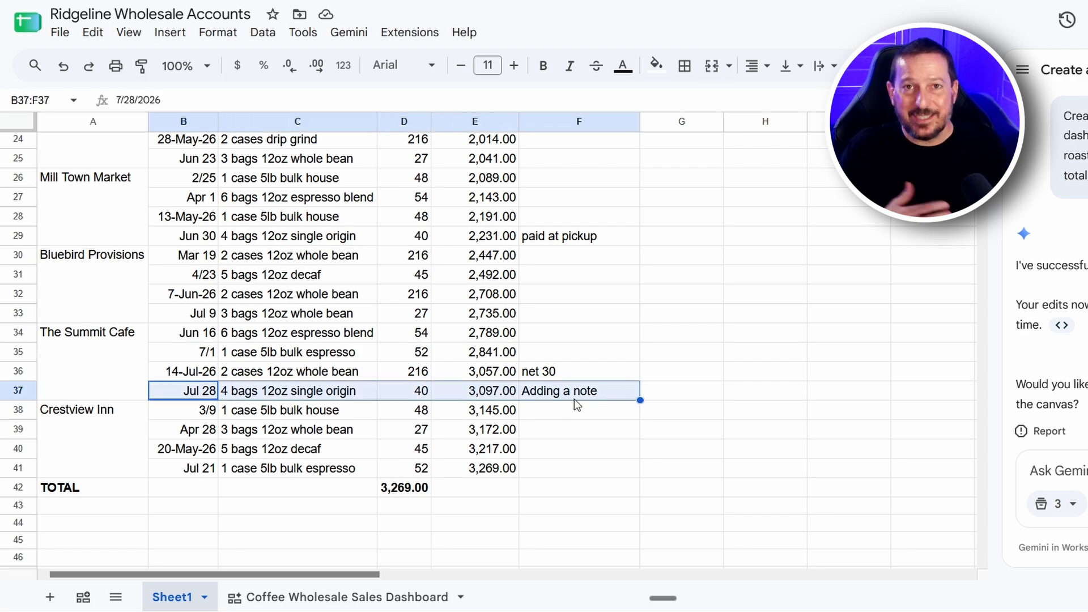
Return to the dashboard and view the delete confirmation for The Summit Cafe's Jul 28, 2026 order without deleting it
left_click(288, 600)
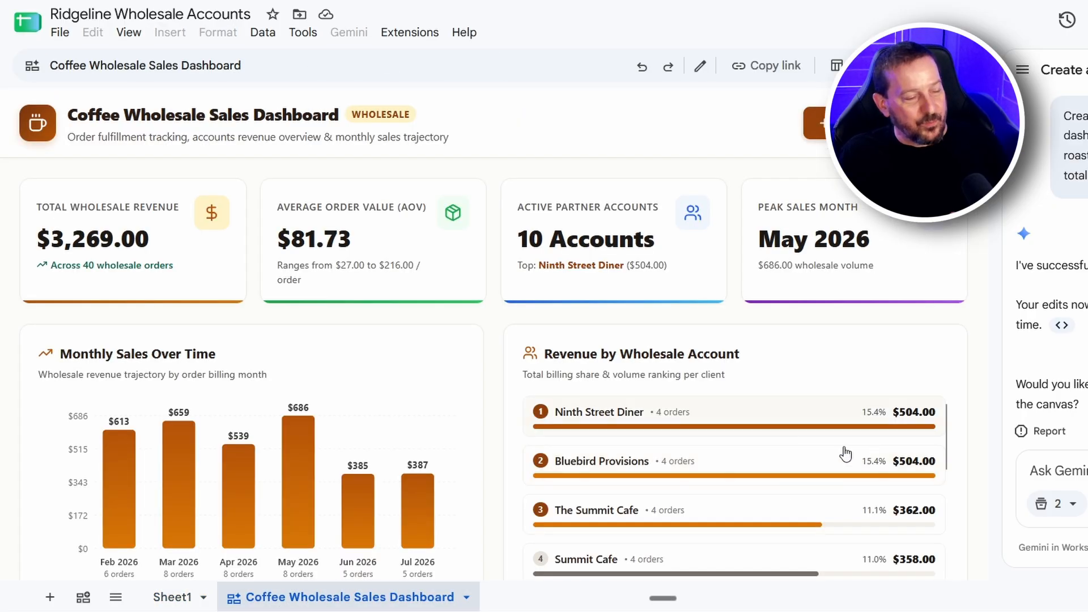
scroll(907, 453, "down", 5)
scroll(973, 434, "down", 9)
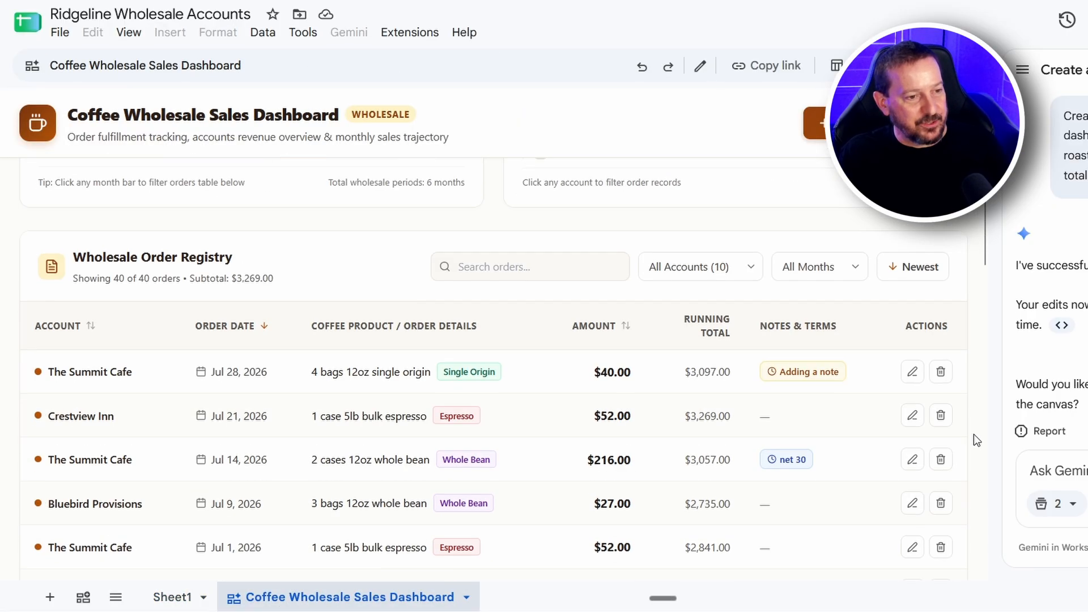
scroll(970, 434, "up", 1)
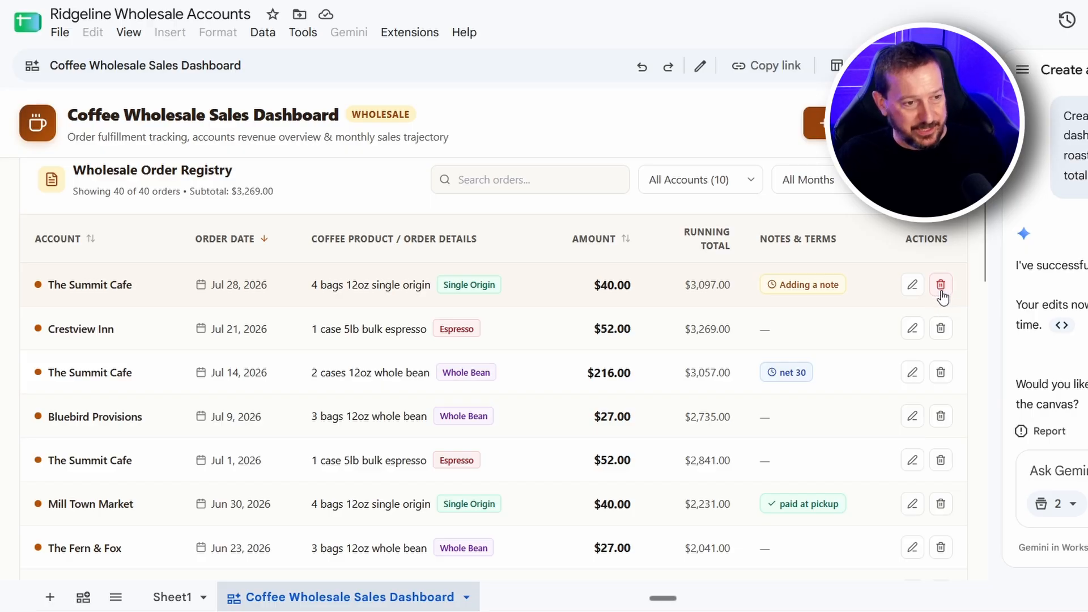
left_click(940, 285)
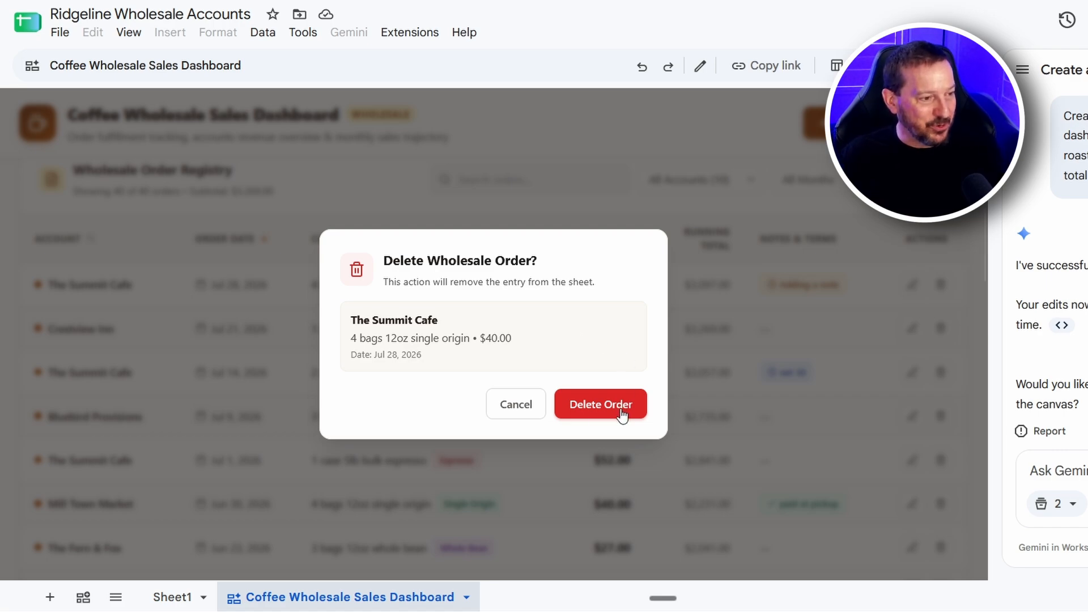
left_click(514, 412)
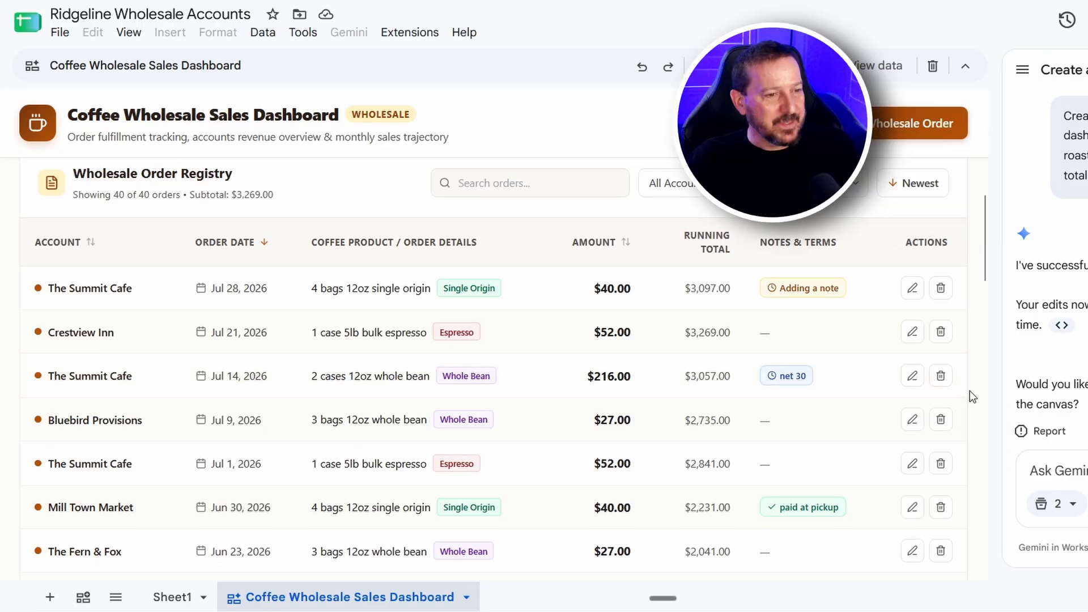
Start a new wholesale order and give it the custom account name "The NEw Bakery"
scroll(969, 389, "up", 8)
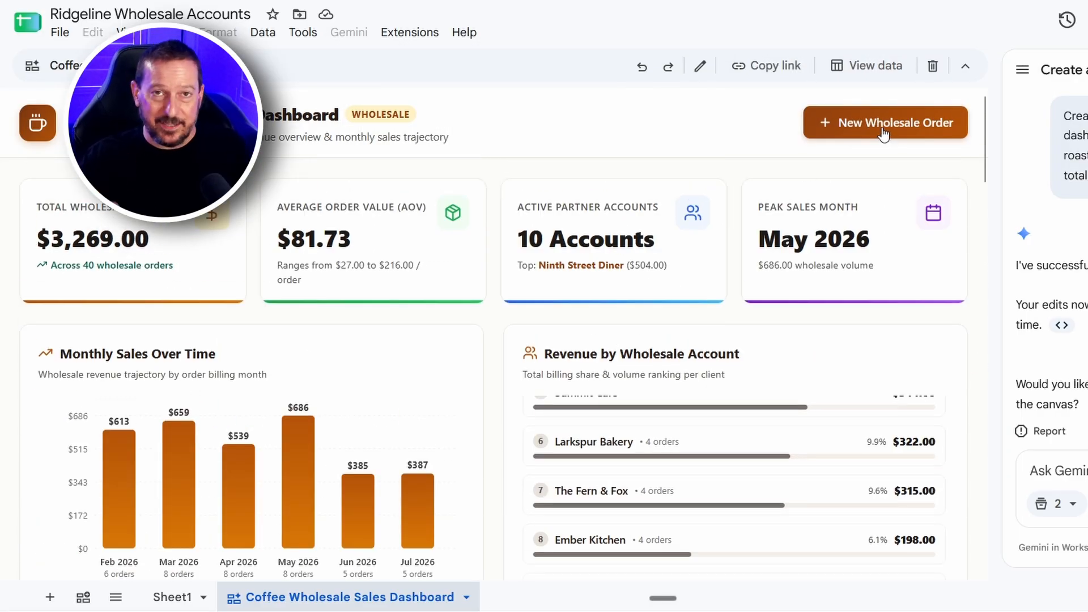
left_click(884, 130)
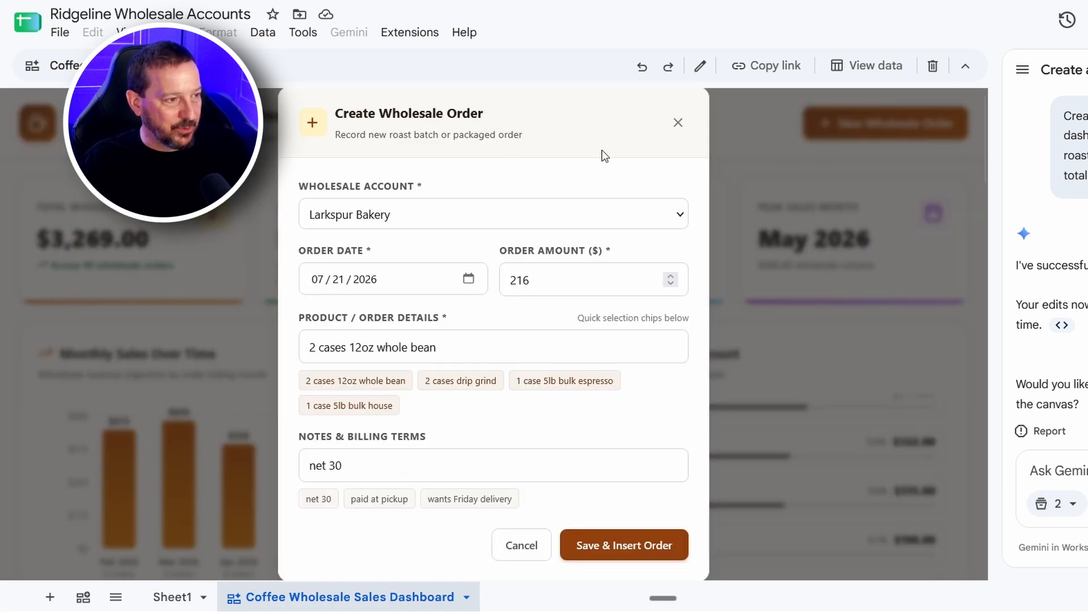
left_click(396, 222)
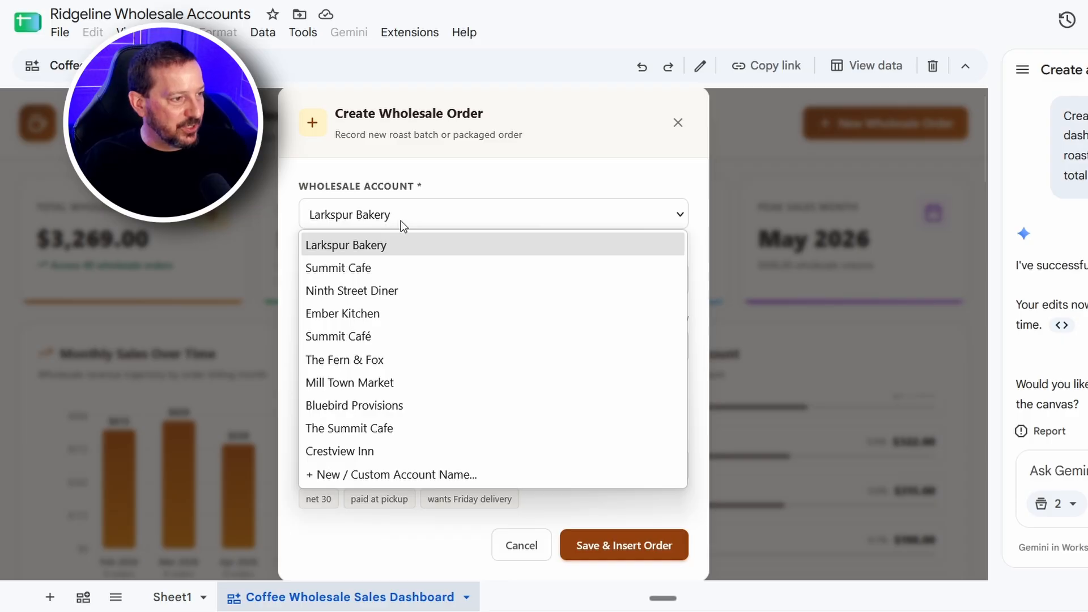
left_click(400, 220)
left_click(402, 216)
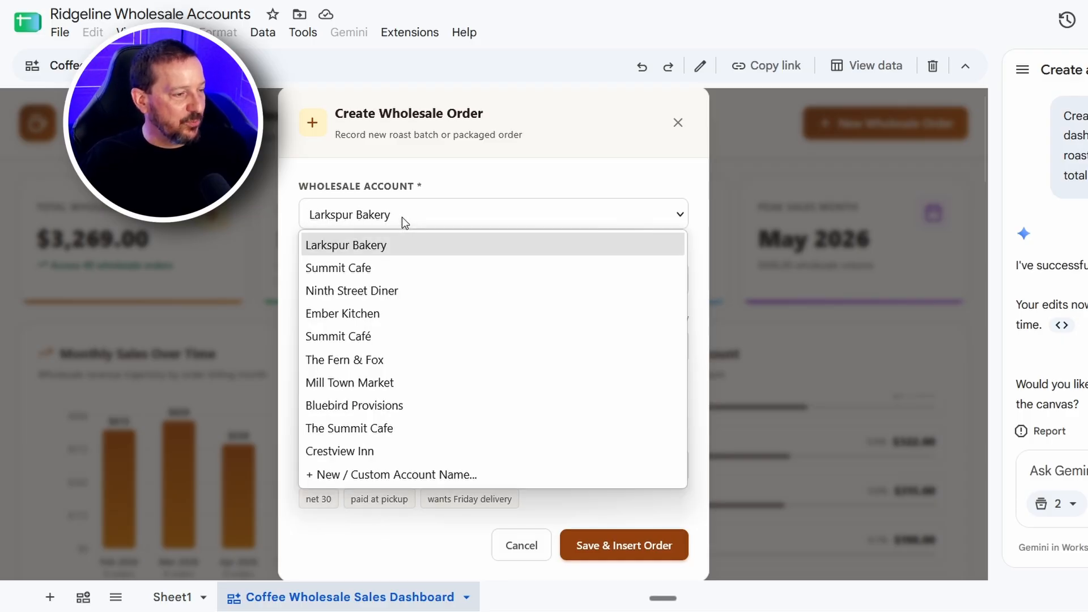
left_click(402, 218)
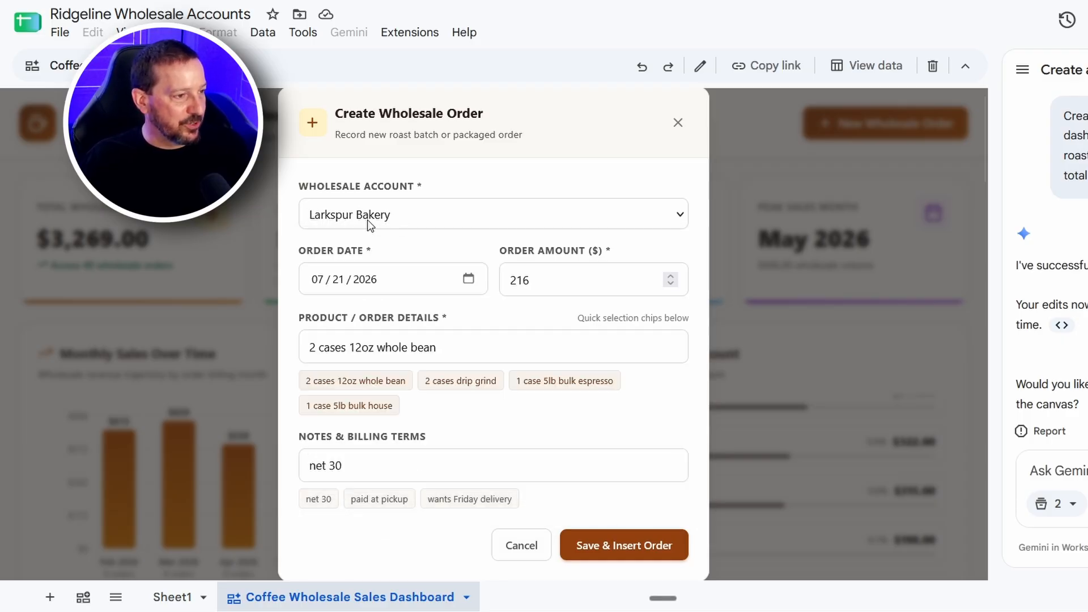
left_click(384, 218)
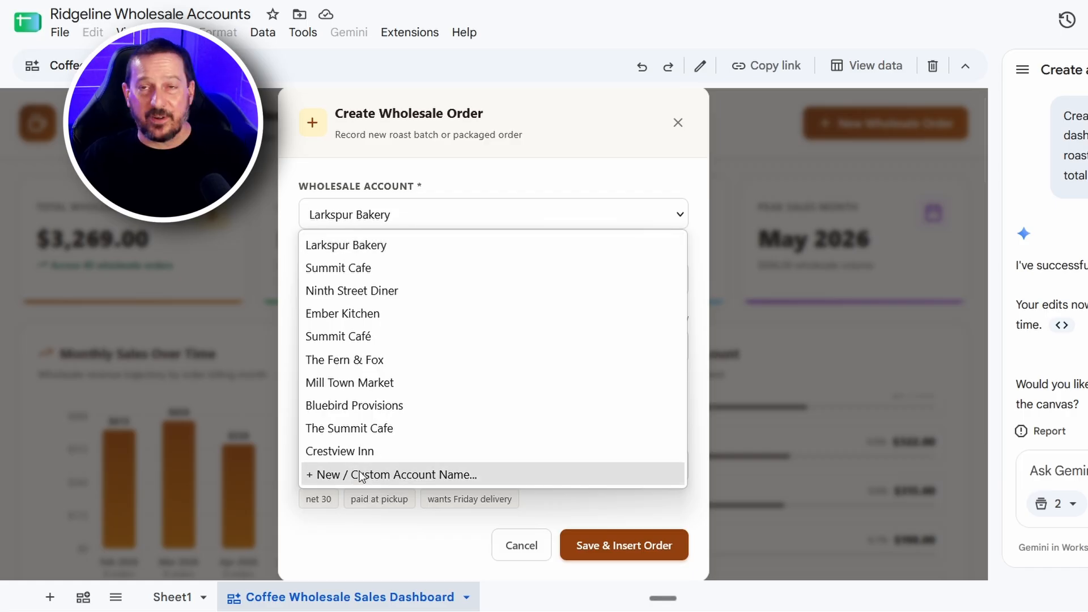
left_click(389, 475)
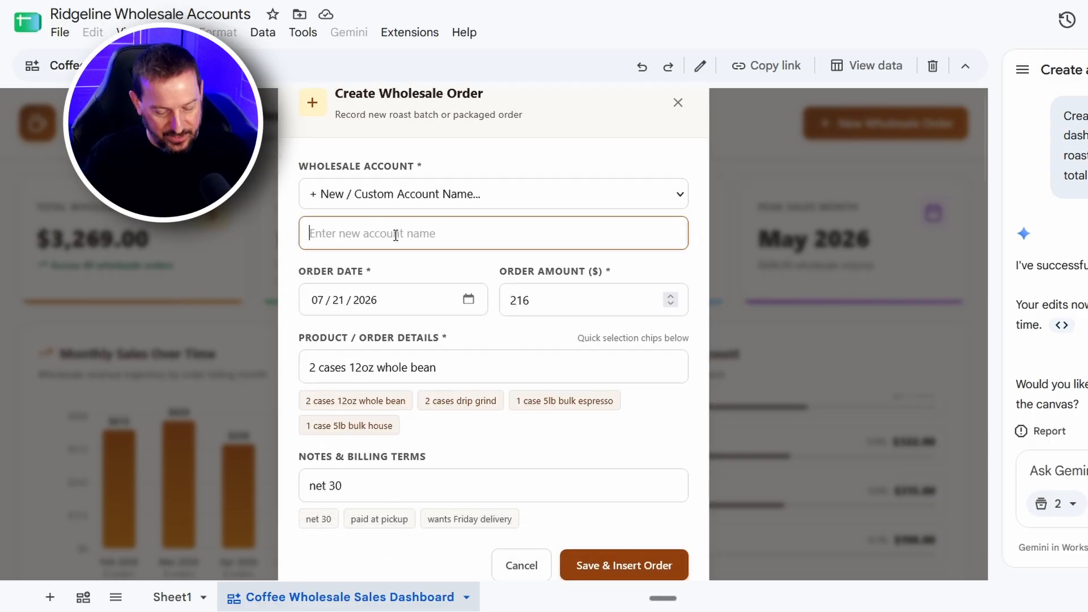
type("The NEw Bakery")
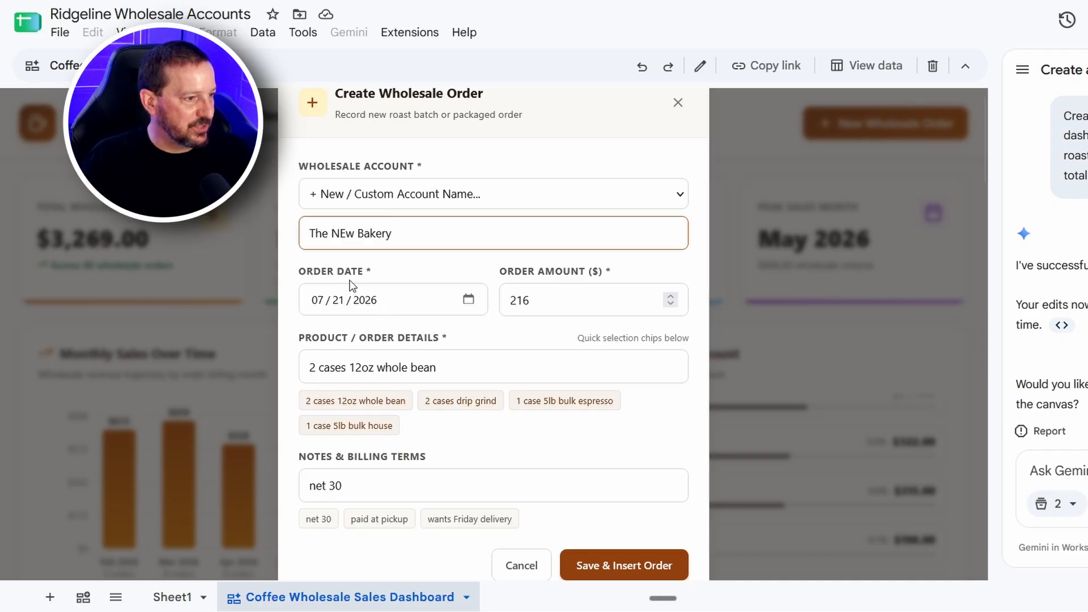
Set the new wholesale order's date to August 19, 2026
left_click(338, 301)
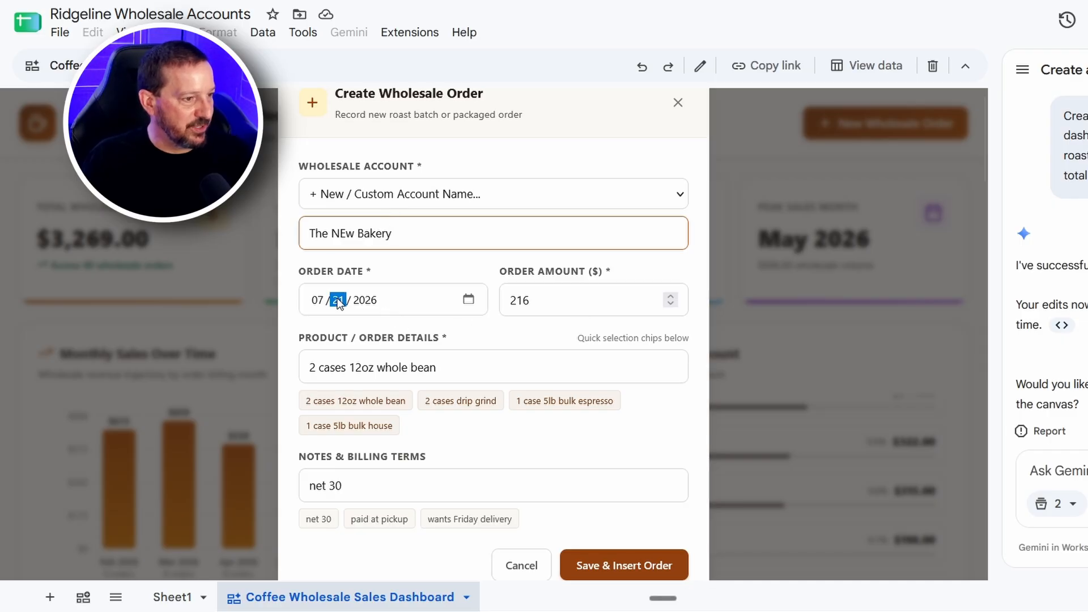
left_click(466, 300)
left_click(461, 338)
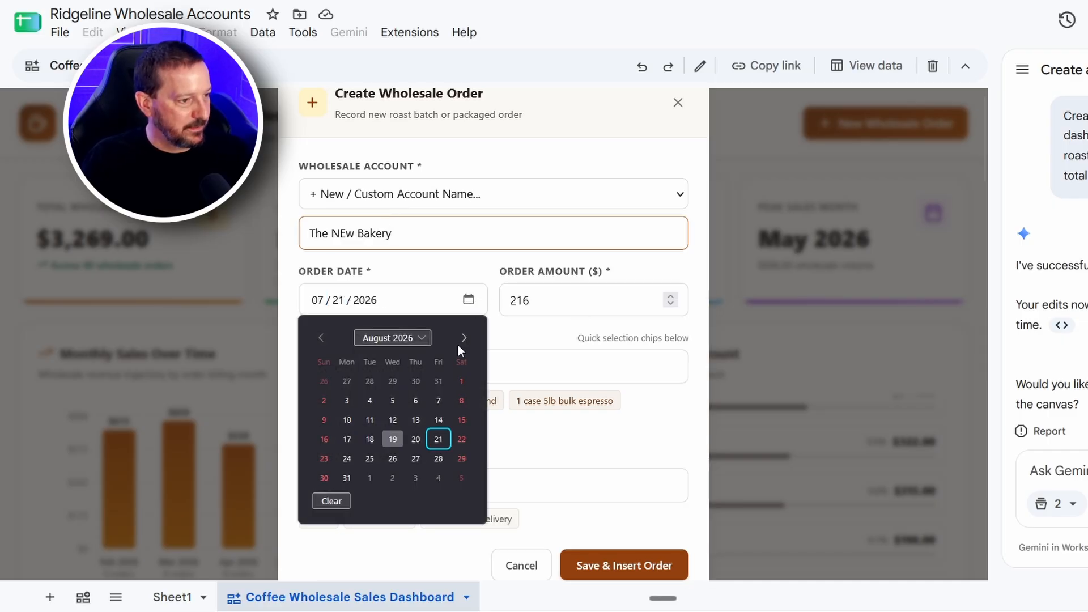
left_click(394, 440)
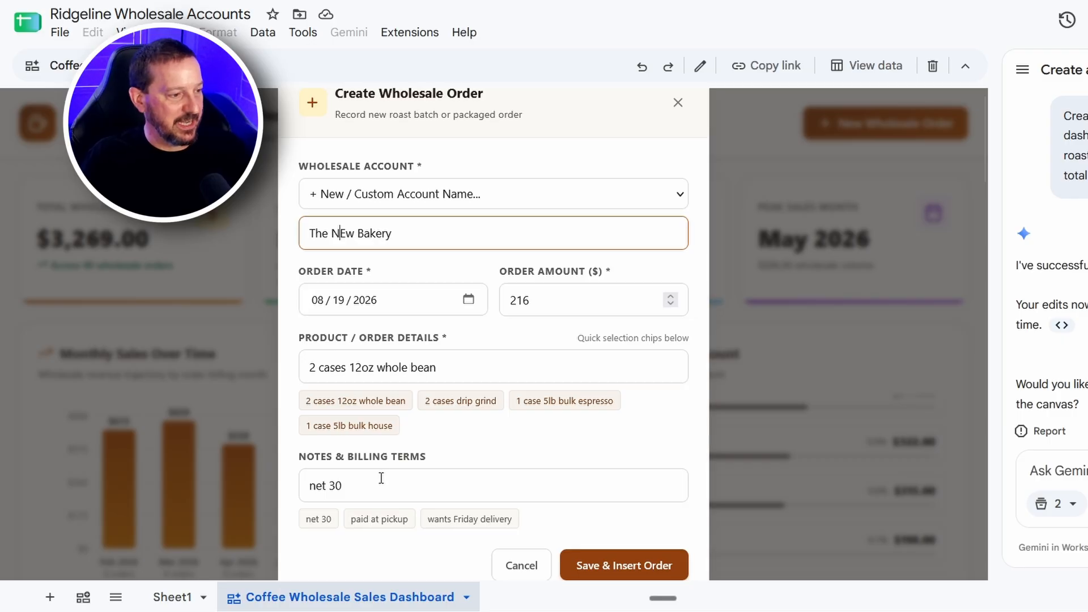
Replace the order's billing note with "paid at pickup" and save the order to the sheet
left_click_drag(368, 488, 263, 481)
key("BackSpace")
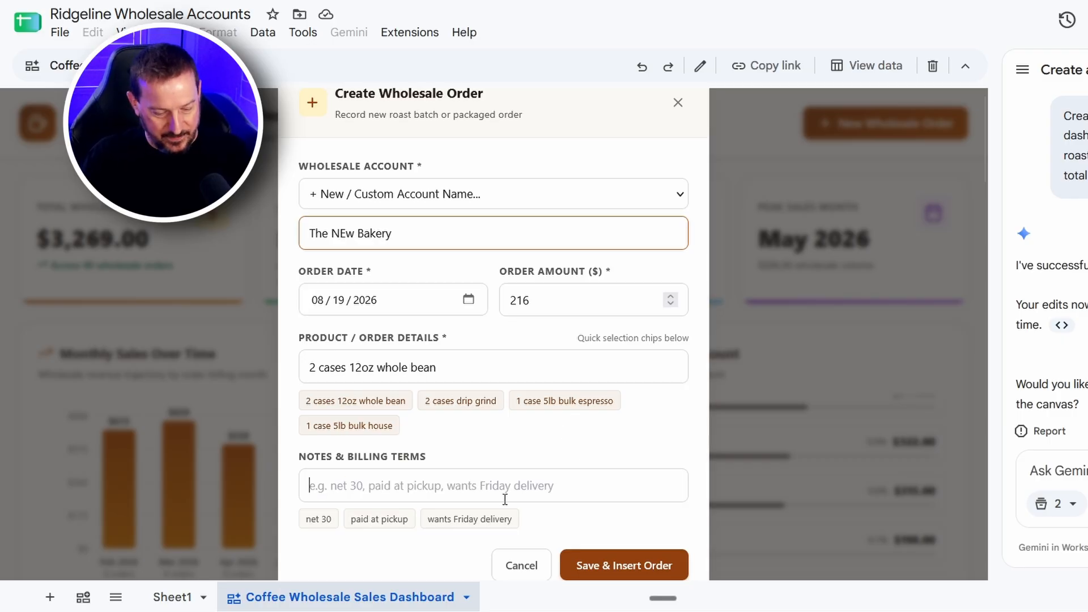
type("paid at")
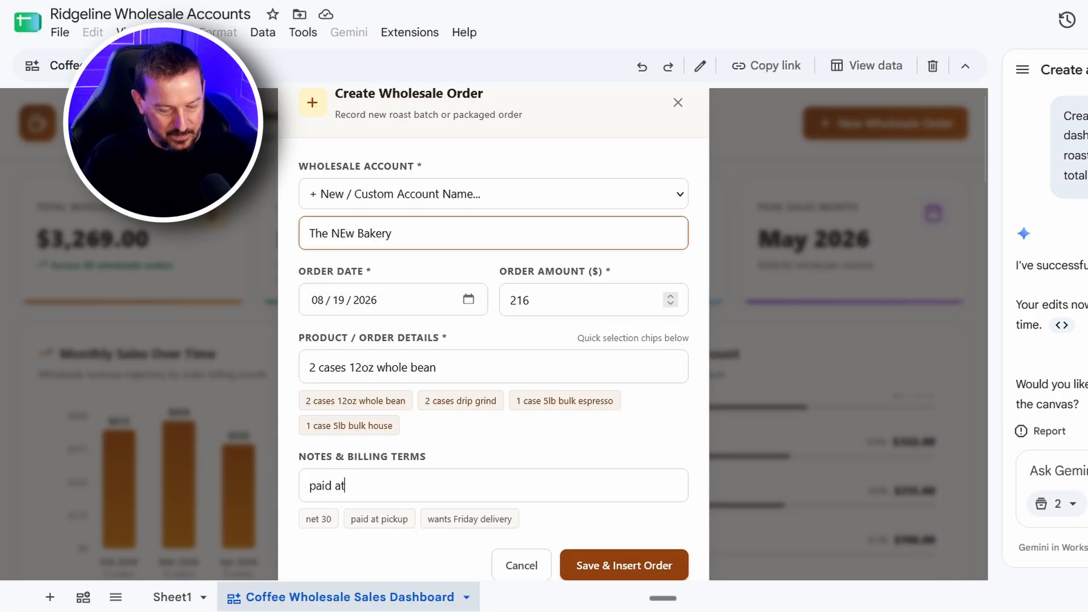
type(" pickup")
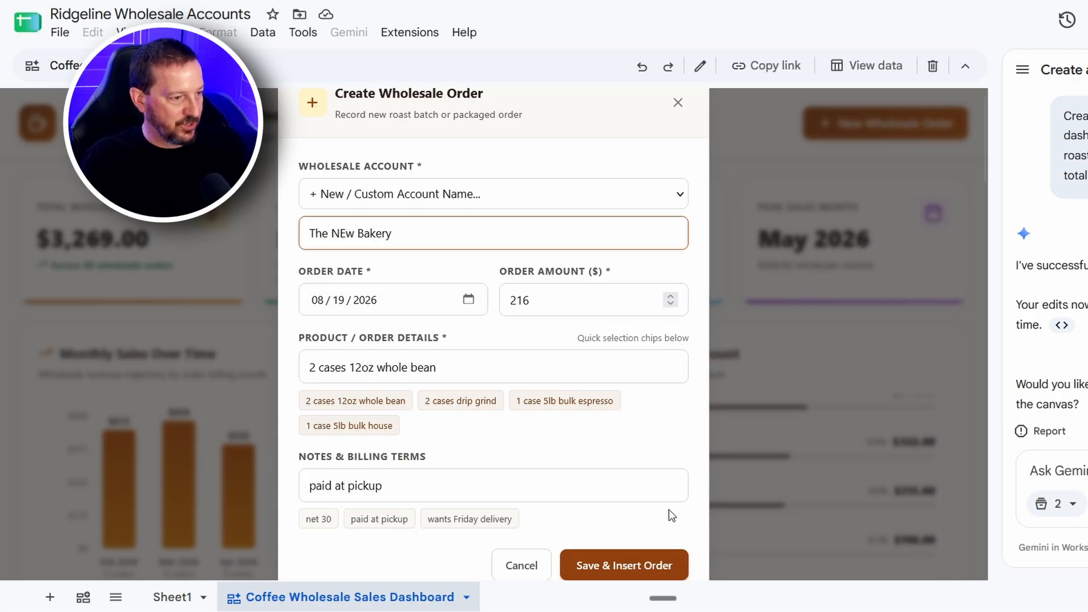
left_click(605, 572)
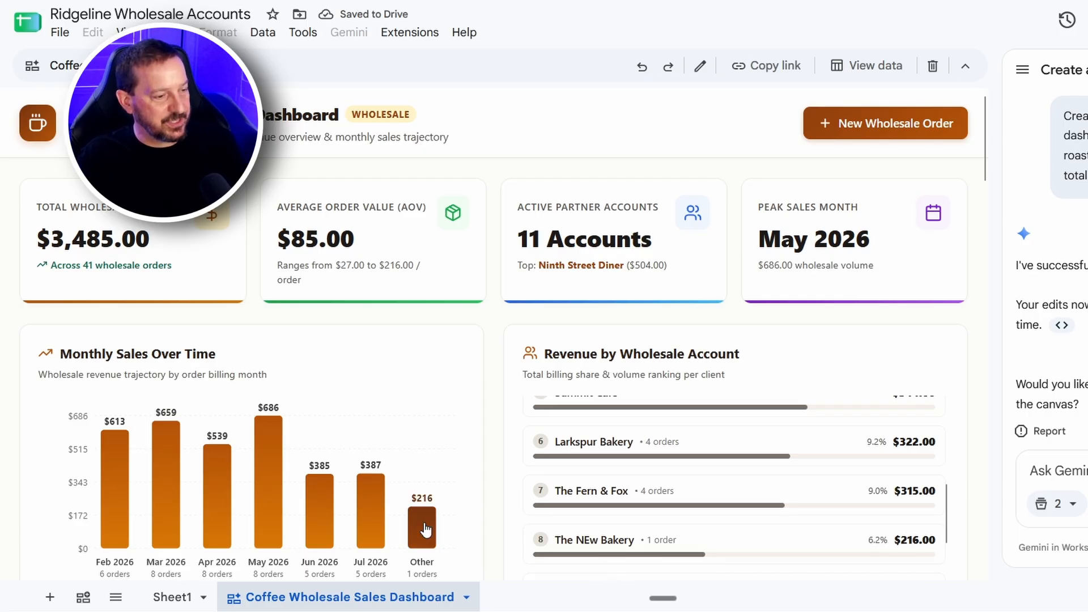
Review the dashboard's monthly sales chart, account revenue ranking and order registry for The NEw Bakery's order
scroll(438, 554, "down", 2)
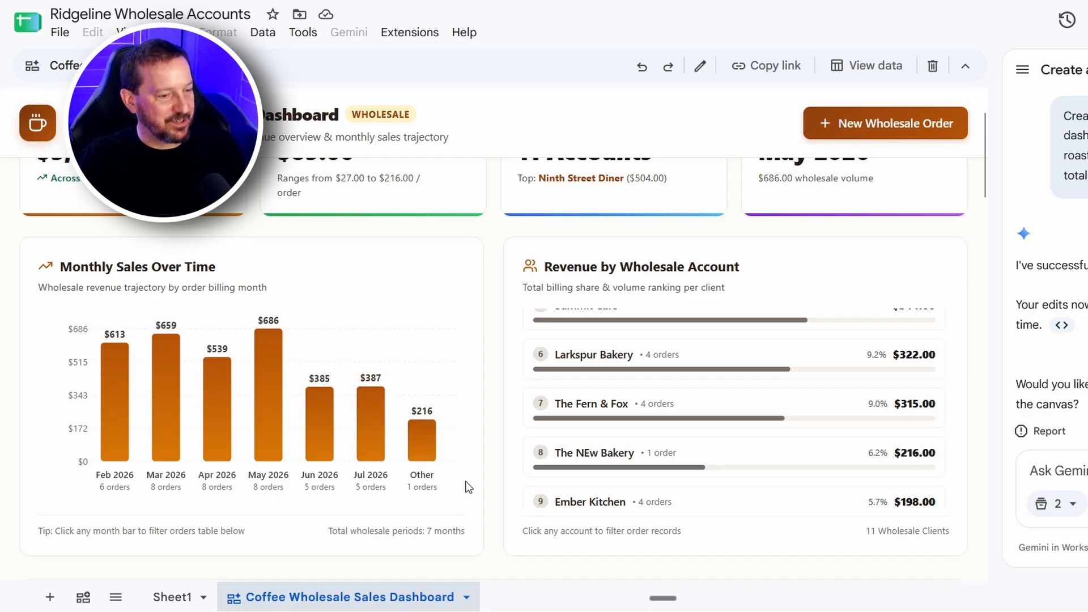
scroll(469, 479, "up", 2)
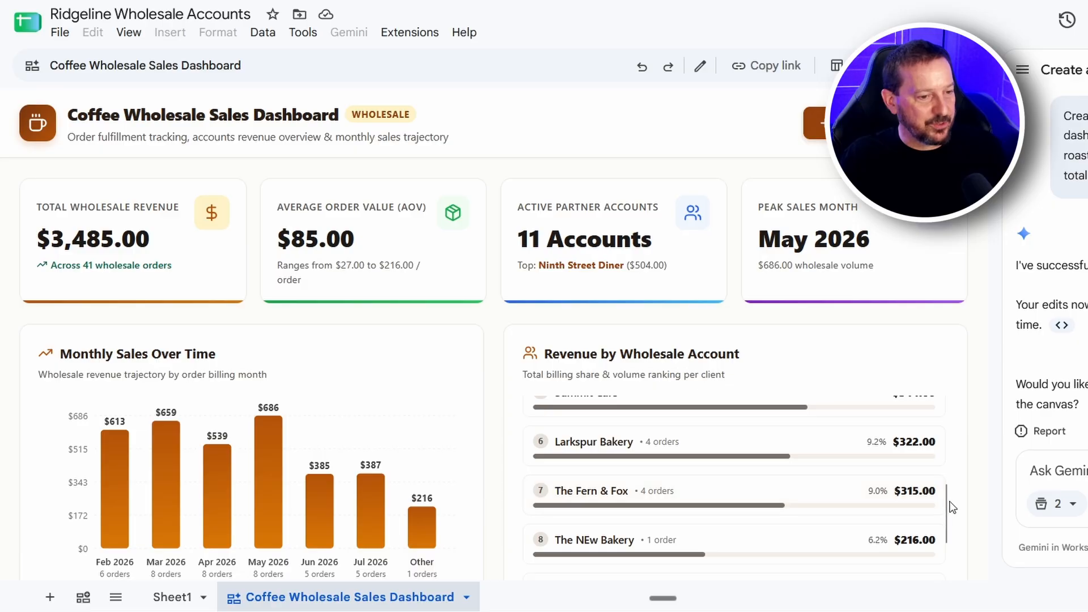
scroll(949, 507, "down", 2)
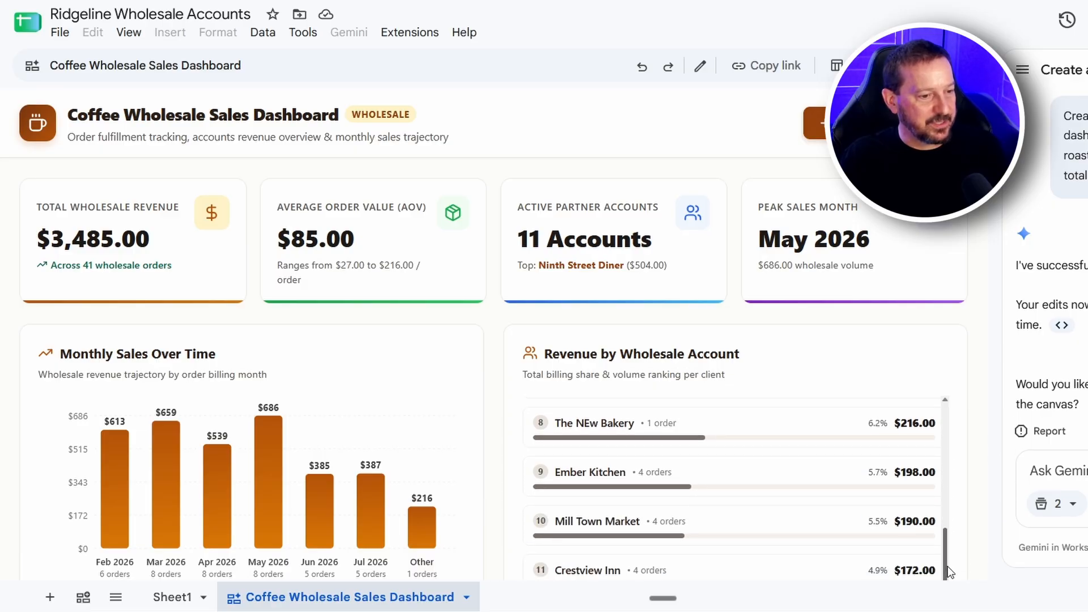
scroll(949, 560, "down", 1)
scroll(950, 560, "down", 3)
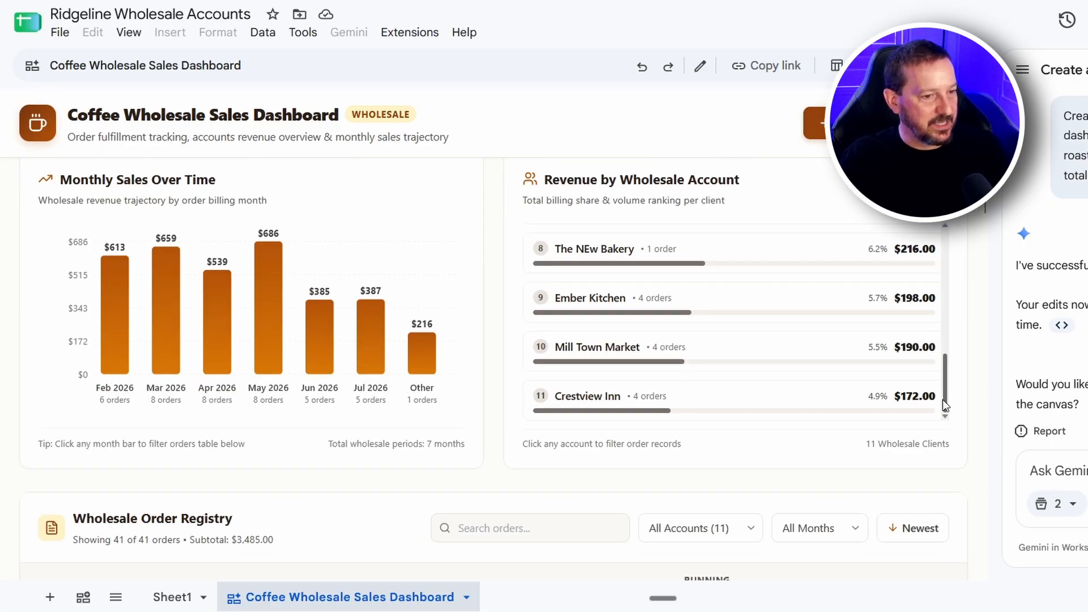
left_click_drag(942, 396, 947, 362)
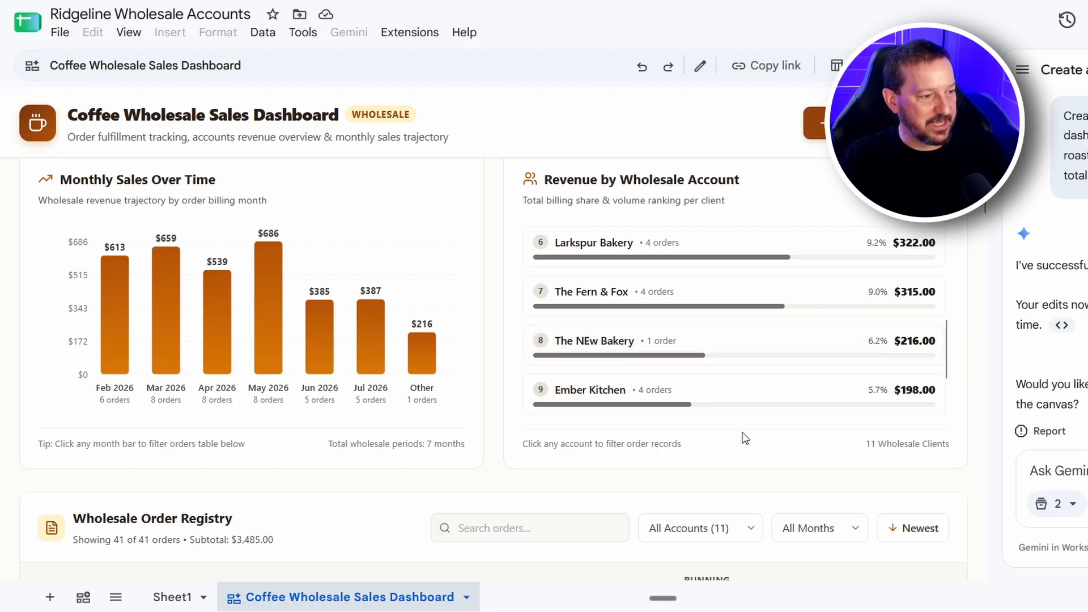
scroll(967, 454, "down", 3)
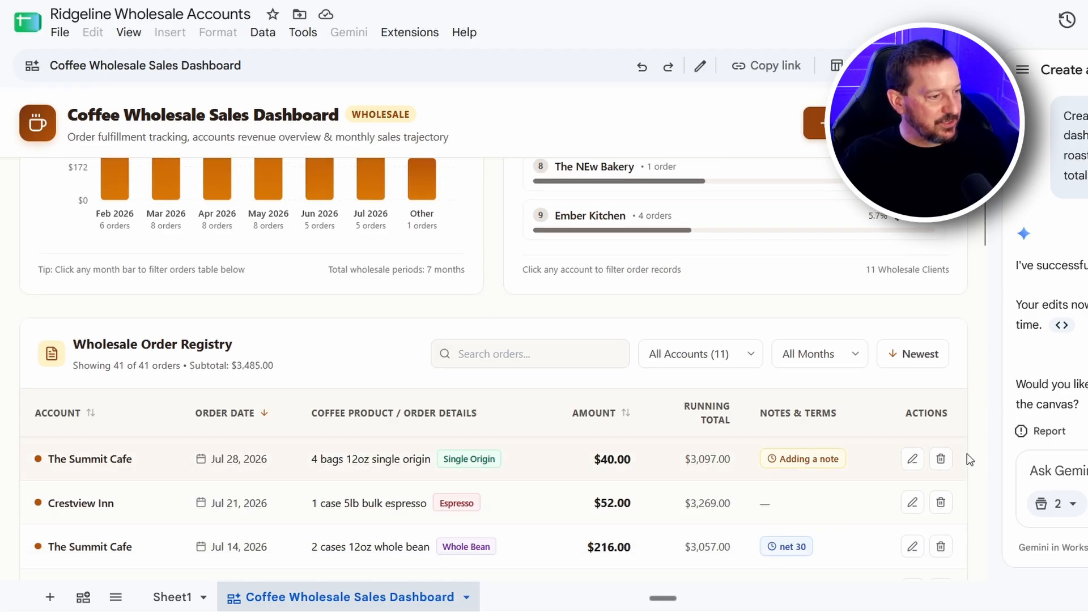
scroll(967, 453, "down", 18)
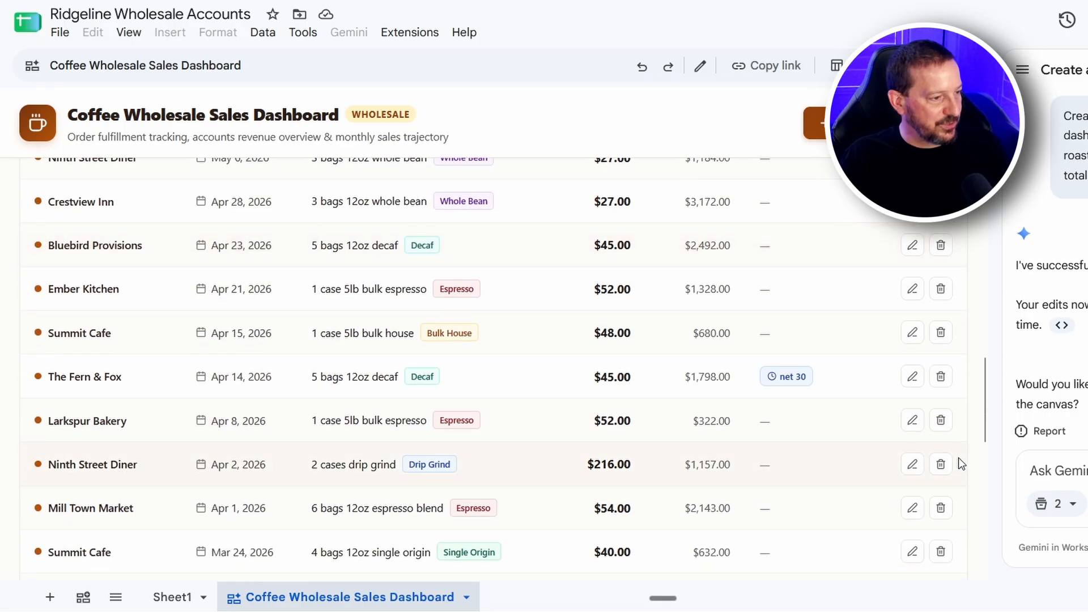
scroll(957, 461, "down", 12)
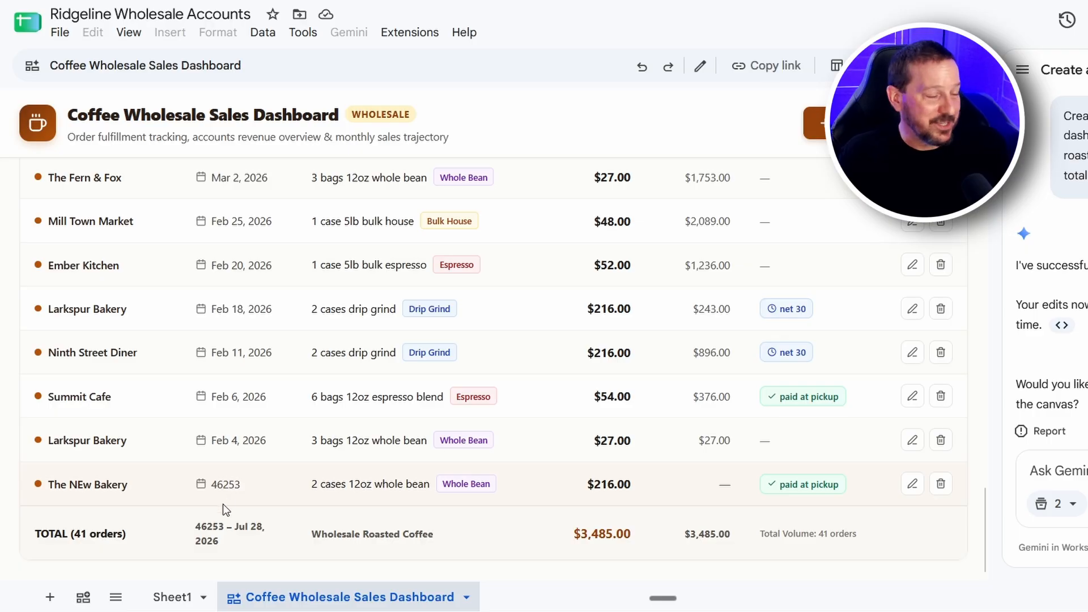
Compare the dashboard with Sheet1 and inspect the order date of The NEw Bakery's row in cell B42
left_click(177, 604)
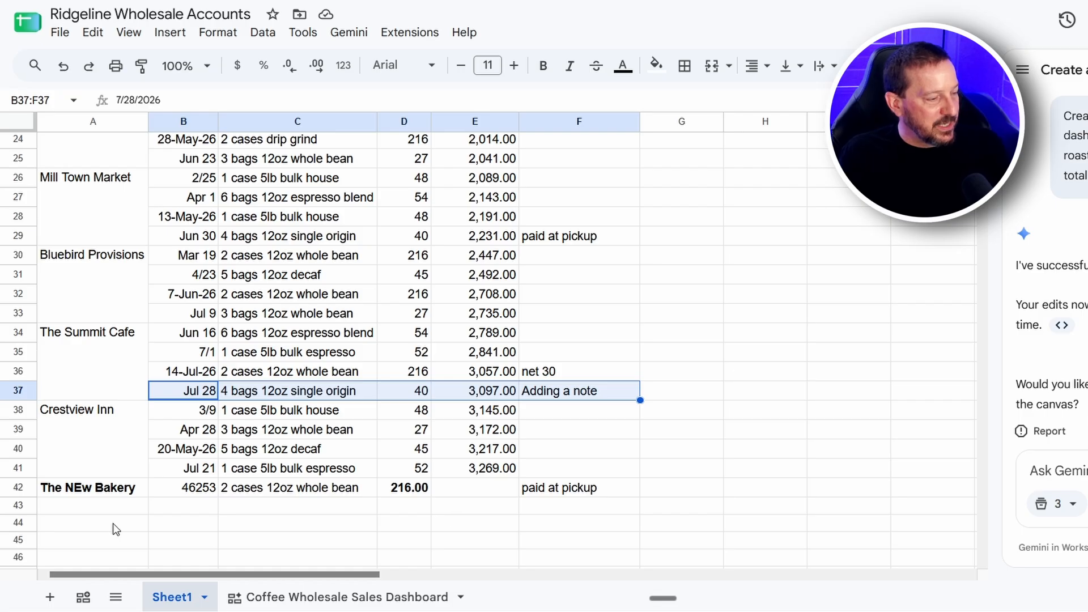
left_click(332, 596)
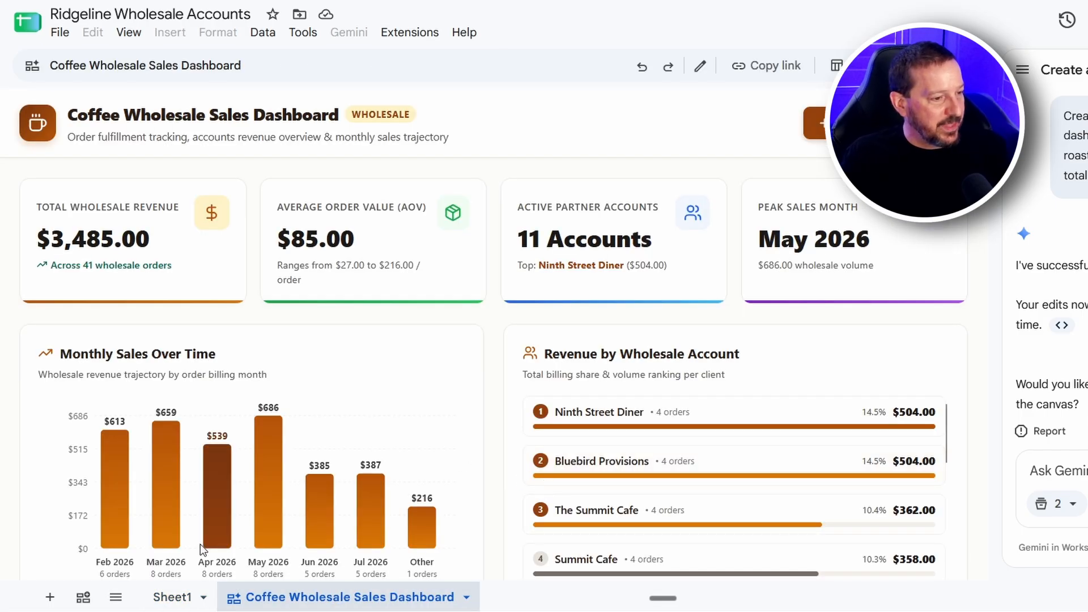
scroll(200, 543, "down", 10)
left_click(172, 597)
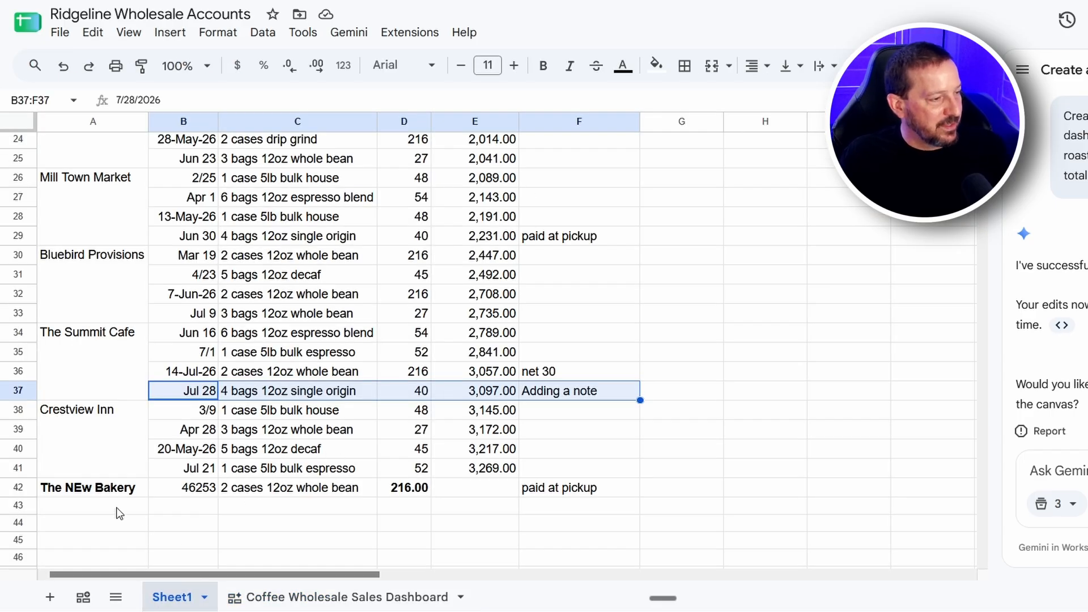
scroll(350, 417, "up", 4)
scroll(348, 414, "up", 4)
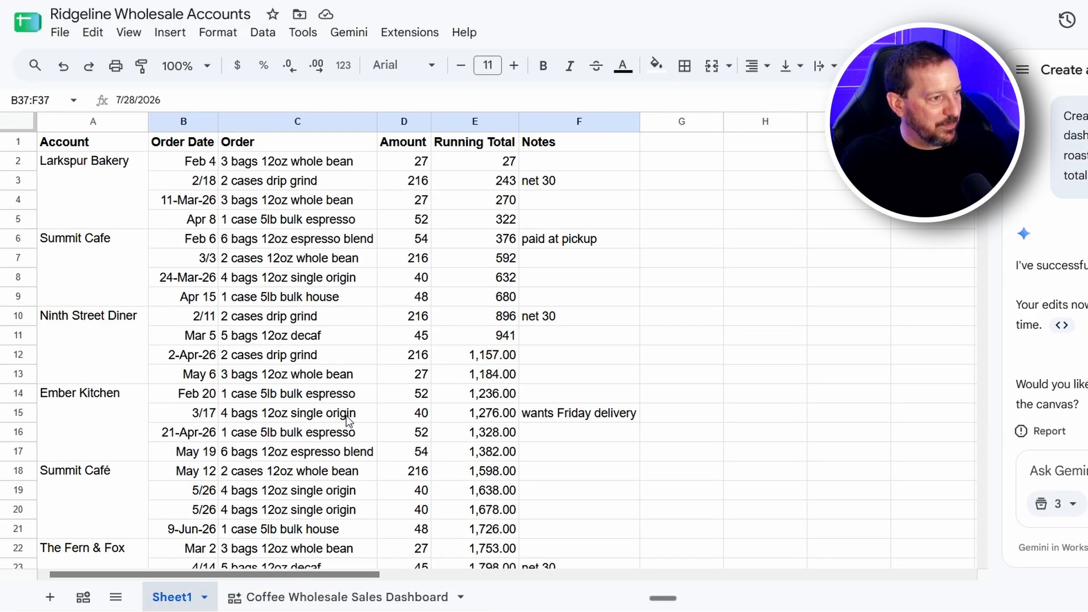
scroll(343, 422, "down", 5)
scroll(339, 442, "down", 3)
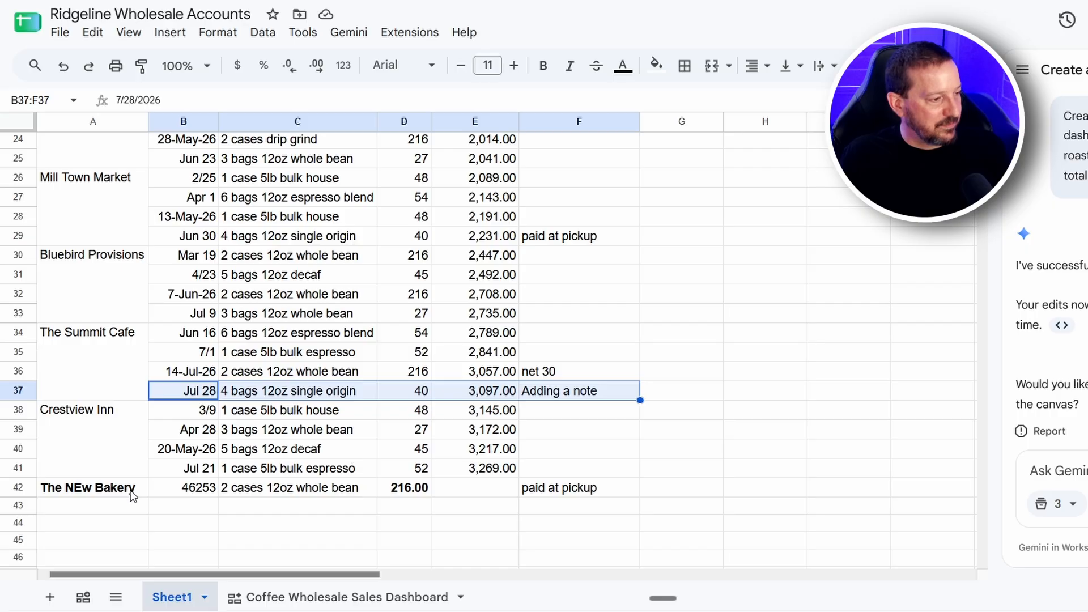
left_click(176, 487)
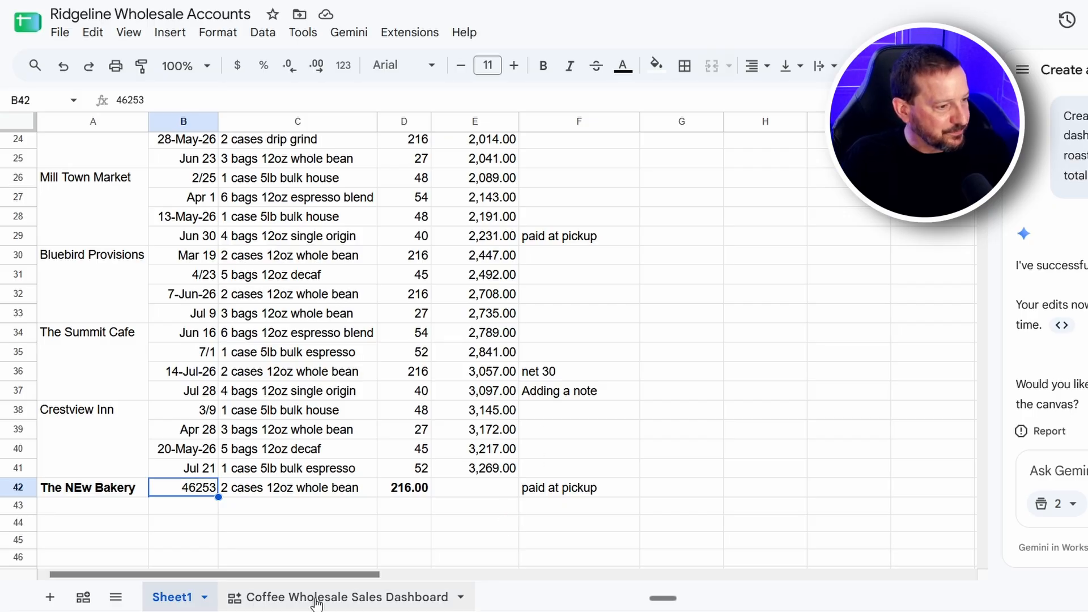
Return to the dashboard and examine how the new order is reflected in the monthly chart, account ranking and order registry
left_click(343, 609)
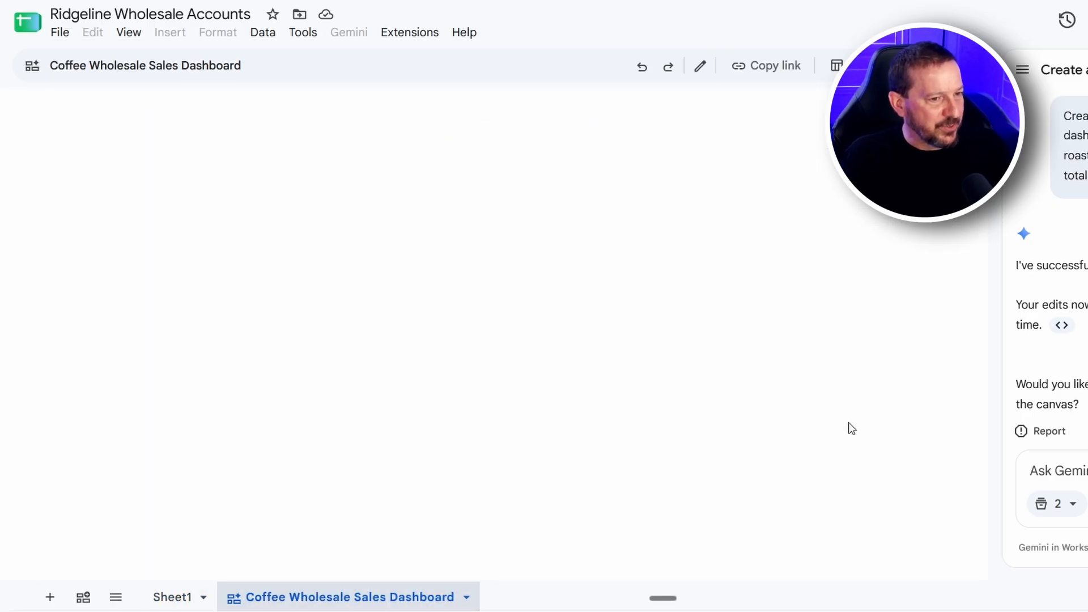
scroll(704, 473, "down", 3)
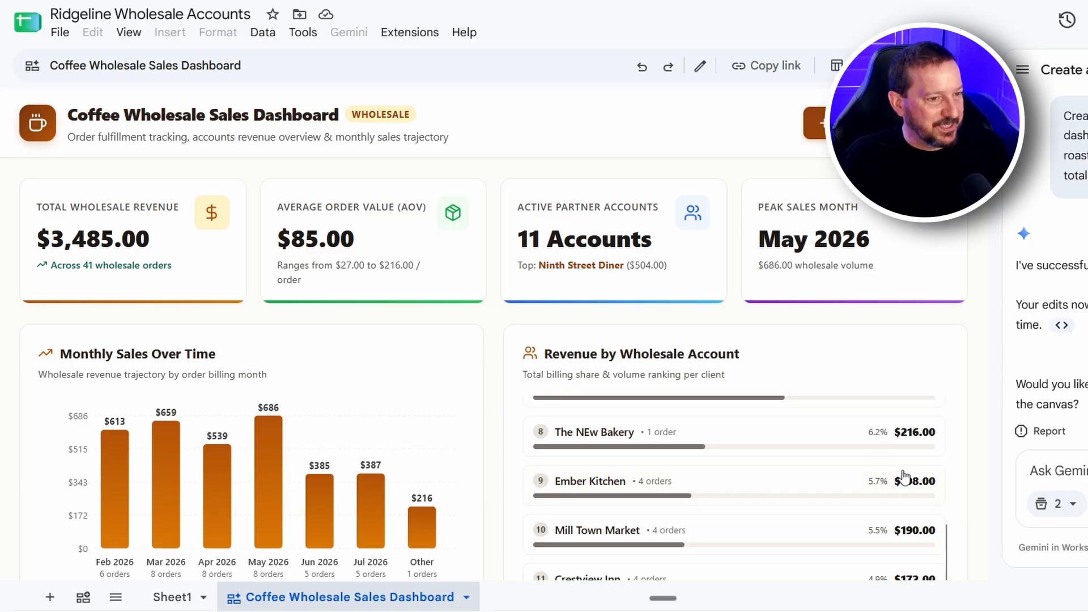
scroll(903, 477, "up", 5)
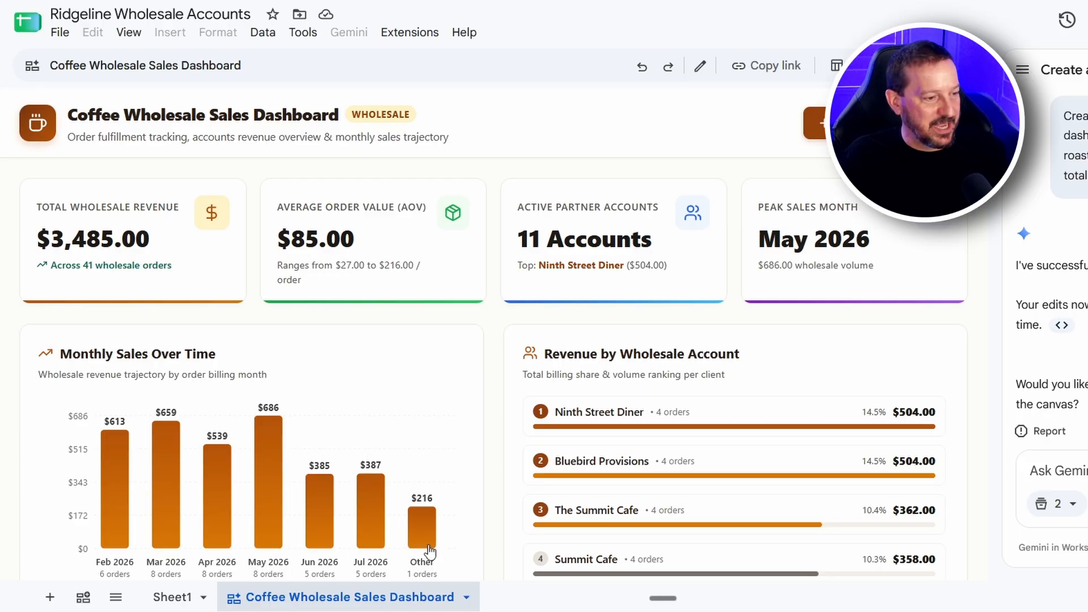
scroll(460, 524, "down", 8)
scroll(458, 527, "down", 5)
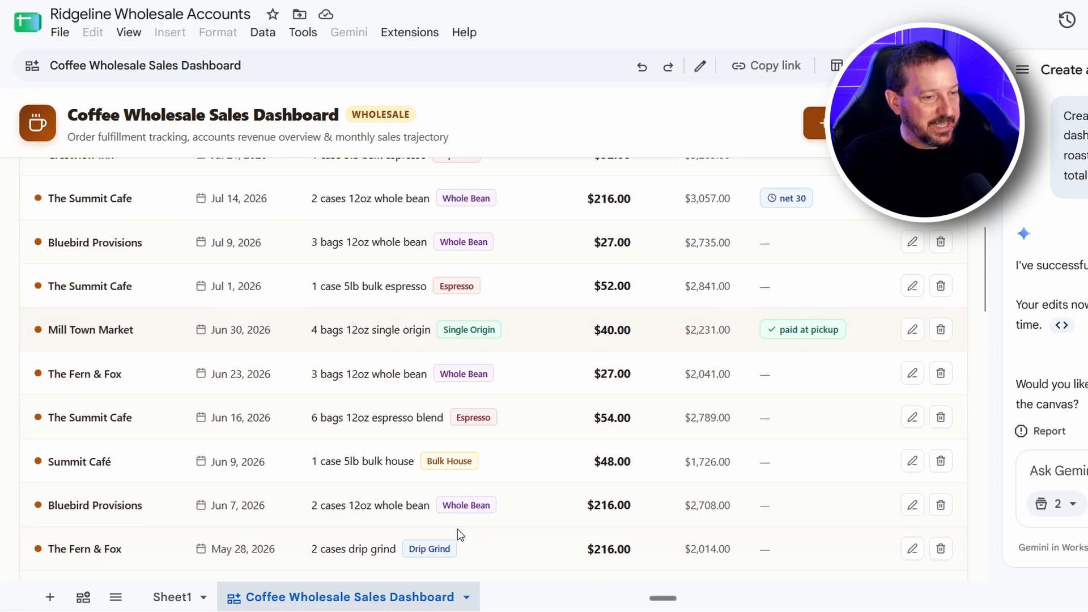
scroll(457, 519, "up", 10)
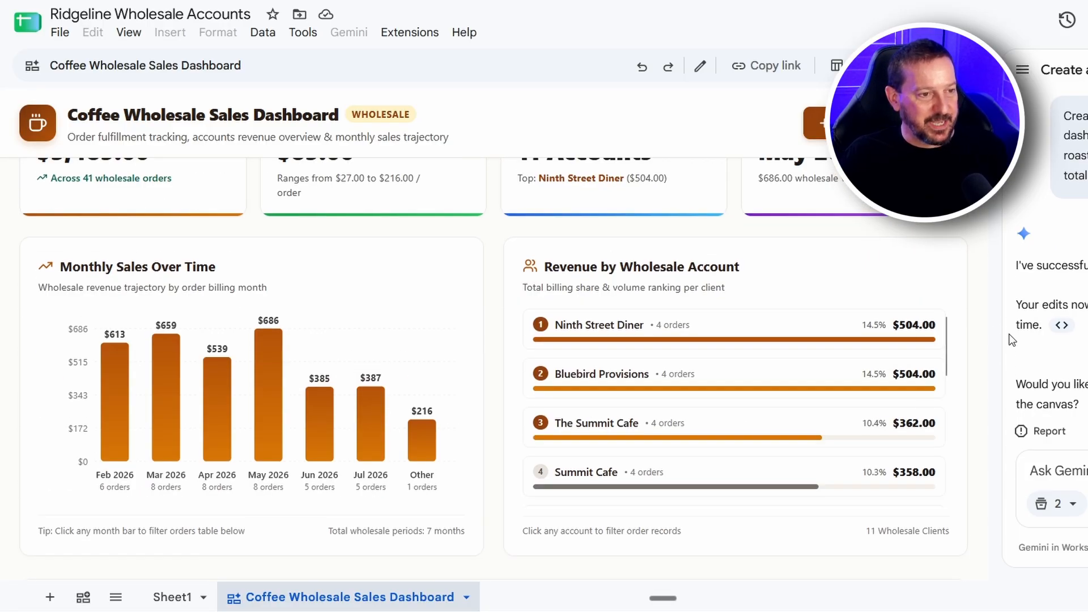
scroll(920, 355, "up", 2)
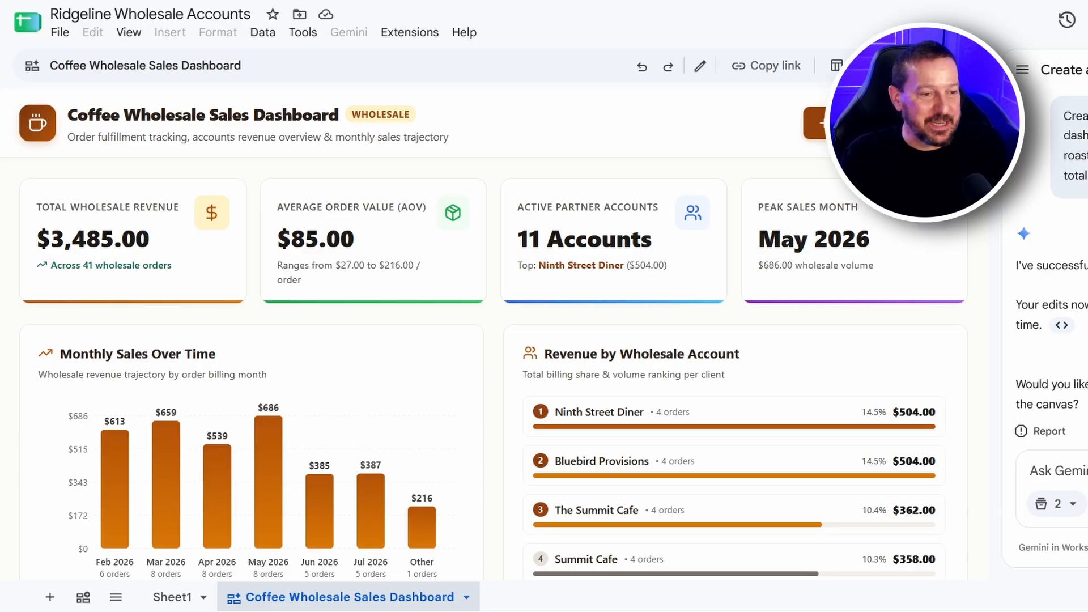
Ask Gemini: "Summit Cafe appears multiple times with different spellings. Combine them into one account."
left_click(1081, 470)
key("ctrl+v")
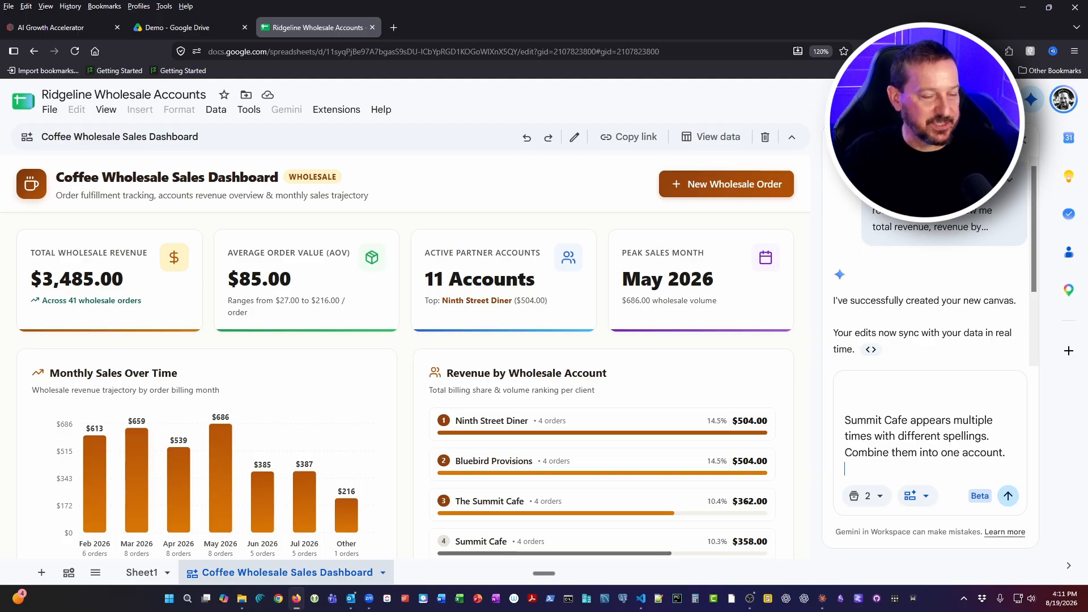
left_click(1008, 497)
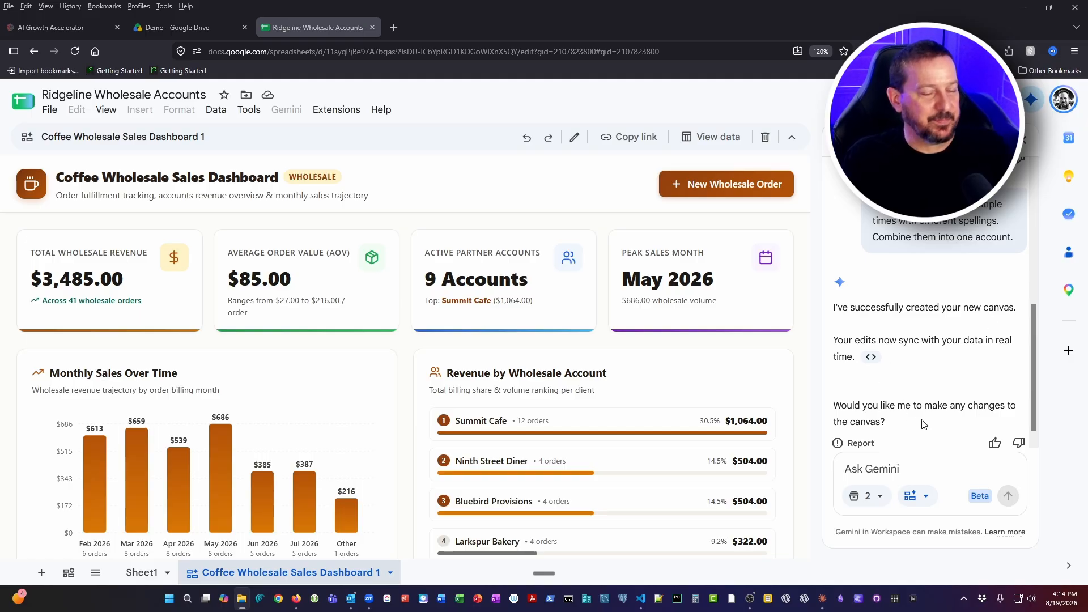
Check the combined Summit Cafe revenue by summing its Sheet1 amounts in D34:D37, D18:D21 and D6:D9 together
scroll(922, 424, "down", 1)
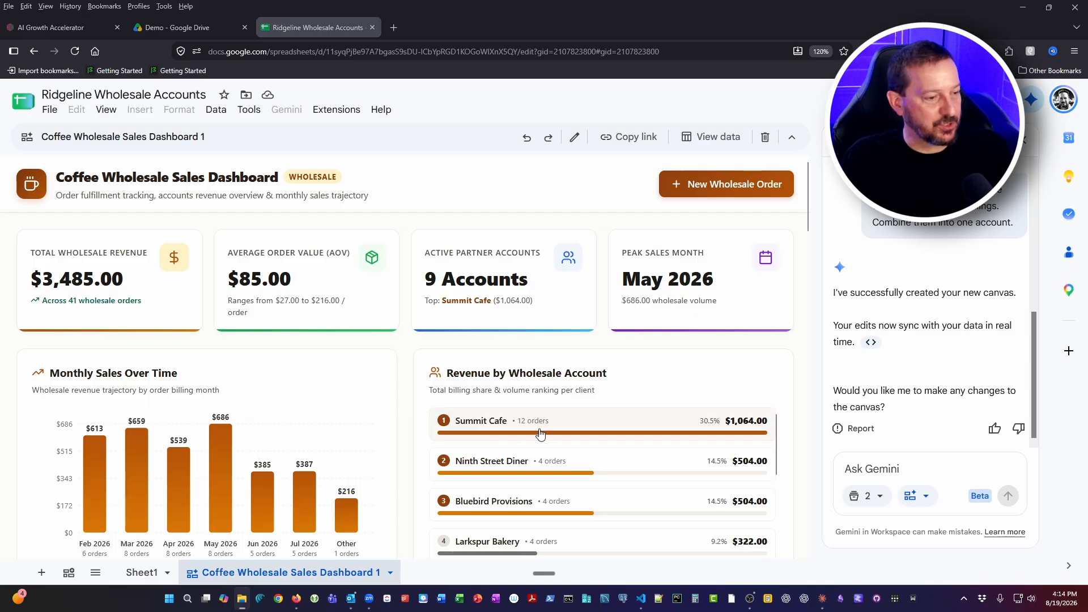
left_click(126, 575)
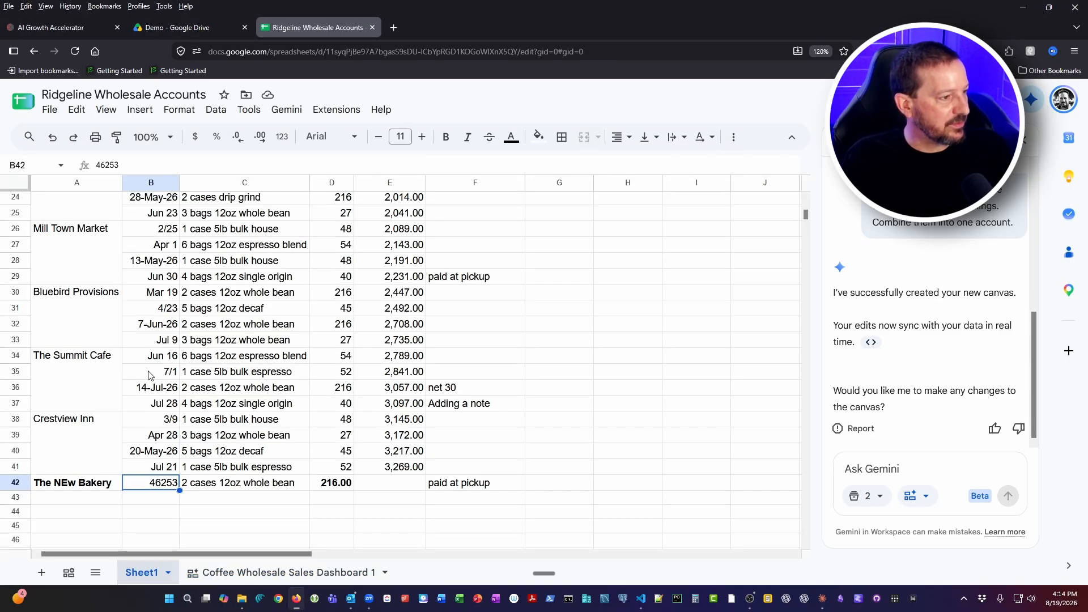
scroll(149, 375, "up", 3)
left_click_drag(342, 478, 347, 533)
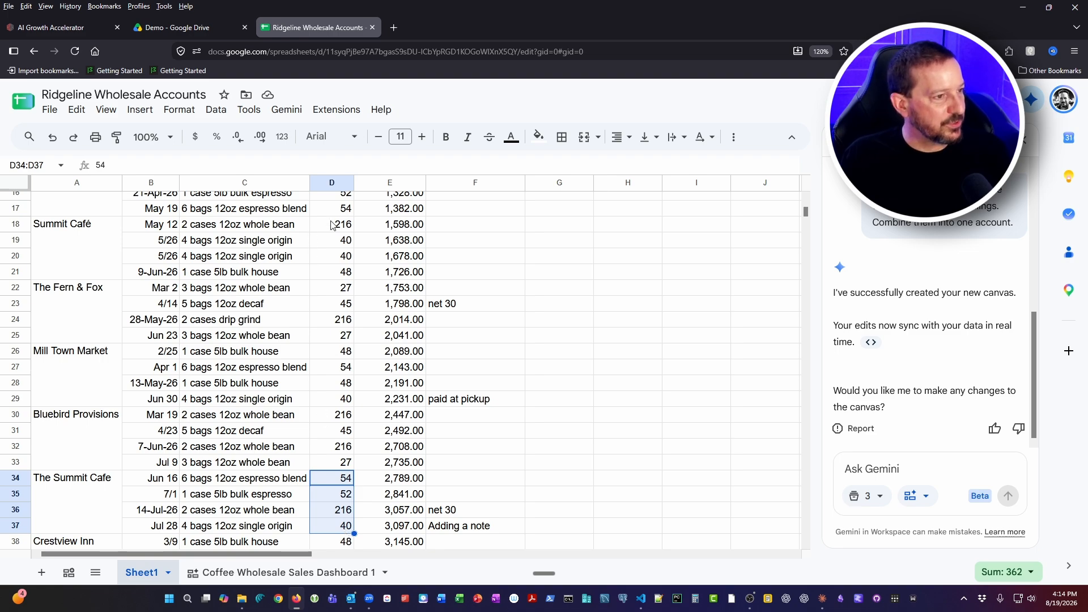
left_click_drag(332, 225, 347, 528)
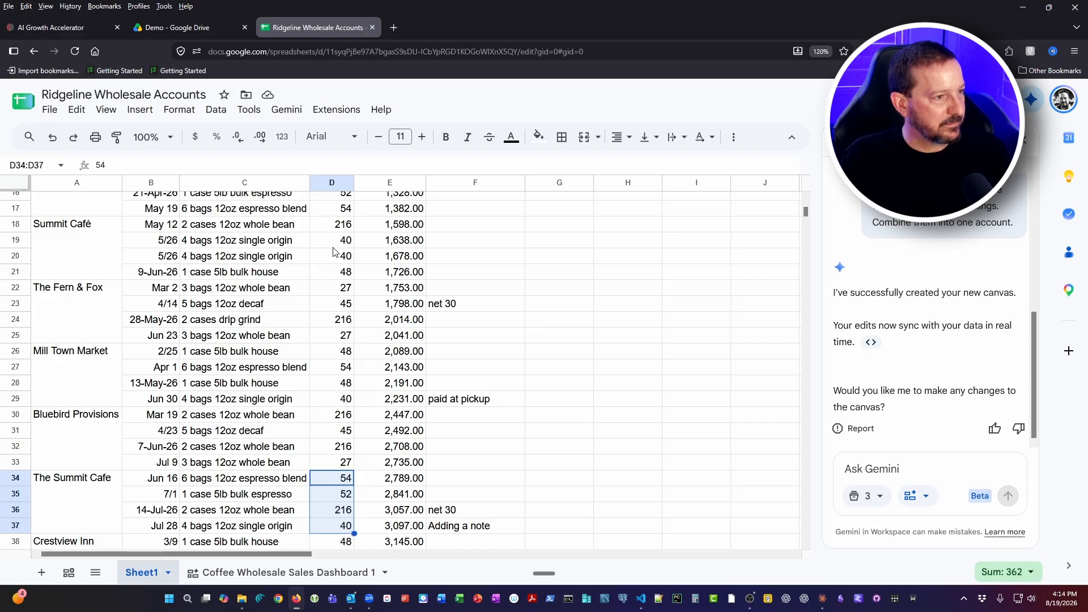
left_click_drag(335, 225, 340, 276)
scroll(341, 277, "up", 4)
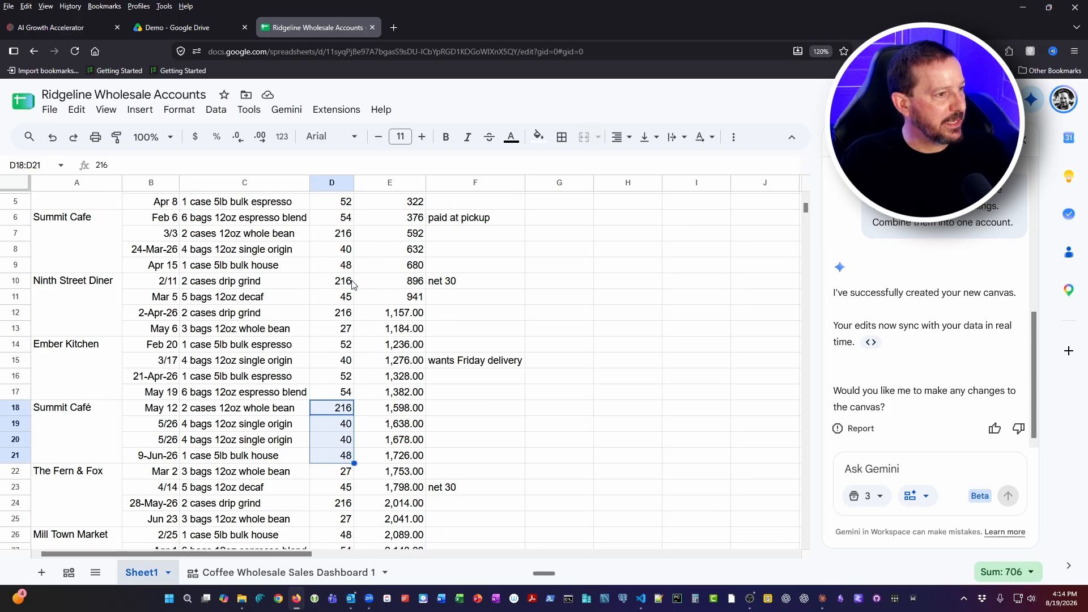
left_click_drag(333, 222, 340, 265)
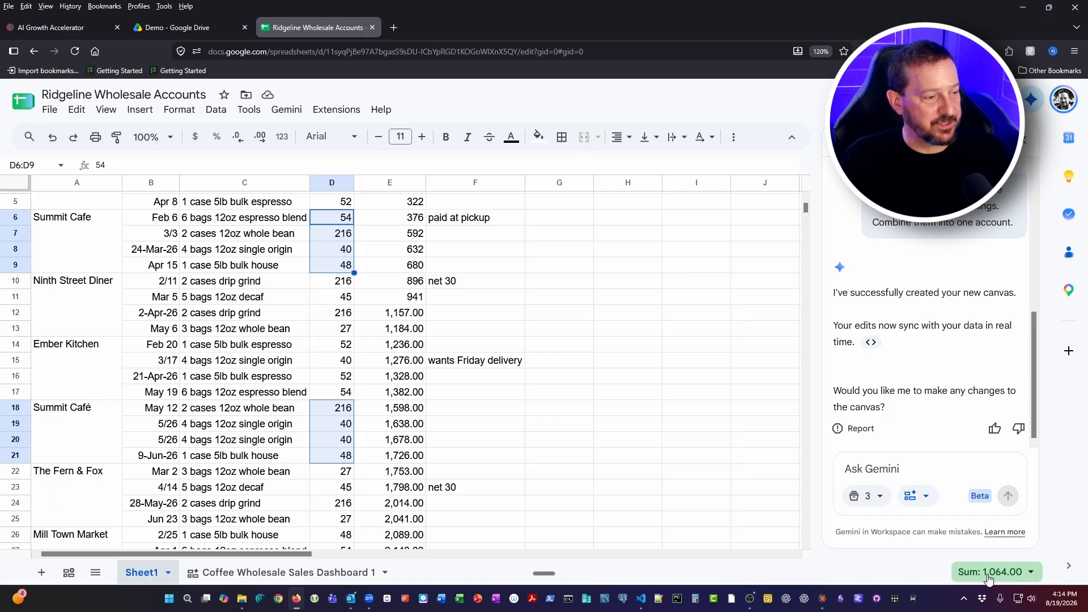
Compare the dashboard's Summit Cafe revenue with the Sheet1 sum and inspect the Summit Cafe spelling variants in column A
left_click(293, 574)
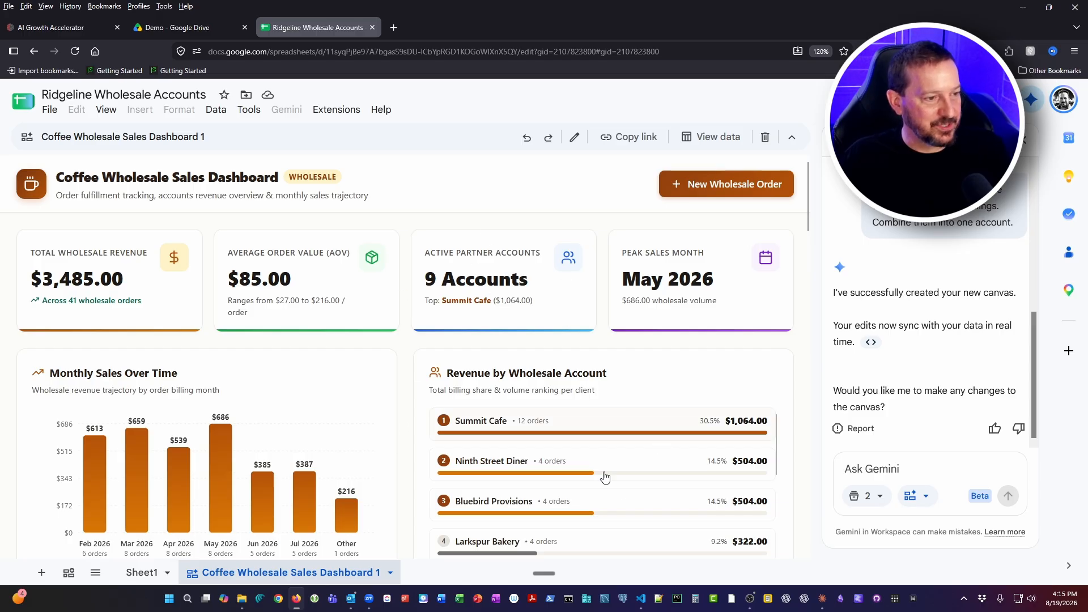
left_click(156, 573)
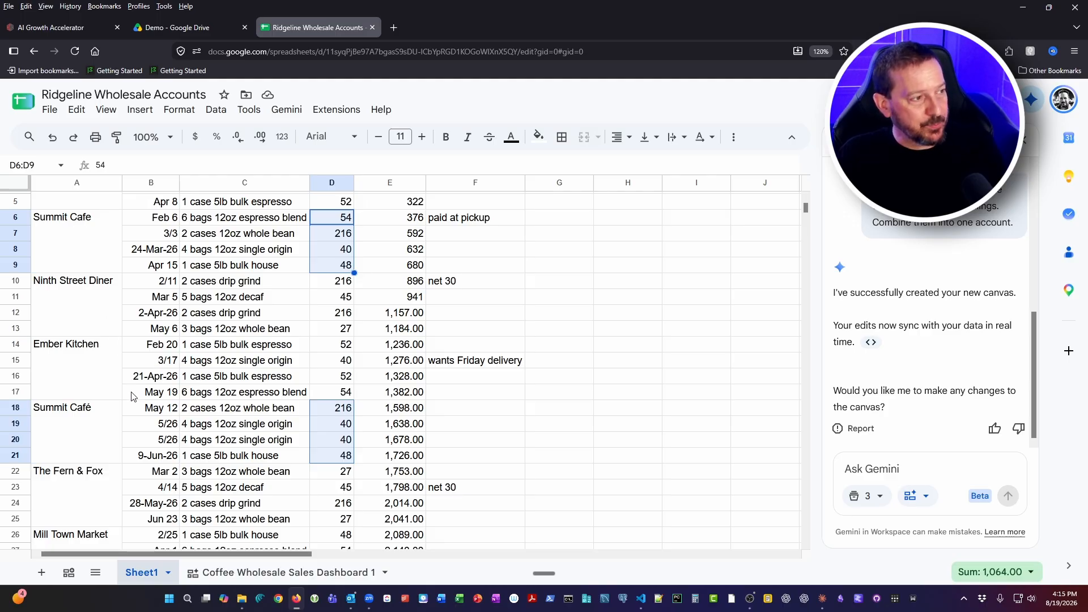
scroll(60, 436, "up", 2)
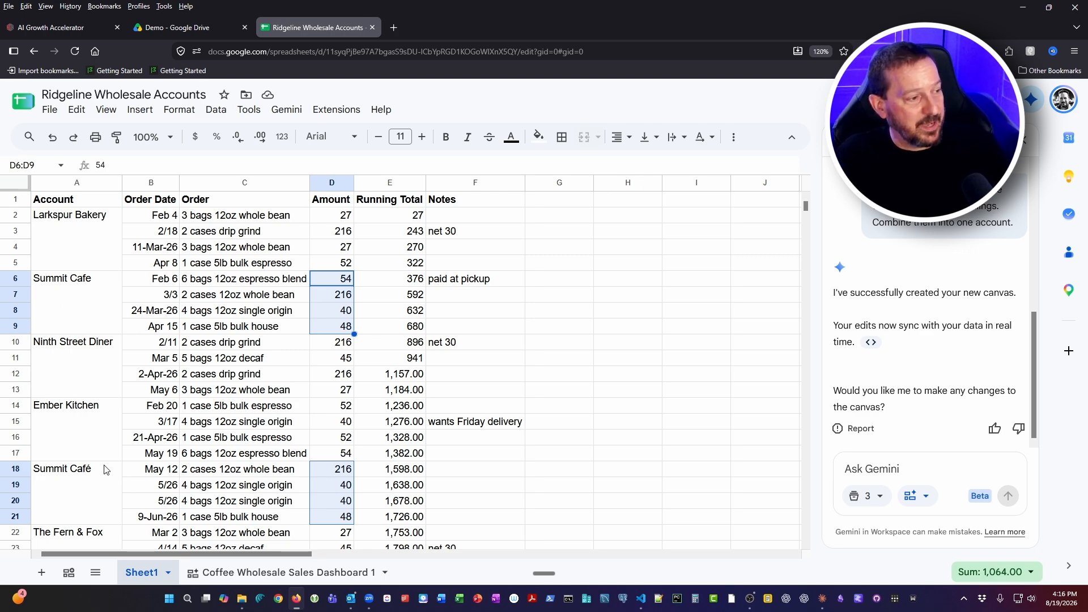
scroll(93, 494, "down", 5)
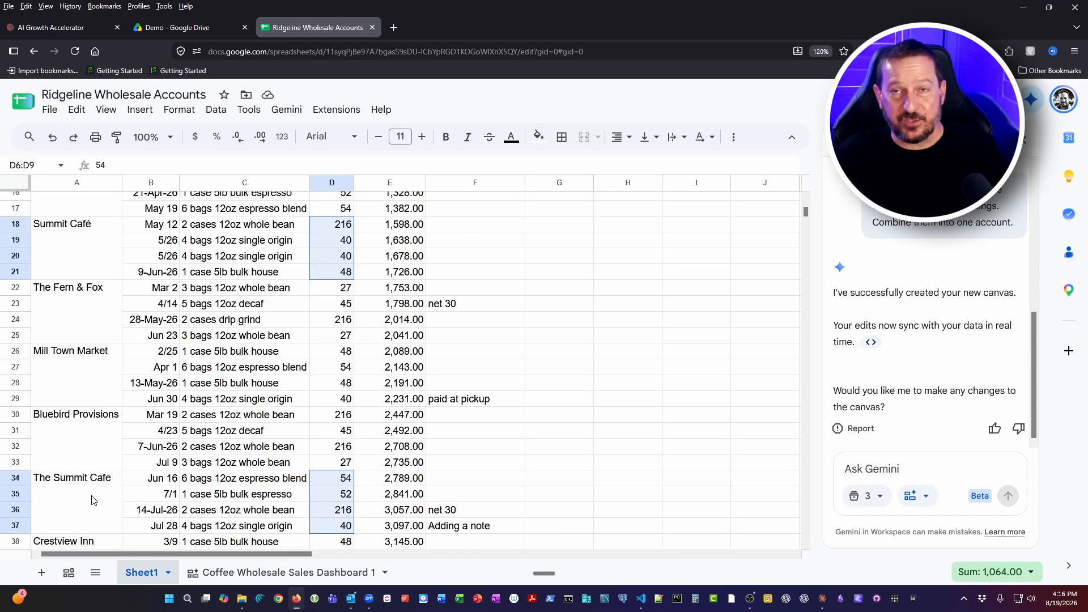
scroll(85, 507, "down", 2)
Return to the dashboard and review the Wholesale Order Registry for merged Summit Cafe orders and The NEw Bakery's order date
left_click(287, 574)
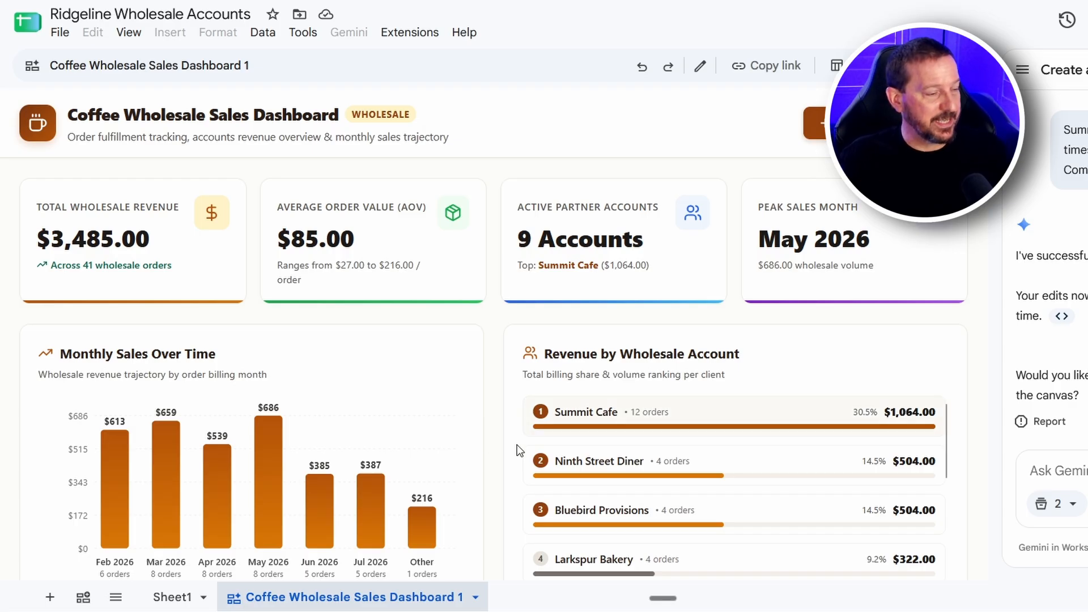
scroll(443, 466, "down", 3)
scroll(386, 545, "down", 20)
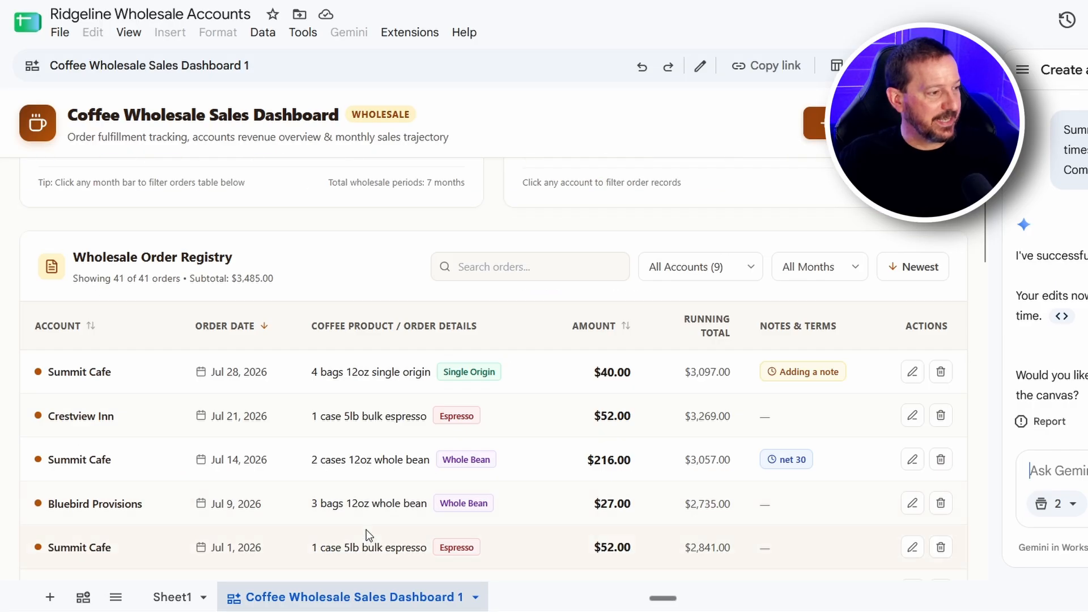
scroll(217, 502, "down", 2)
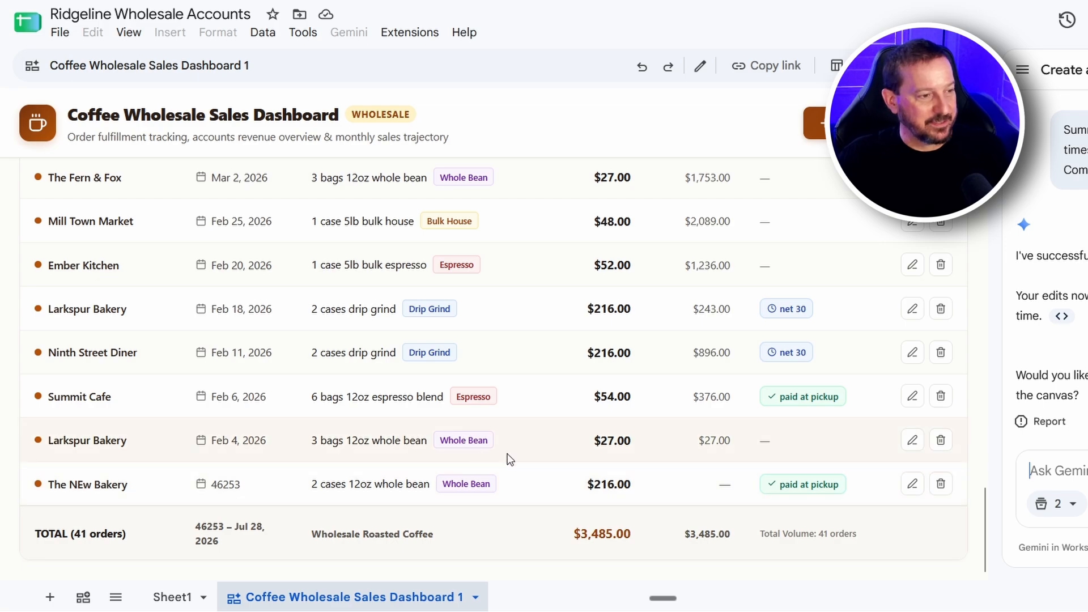
scroll(505, 456, "up", 12)
scroll(505, 456, "down", 15)
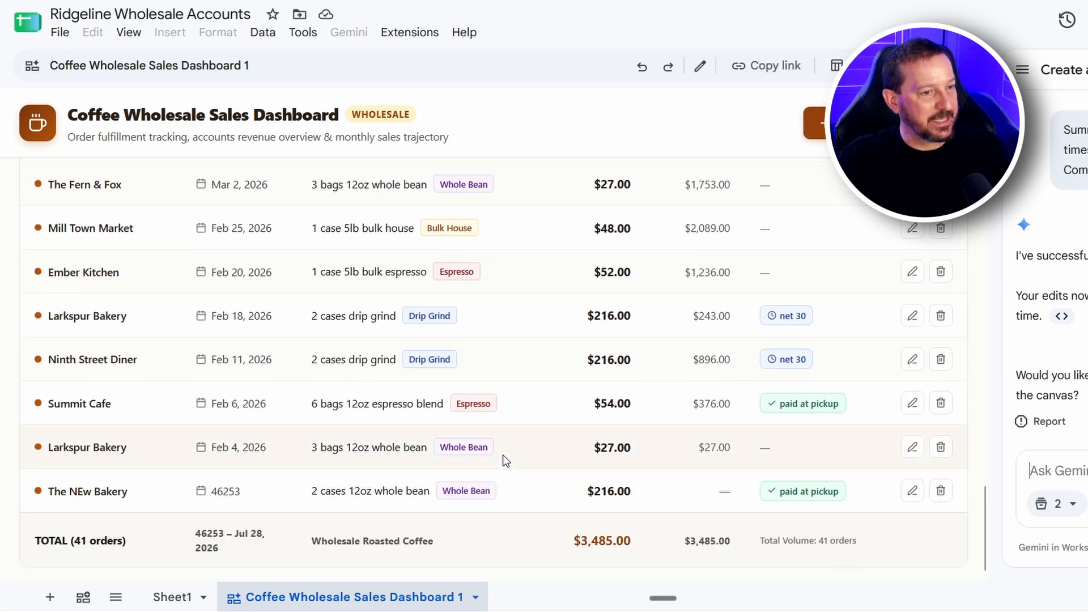
scroll(505, 476, "up", 20)
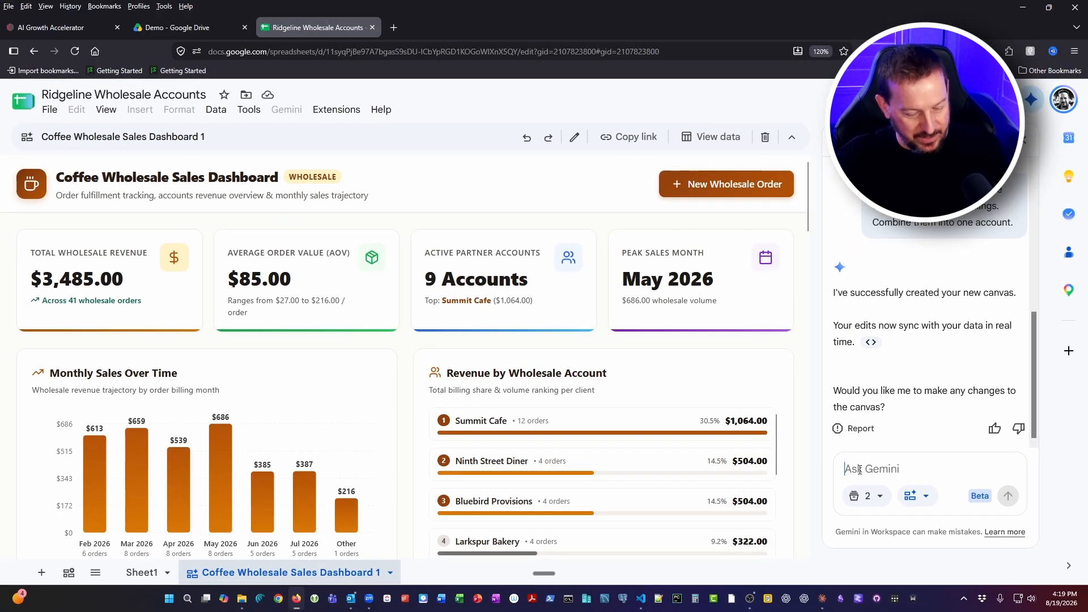
Ask Gemini: "You wrote the dates back as serial numbers instead of readable dates. Can you fix those?"
left_click(860, 469)
key("ctrl+v")
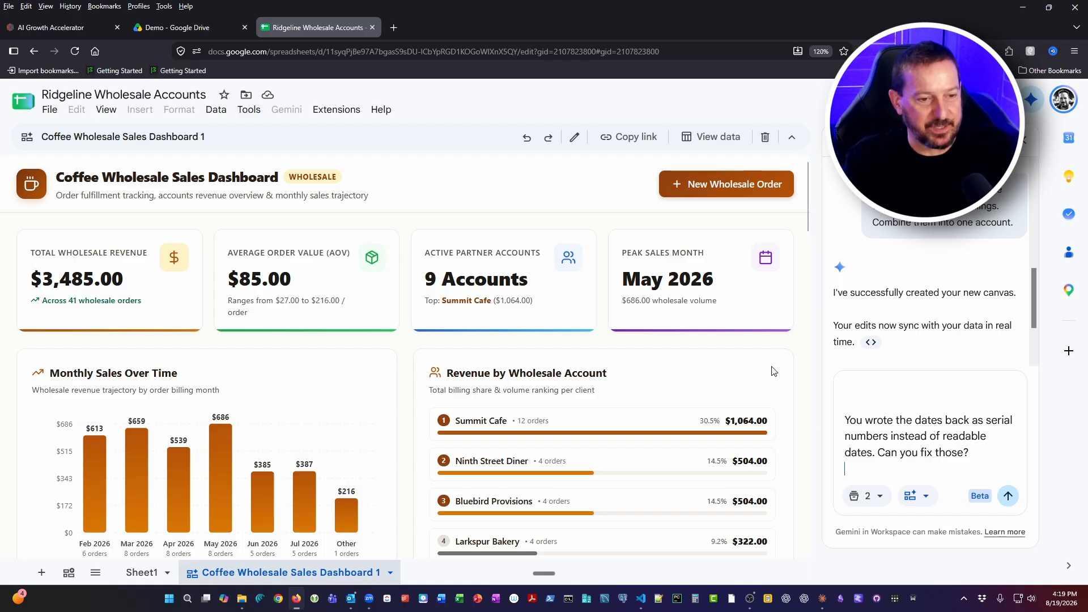
left_click(1011, 499)
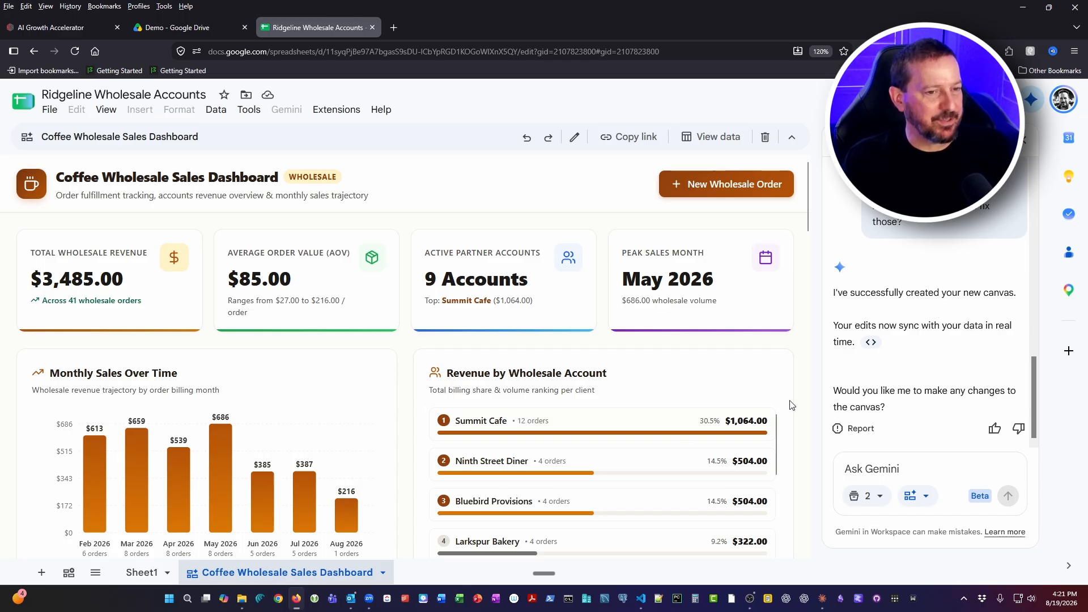
Check the date fix in the dashboard's monthly chart and order registry, comparing The NEw Bakery's order date with its Sheet1 row
scroll(790, 414, "down", 1)
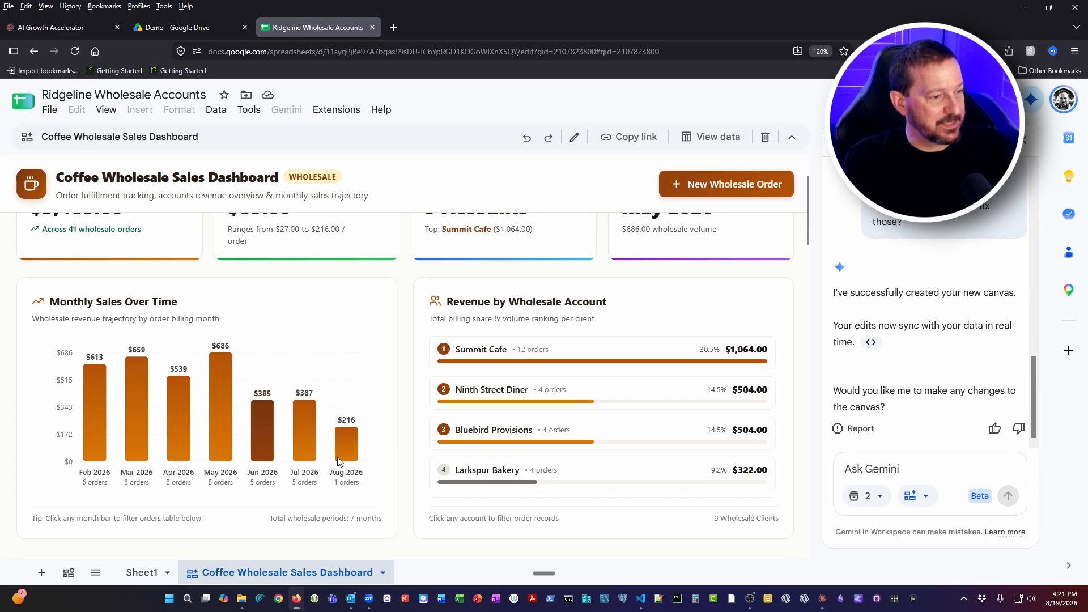
scroll(376, 507, "down", 4)
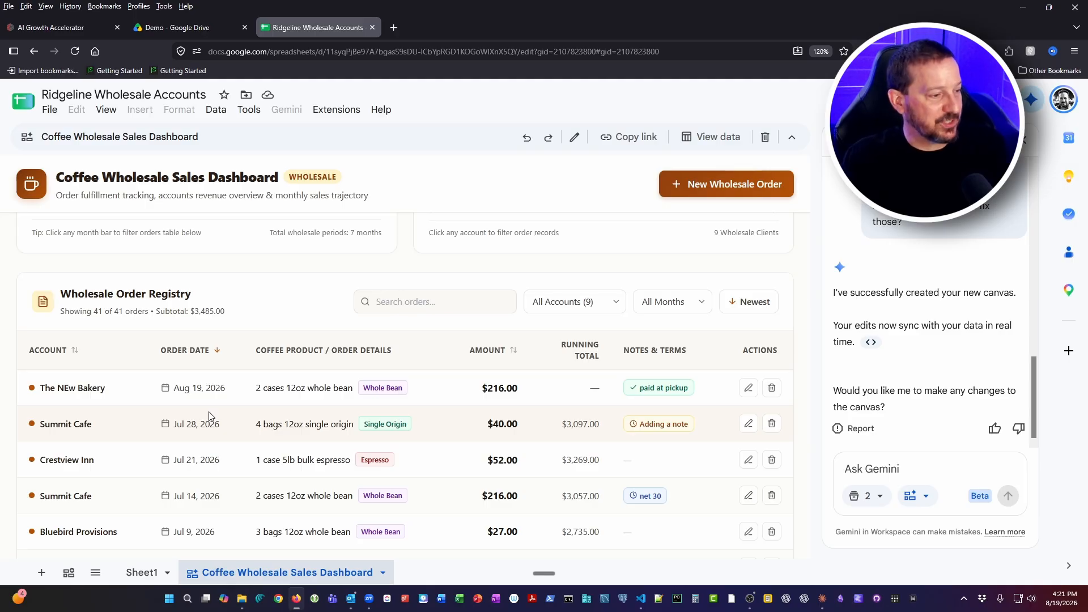
left_click(141, 573)
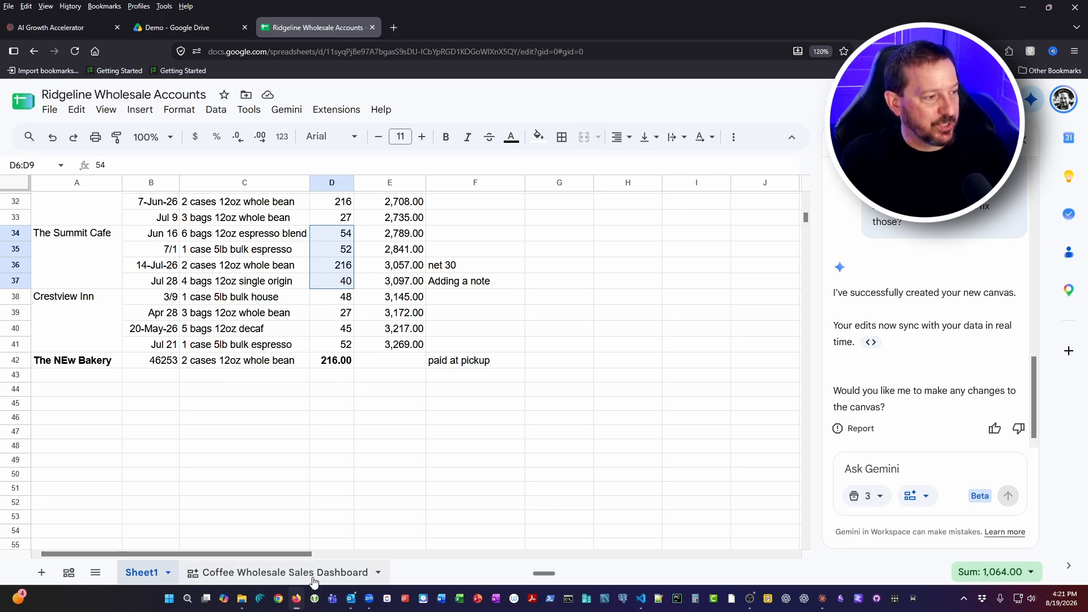
left_click(273, 572)
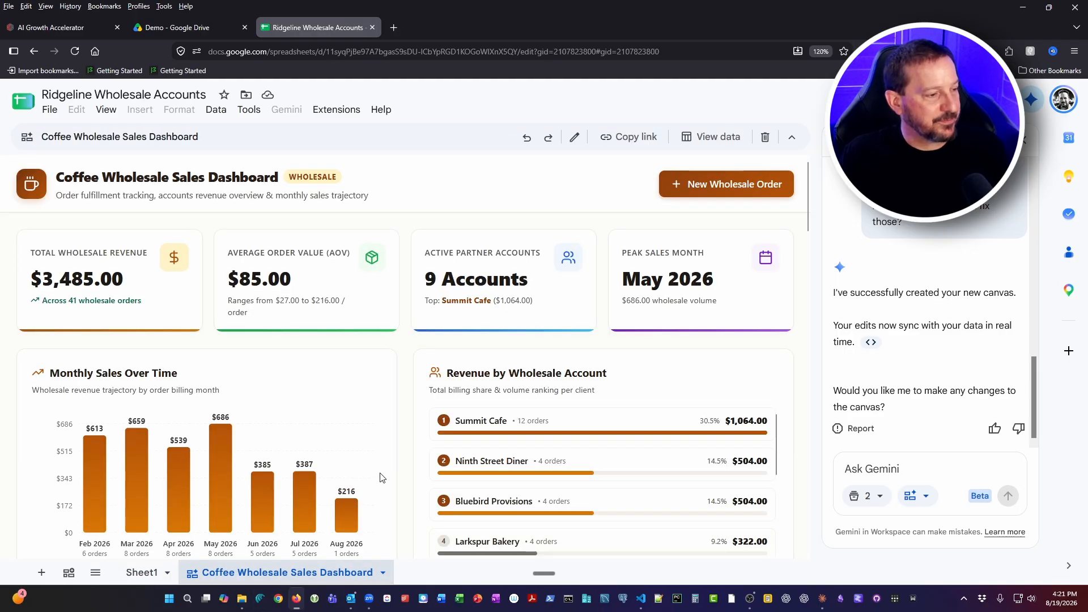
scroll(379, 479, "down", 2)
scroll(379, 483, "up", 2)
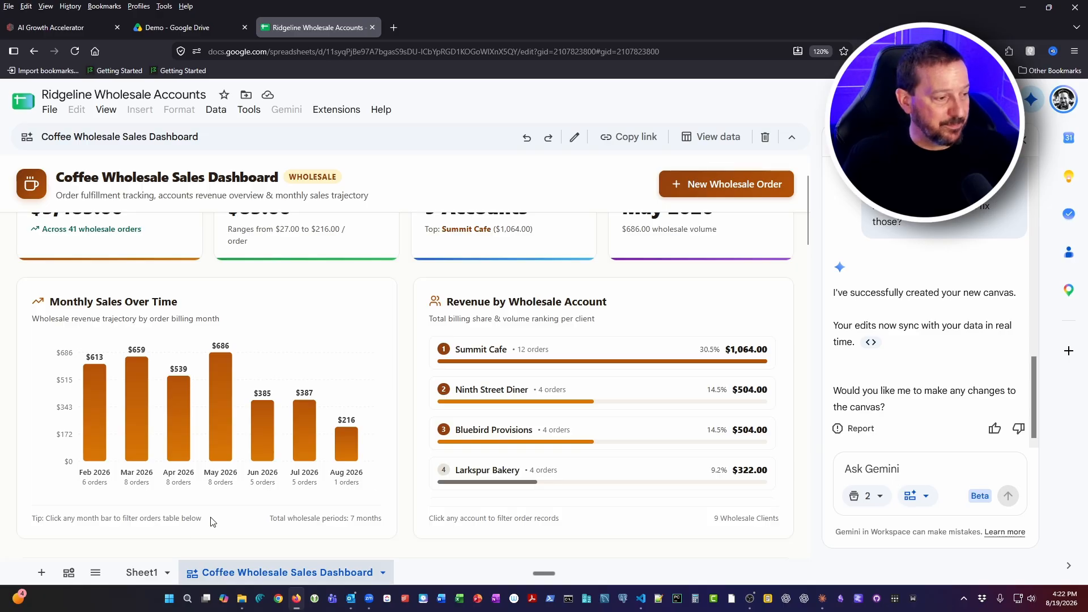
left_click(146, 574)
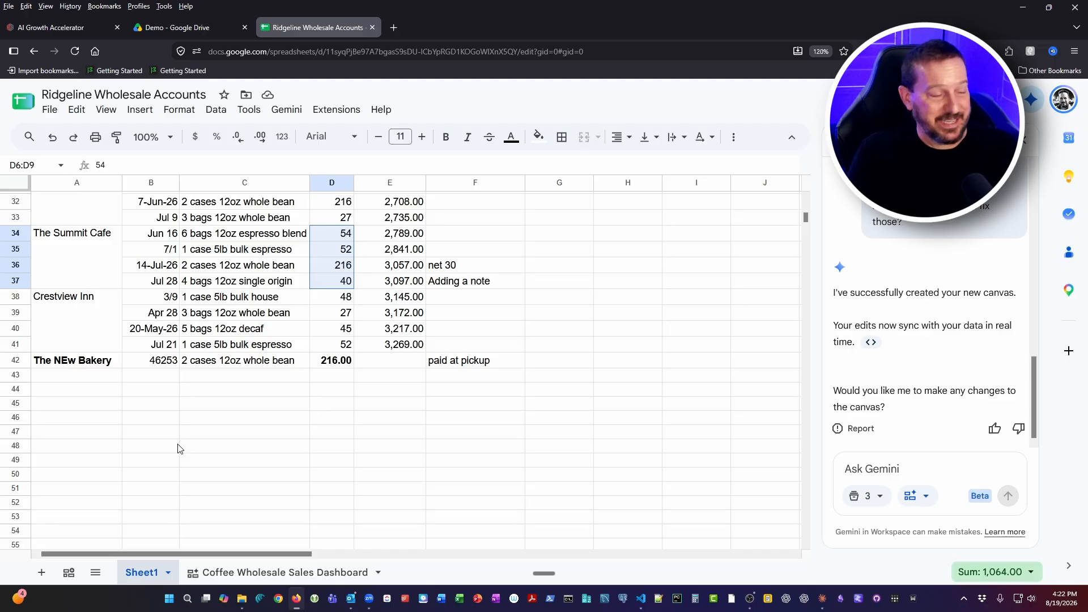
left_click(311, 573)
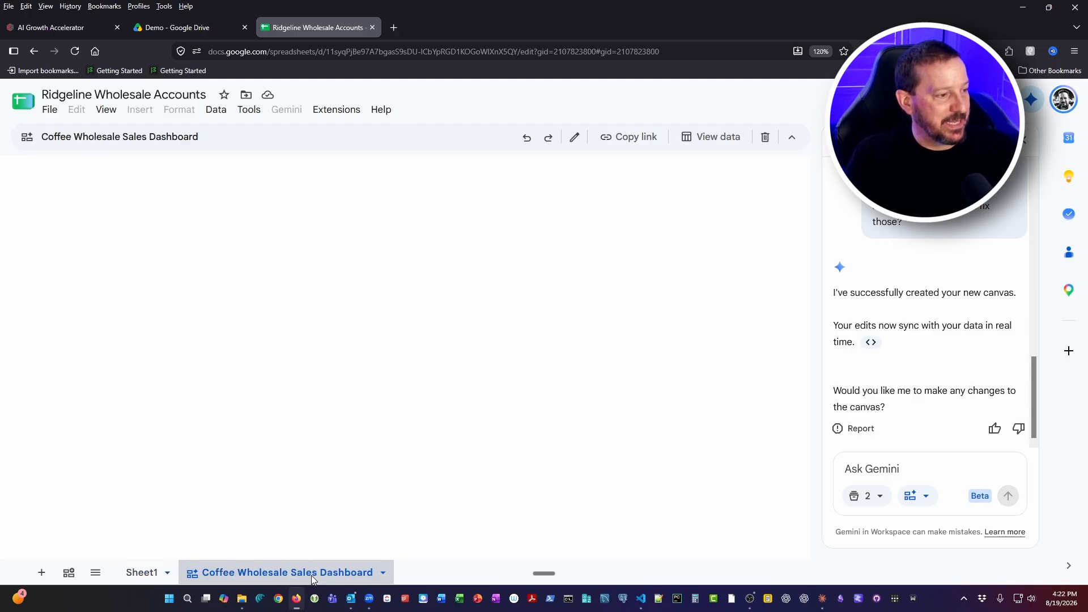
scroll(293, 511, "down", 3)
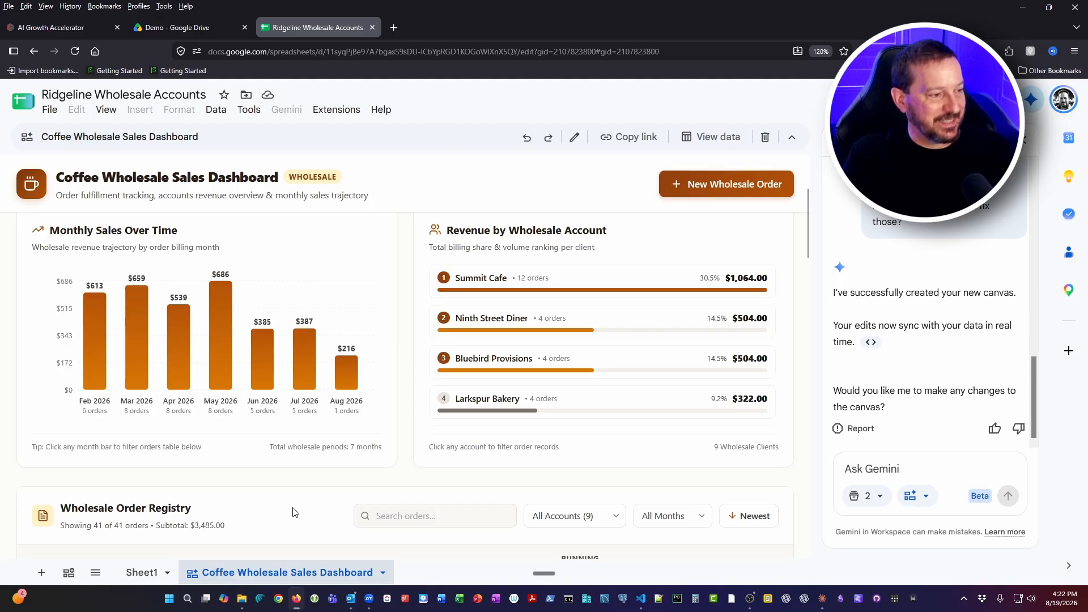
scroll(293, 511, "down", 3)
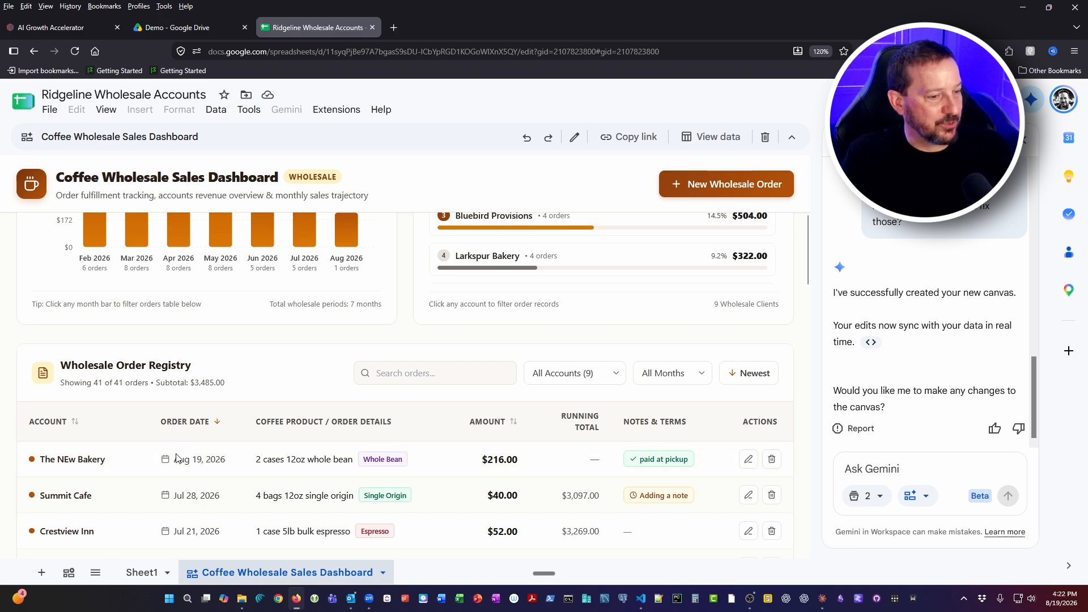
scroll(397, 365, "up", 3)
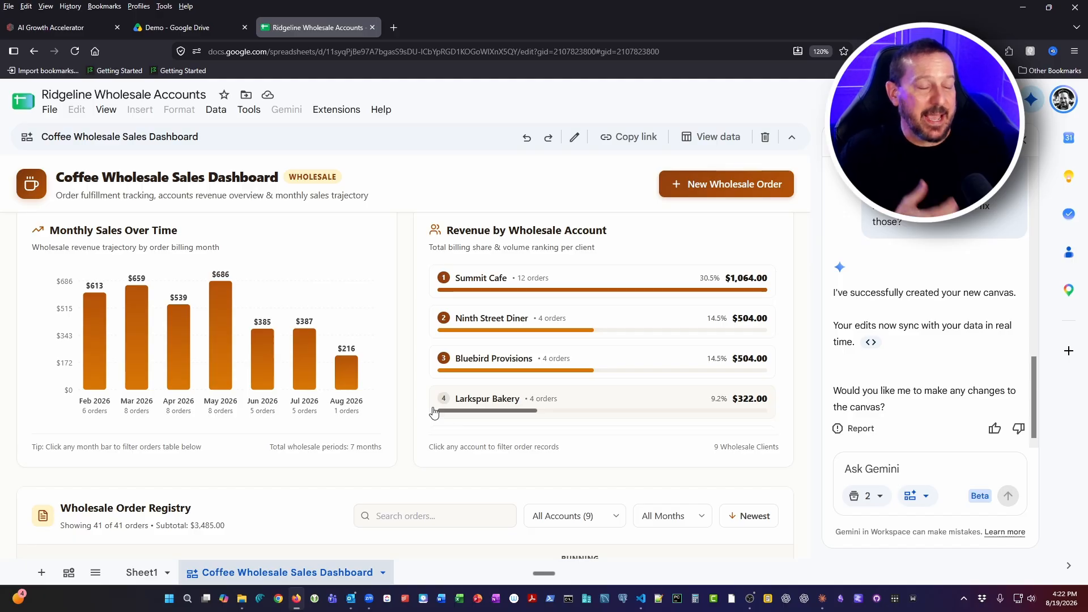
Ask Gemini: "Please clean up the data Sheet1."
left_click(641, 598)
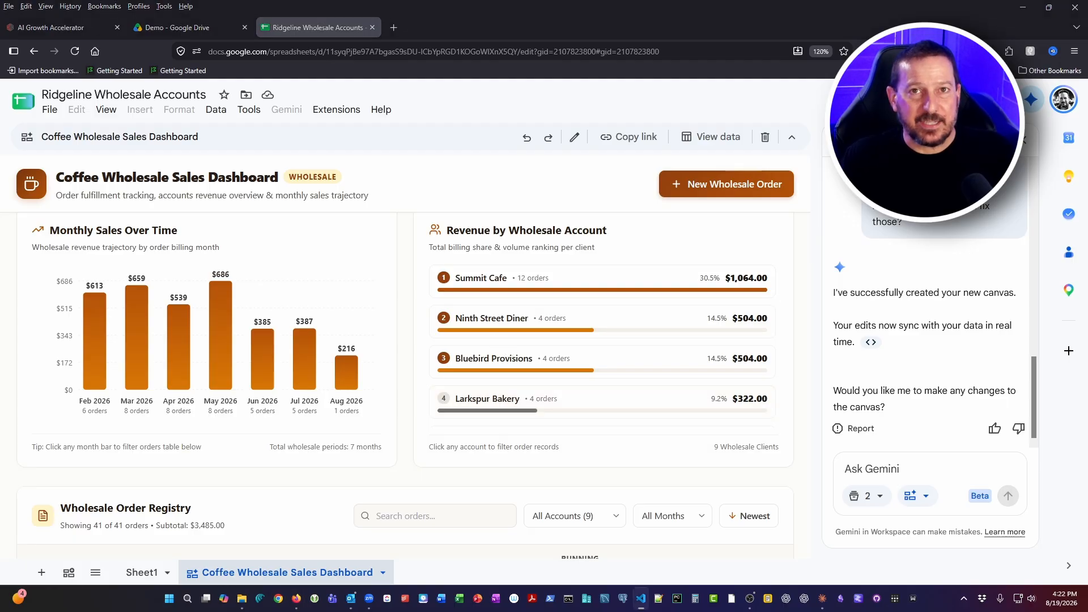
left_click(906, 462)
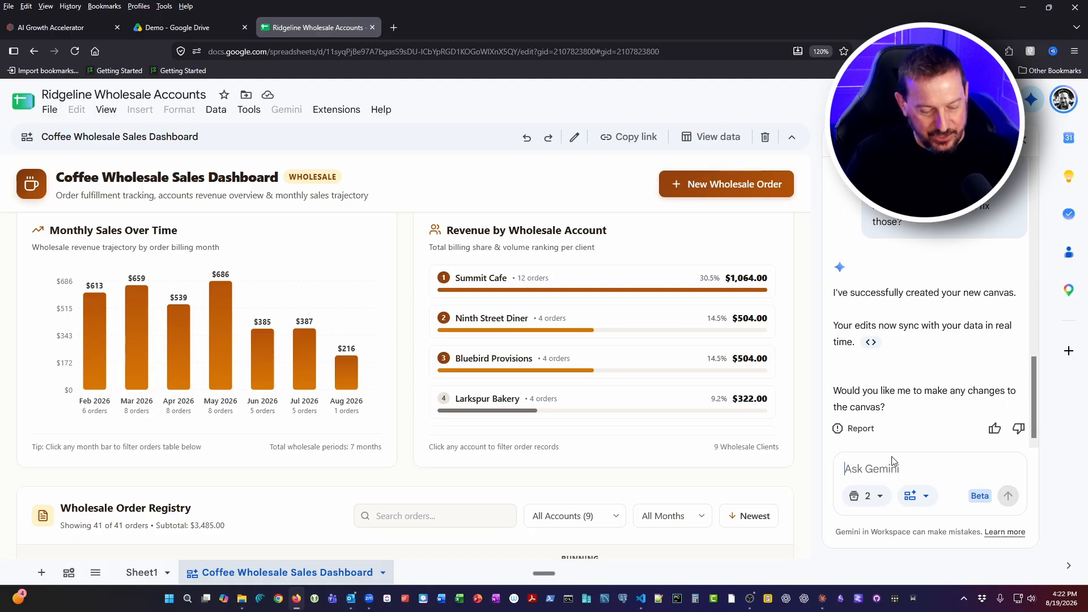
type("Clean")
key("BackSpace")
key("BackSpace")
key("BackSpace")
key("BackSpace")
key("BackSpace")
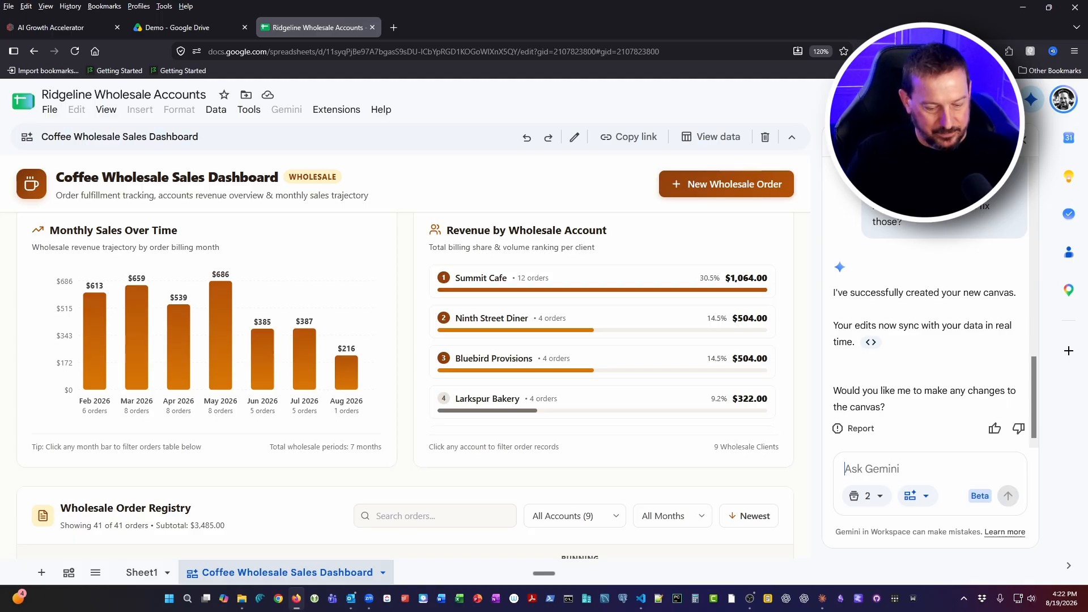
type("PLease clean")
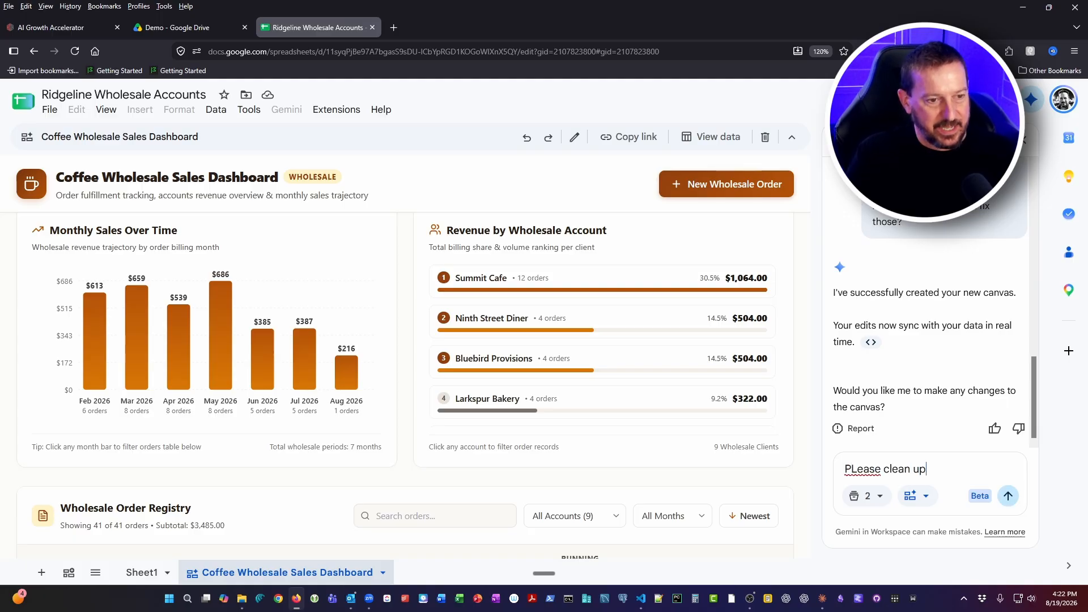
type(" up")
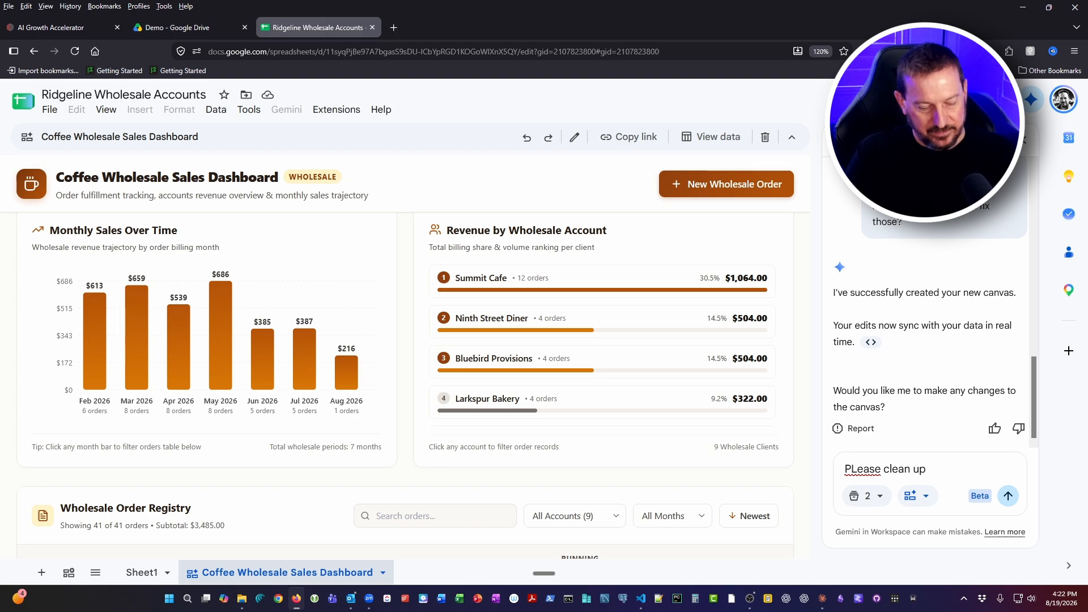
type(" the data")
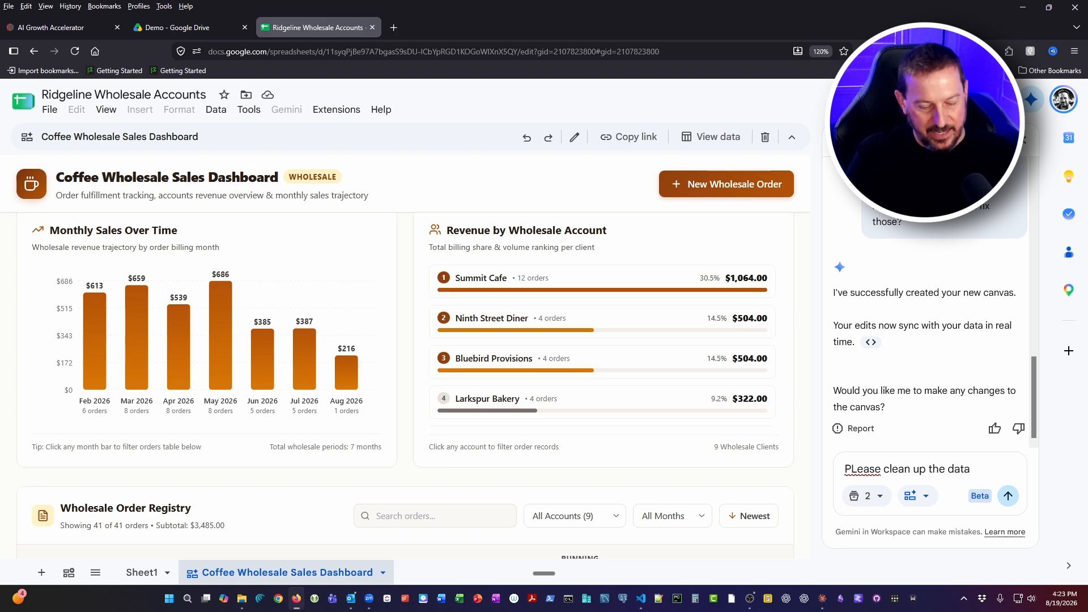
type(" Sheet1")
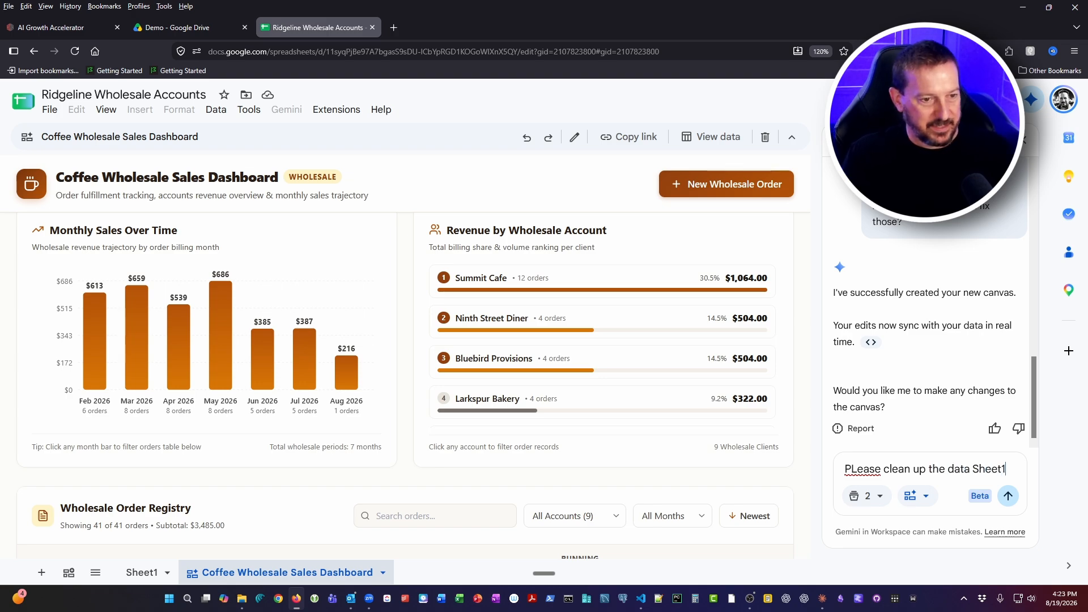
left_click(858, 469)
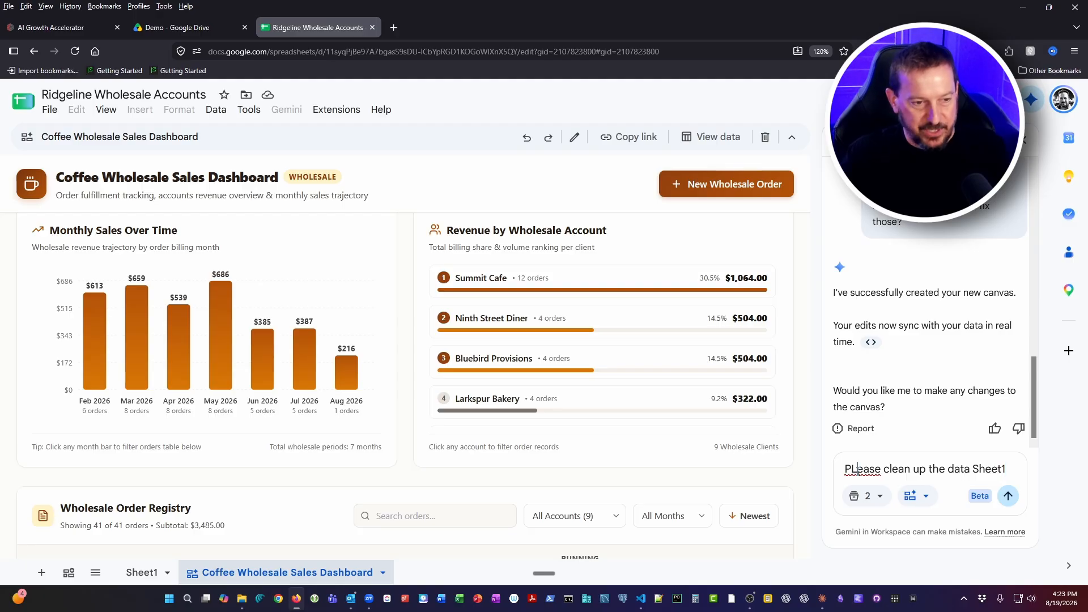
key("BackSpace")
type("l")
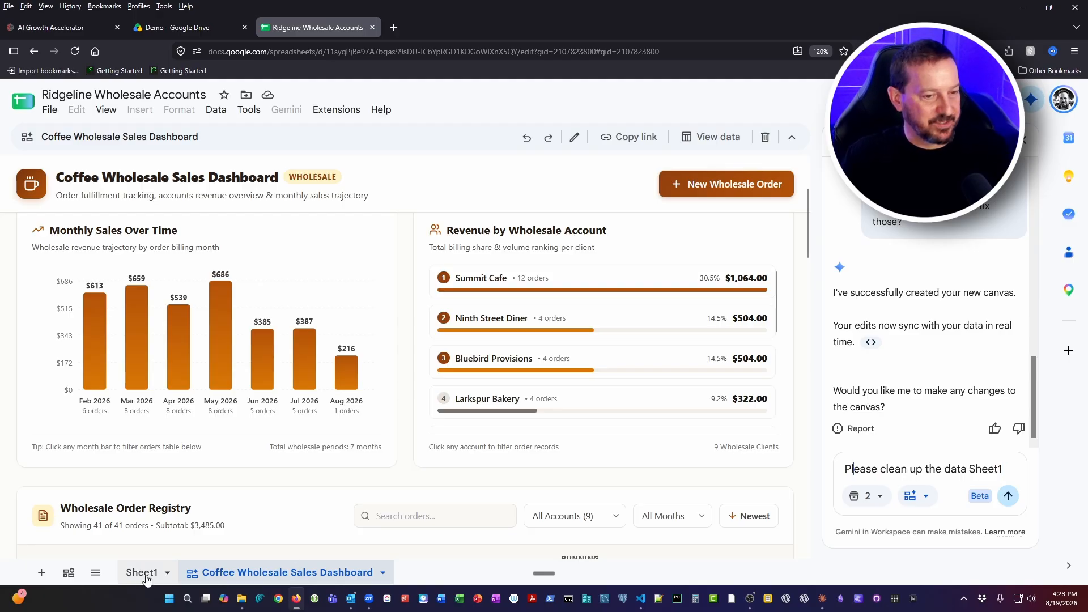
left_click(1003, 470)
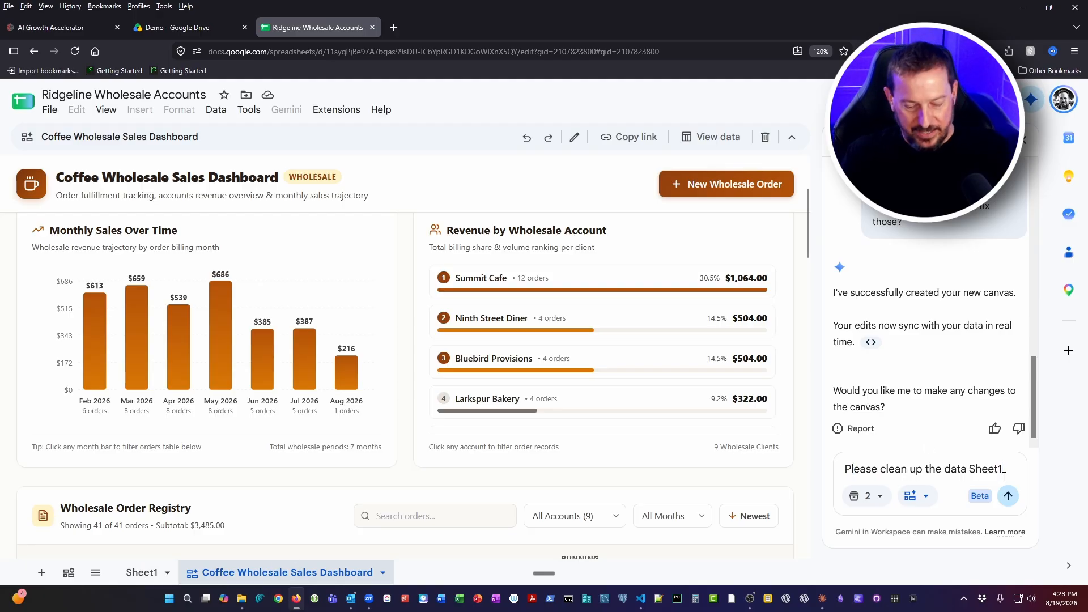
left_click(1008, 496)
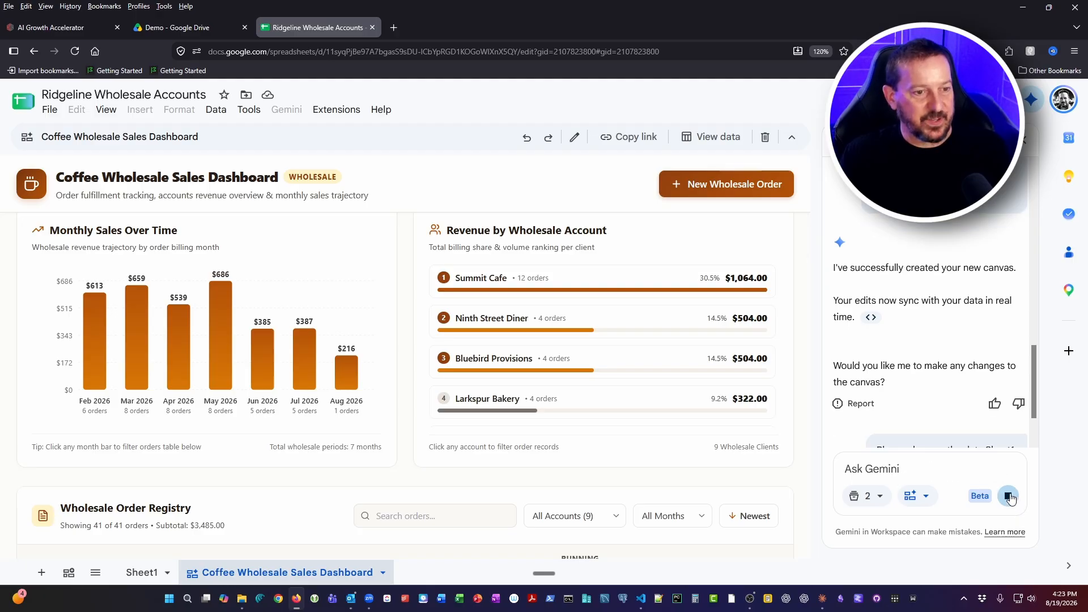
Inspect the mixed date formats and repeated 5/26 Summit Café orders in Sheet1, selecting the order date in B19
left_click(139, 573)
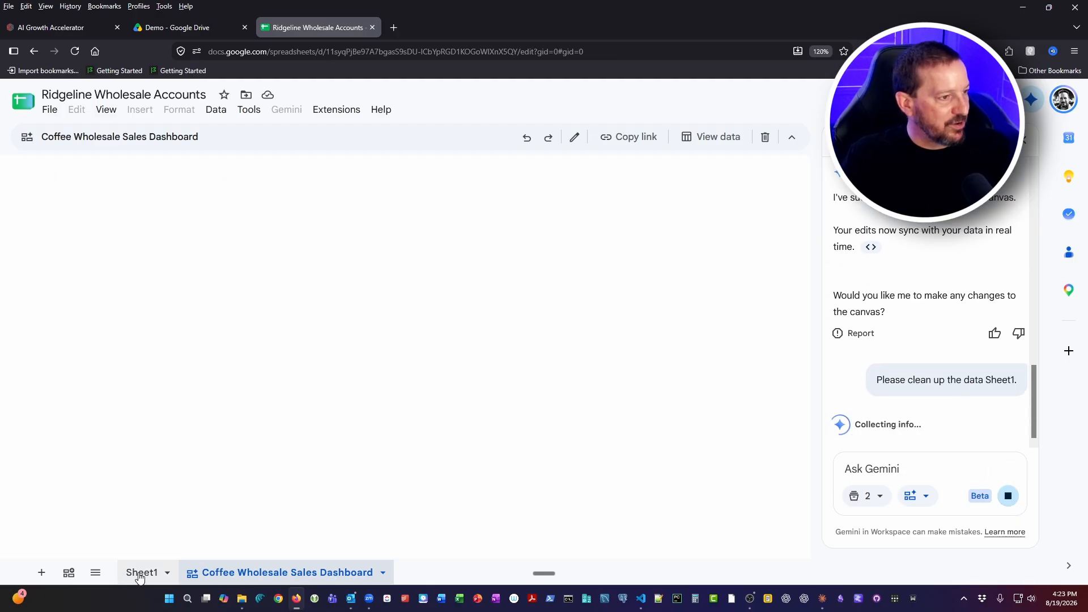
scroll(219, 456, "up", 10)
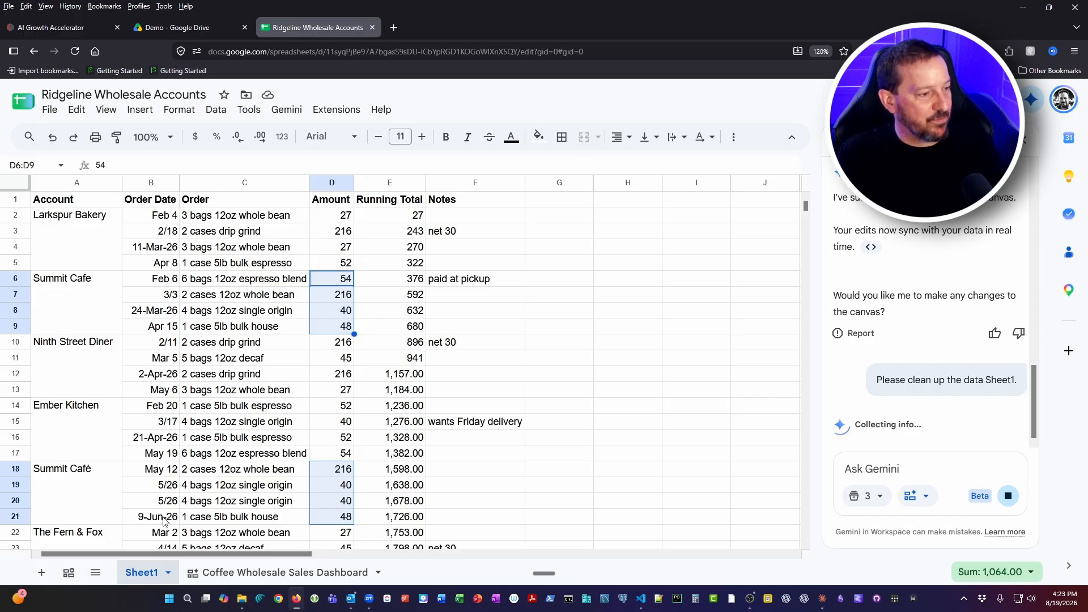
scroll(304, 473, "down", 2)
left_click(195, 430)
left_click(149, 427)
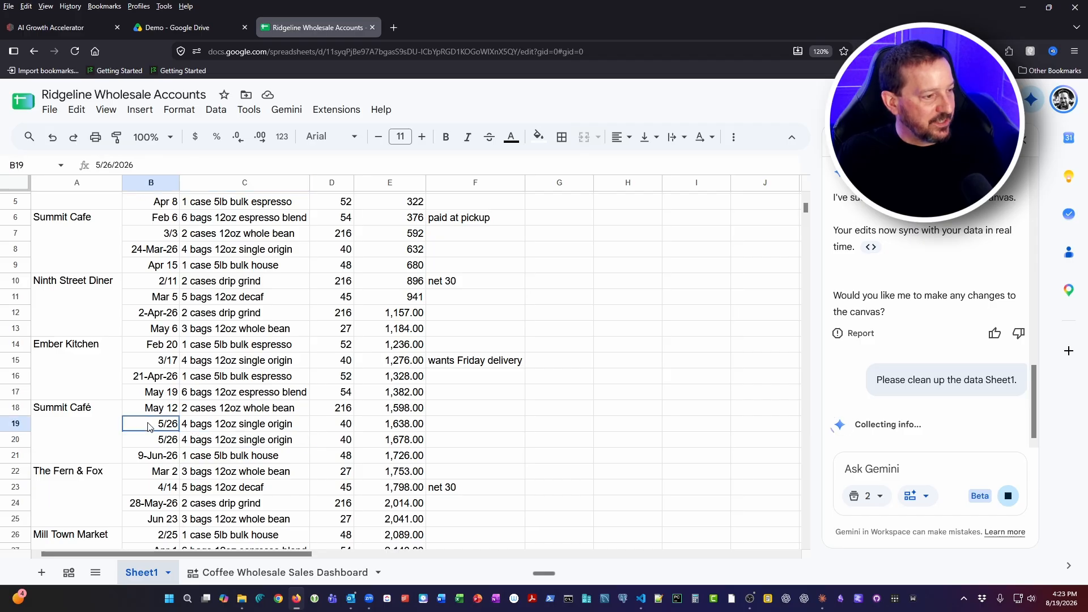
Examine the repeated 5/26 Summit Café orders in B19:E20 and review the remaining Sheet1 rows down to The NEw Bakery
left_click_drag(148, 426, 410, 446)
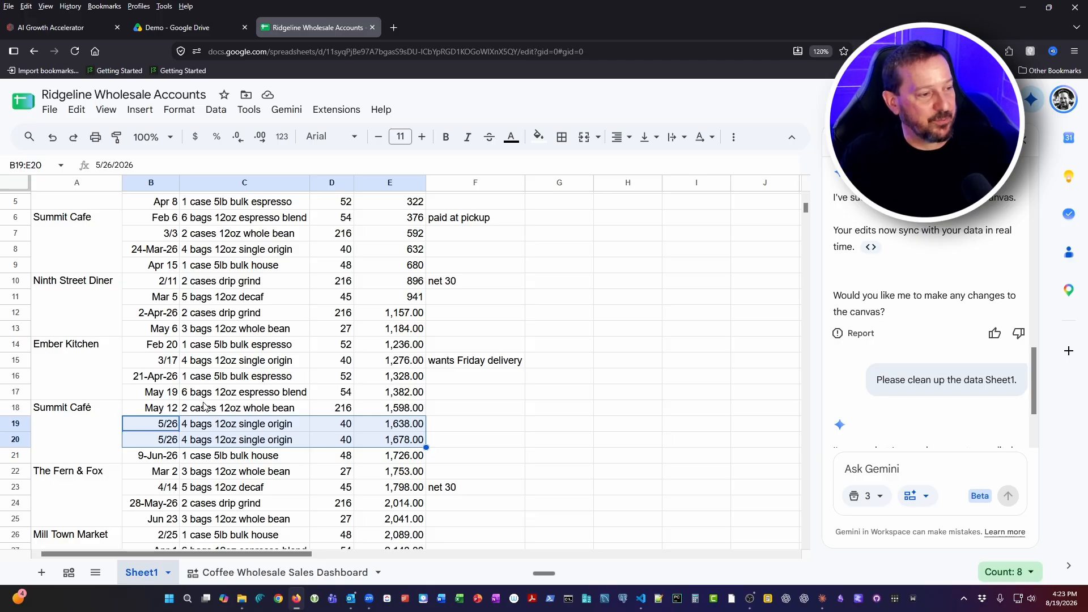
scroll(321, 482, "down", 1)
scroll(321, 484, "down", 1)
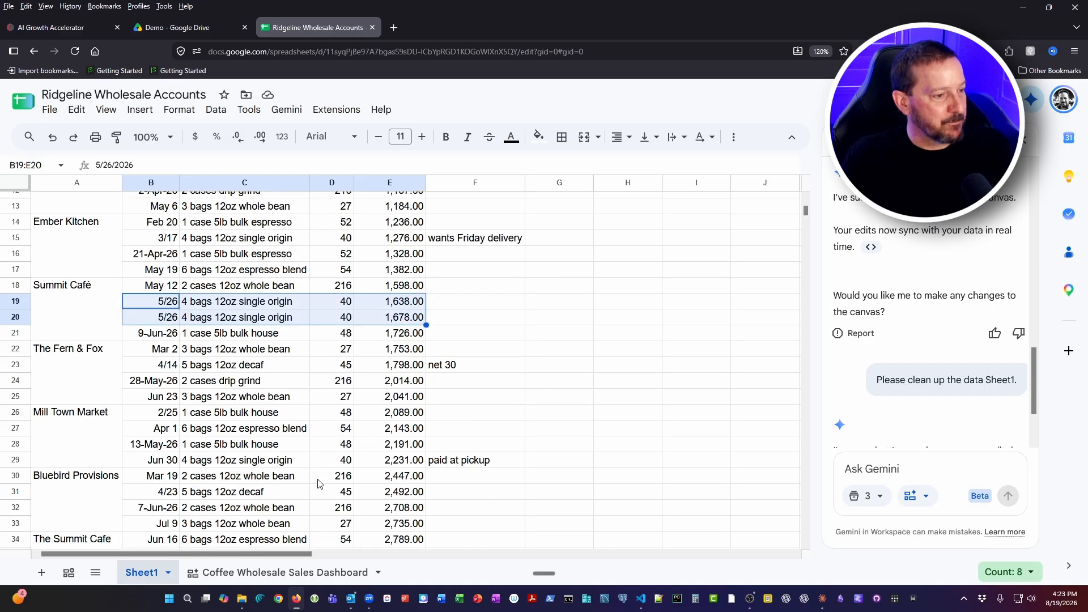
scroll(318, 483, "down", 1)
scroll(316, 481, "up", 4)
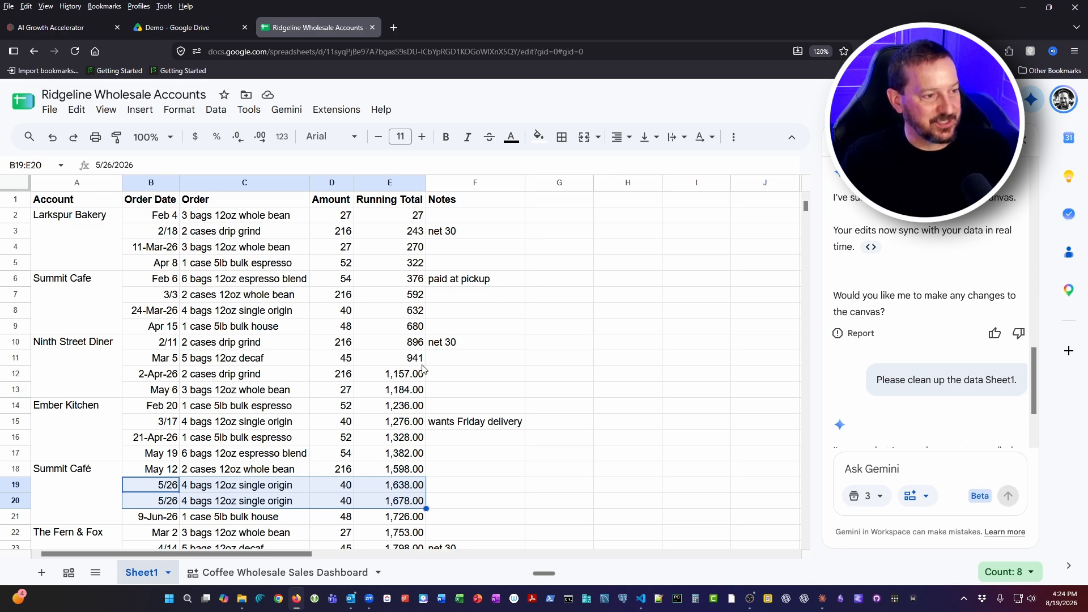
scroll(387, 363, "down", 10)
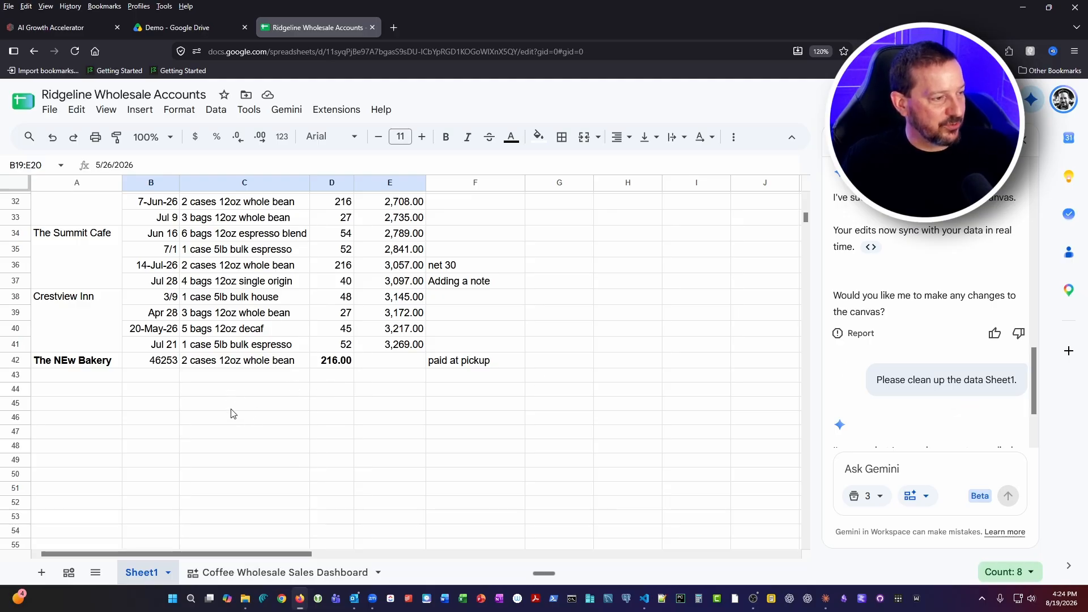
scroll(263, 441, "up", 7)
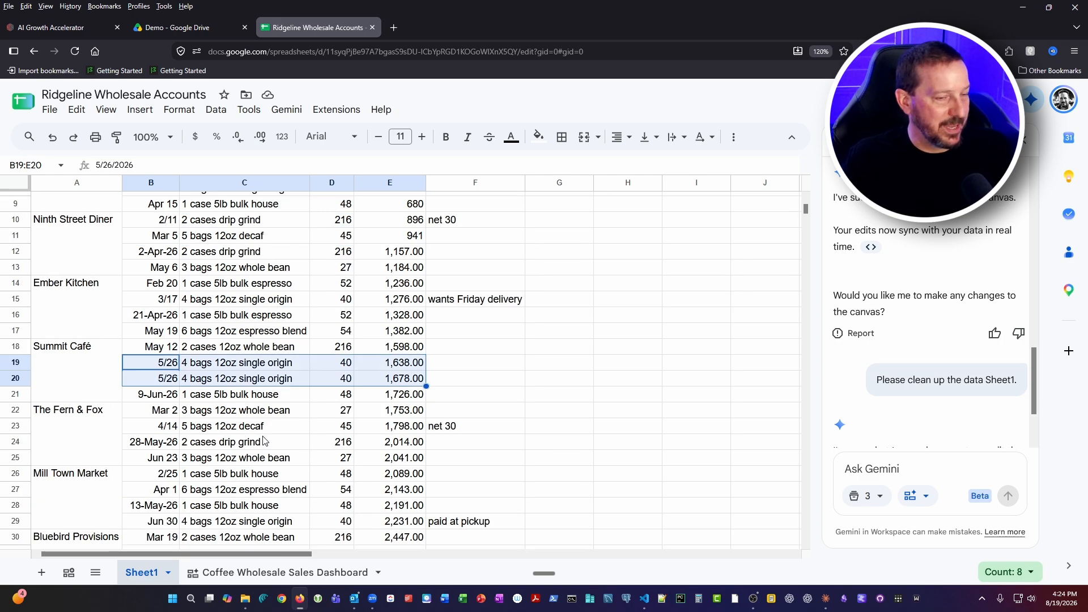
scroll(263, 441, "up", 3)
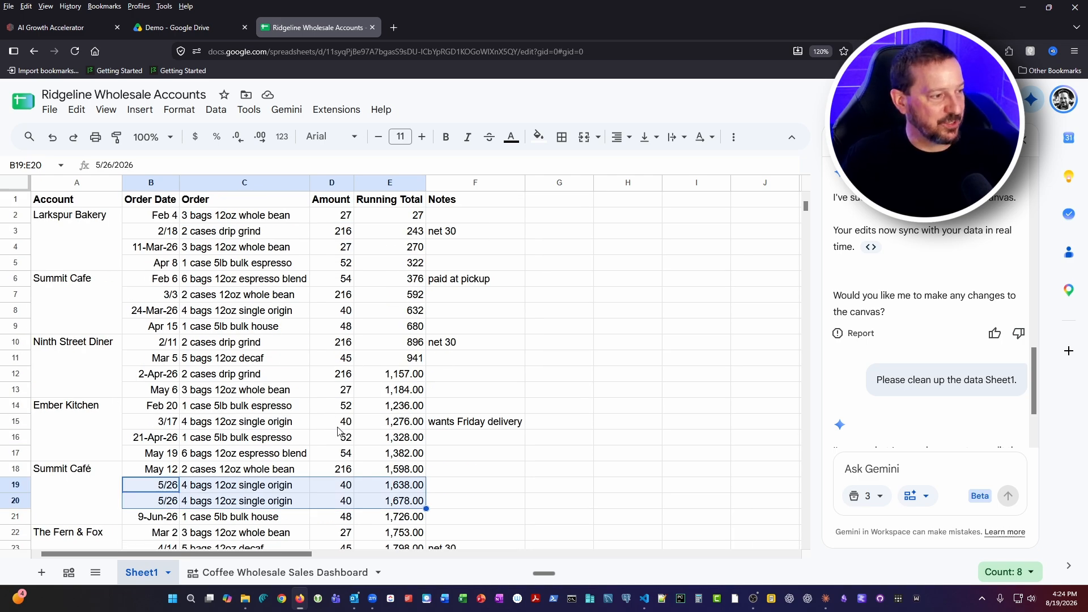
scroll(337, 431, "down", 12)
scroll(338, 432, "up", 4)
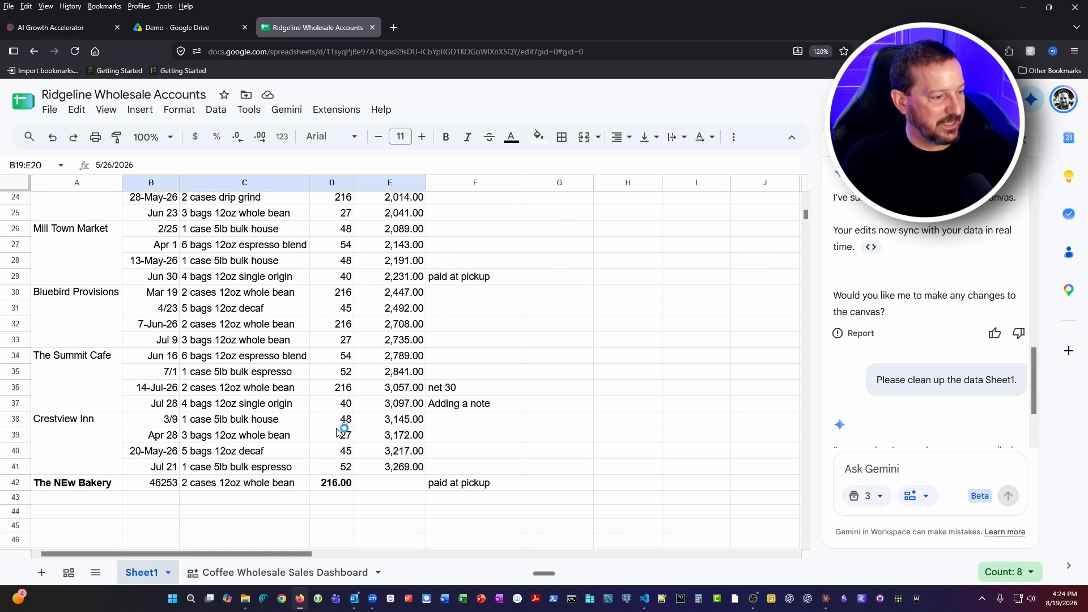
Return to the Coffee Wholesale Sales Dashboard and read Gemini's reply to the Sheet1 cleanup request
left_click(272, 574)
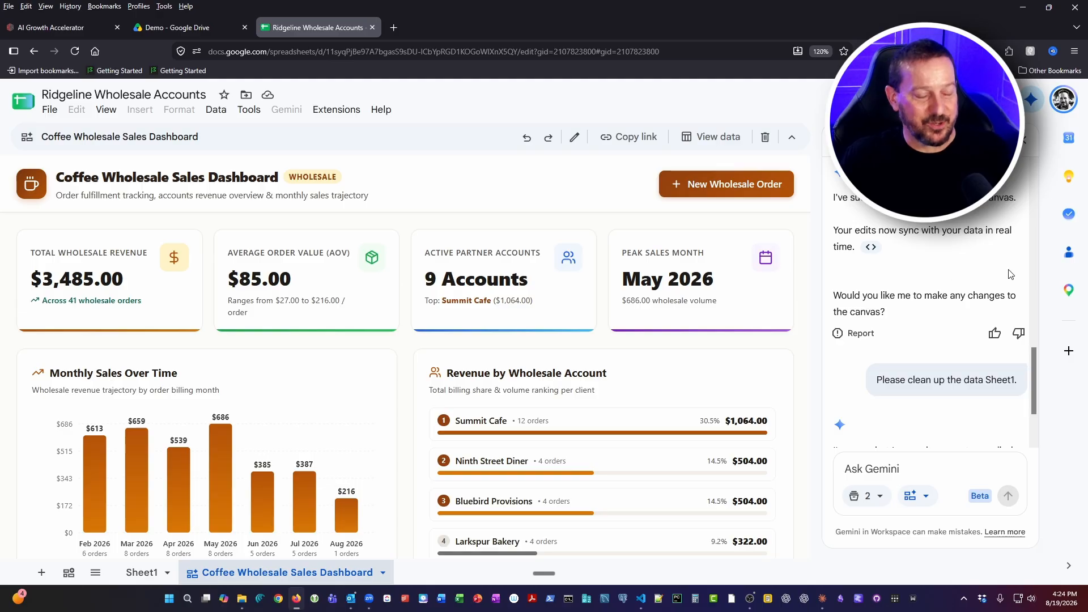
scroll(958, 346, "down", 1)
scroll(957, 346, "down", 2)
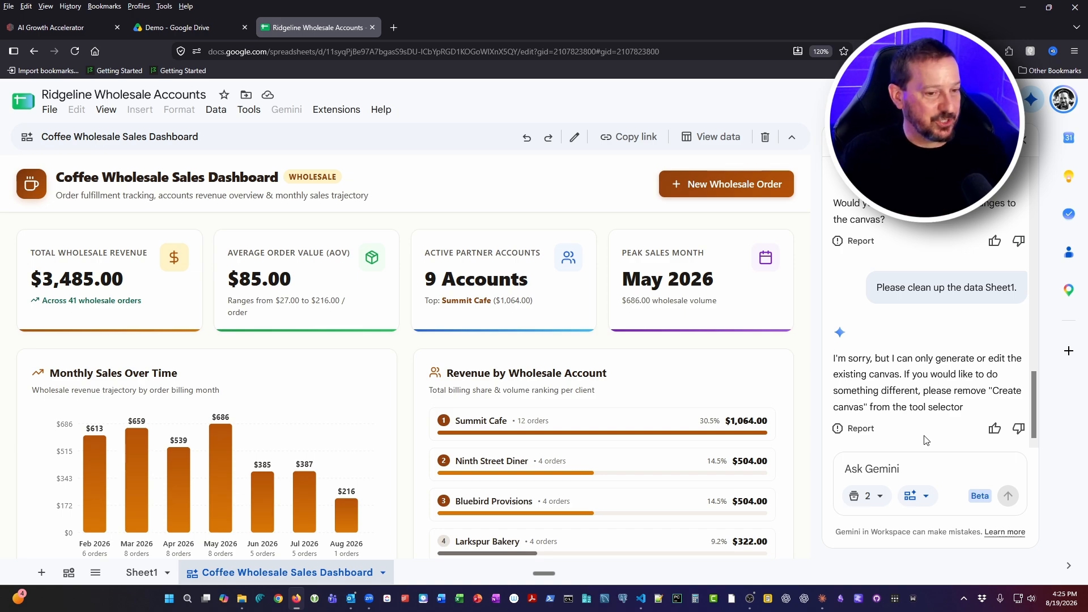
left_click(883, 469)
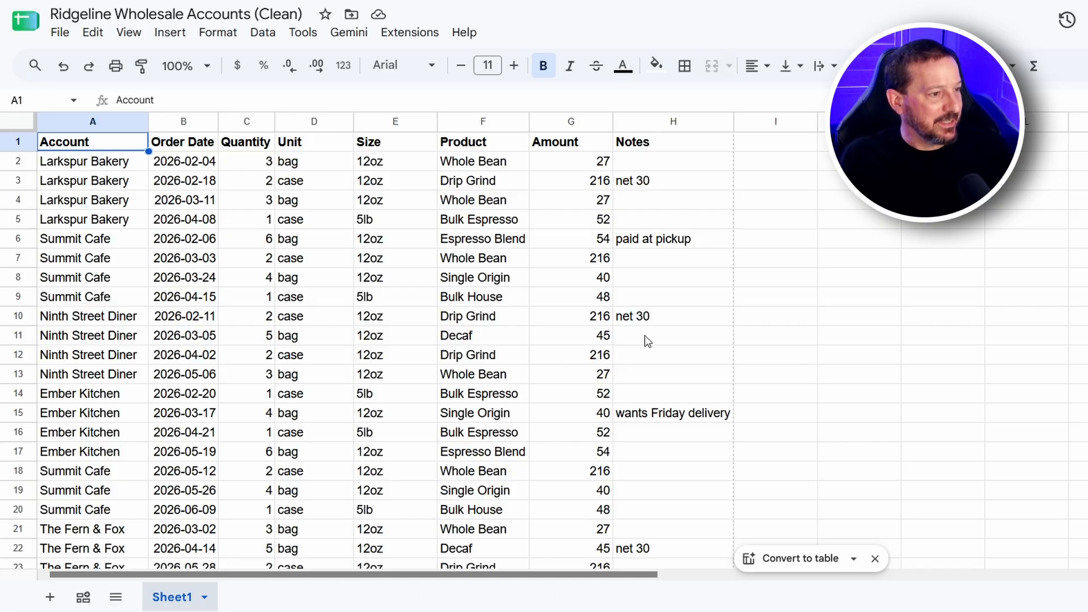
In Ridgeline Wholesale Accounts (Clean), ask Gemini for a wholesale coffee roasting dashboard with total revenue, revenue by account, monthly sales and a date-sortable, account-filterable order list
scroll(369, 448, "down", 9)
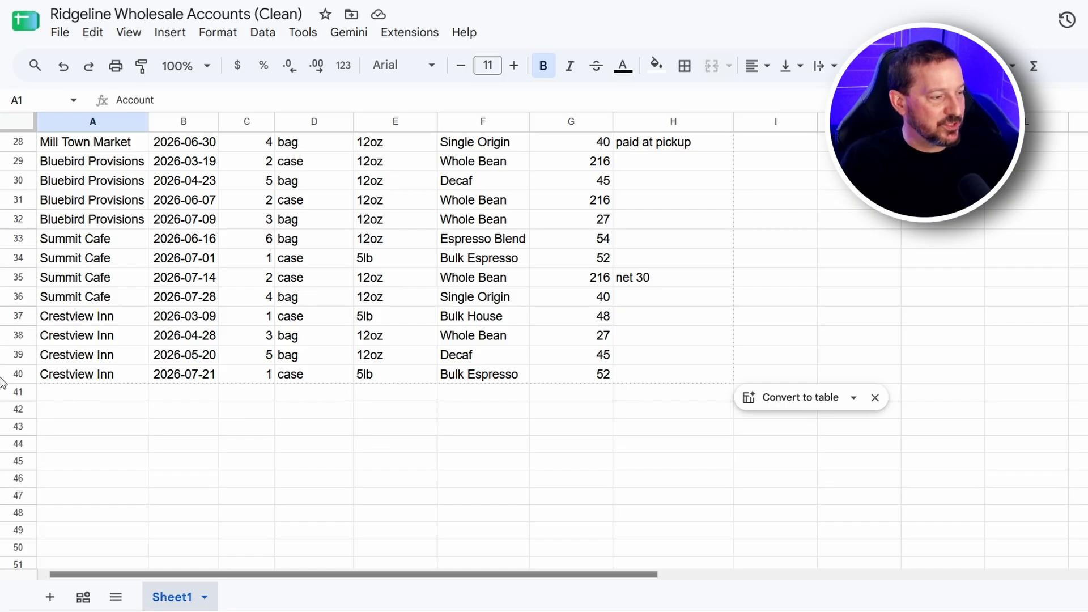
scroll(470, 393, "up", 9)
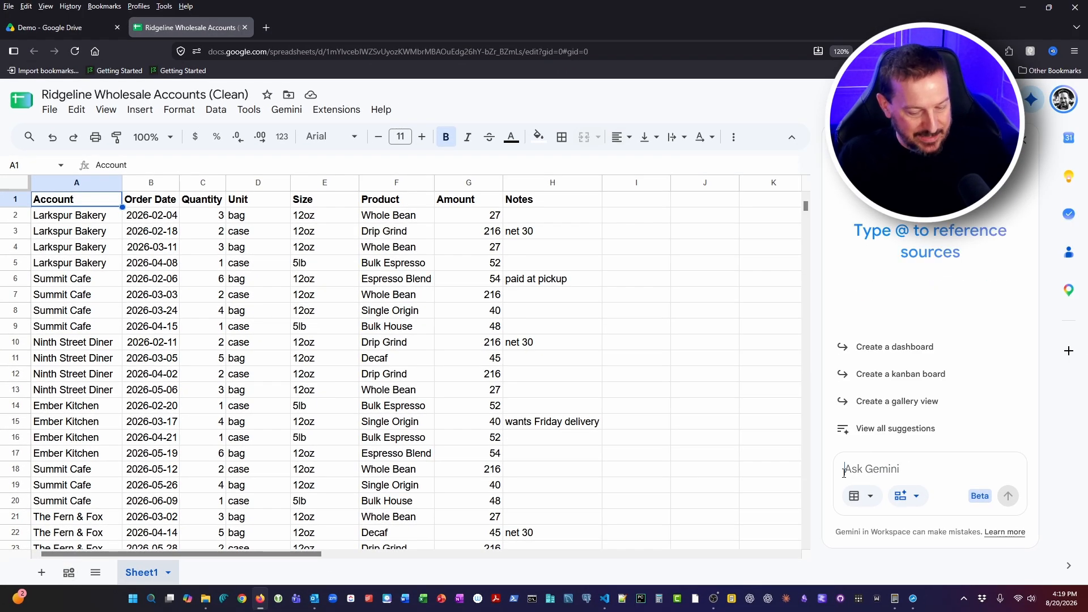
left_click(844, 473)
key("ctrl+v")
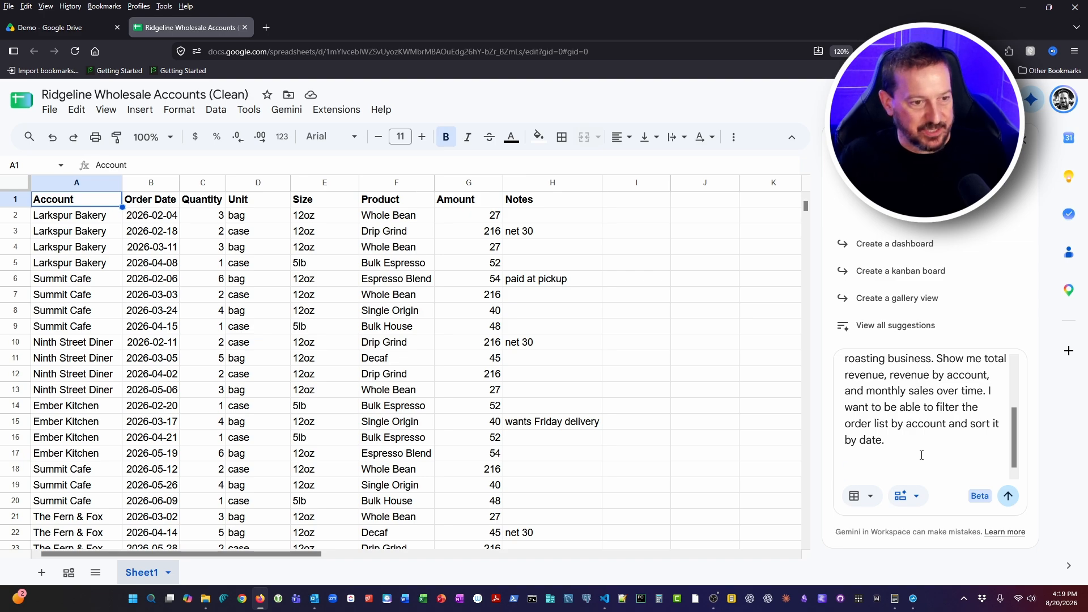
key("shift+Return")
key("BackSpace")
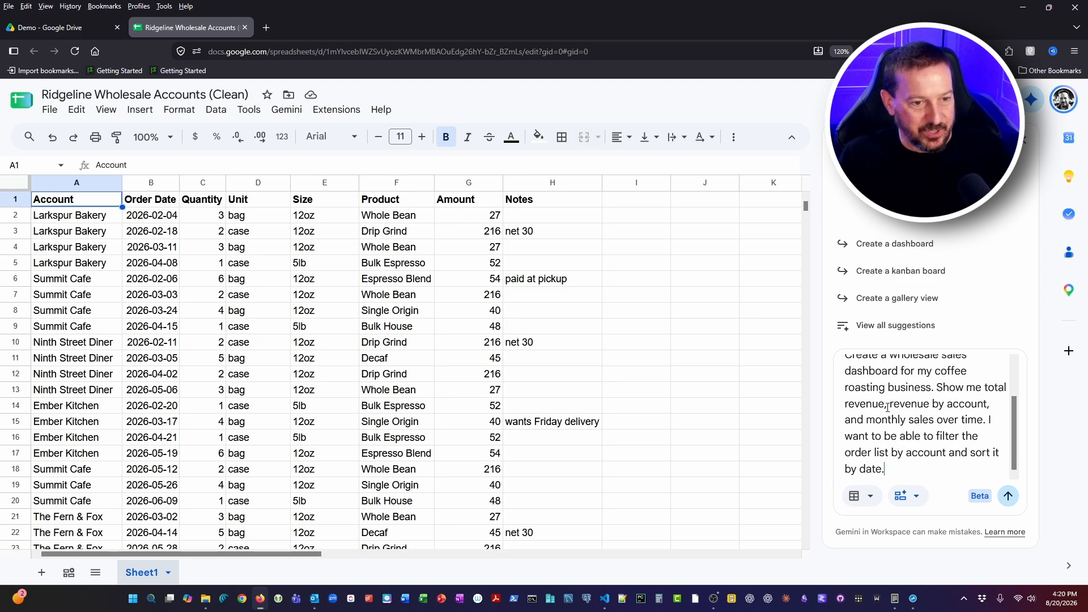
left_click(1008, 496)
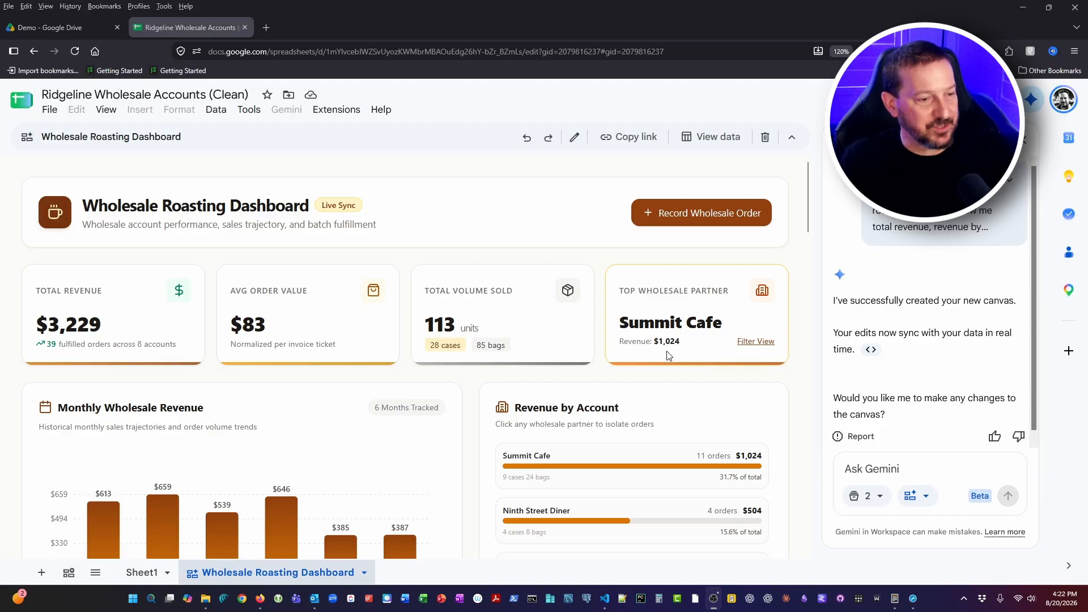
Review the new Wholesale Roasting Dashboard's monthly revenue chart, revenue by account and wholesale orders log
scroll(784, 394, "down", 3)
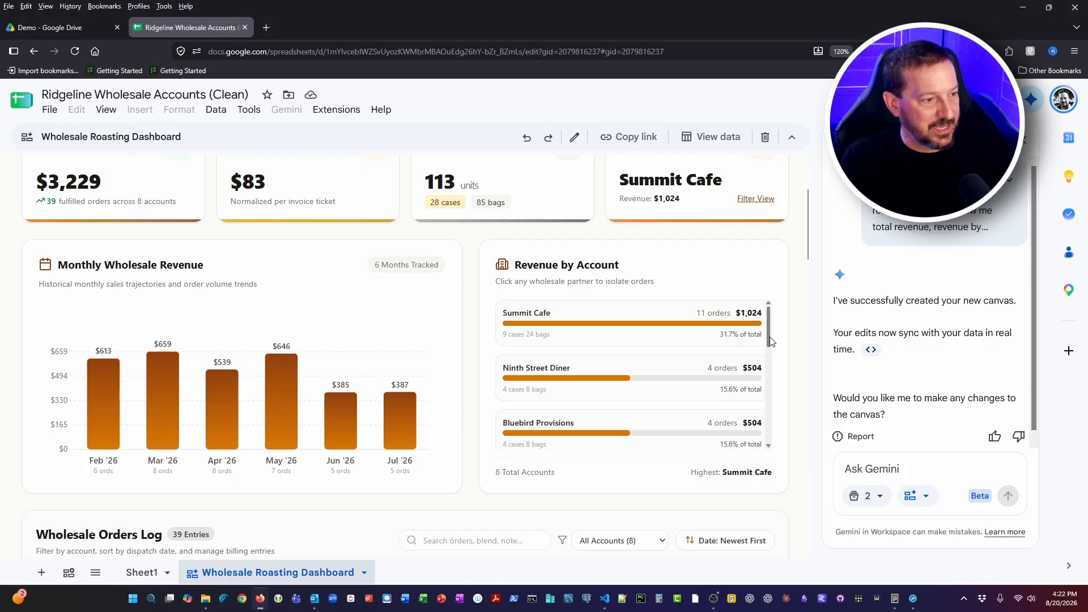
scroll(374, 473, "down", 15)
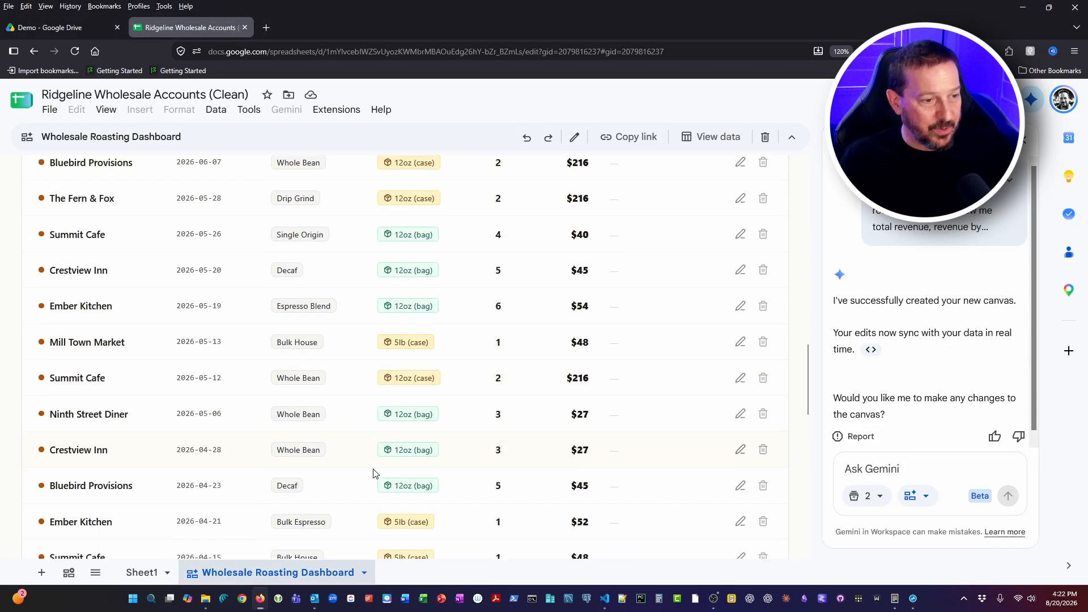
scroll(376, 473, "up", 15)
Record a new wholesale order for New Bakery dated 08/20/2026: 2 cases of 12oz Whole Bean, total amount 216
left_click(701, 212)
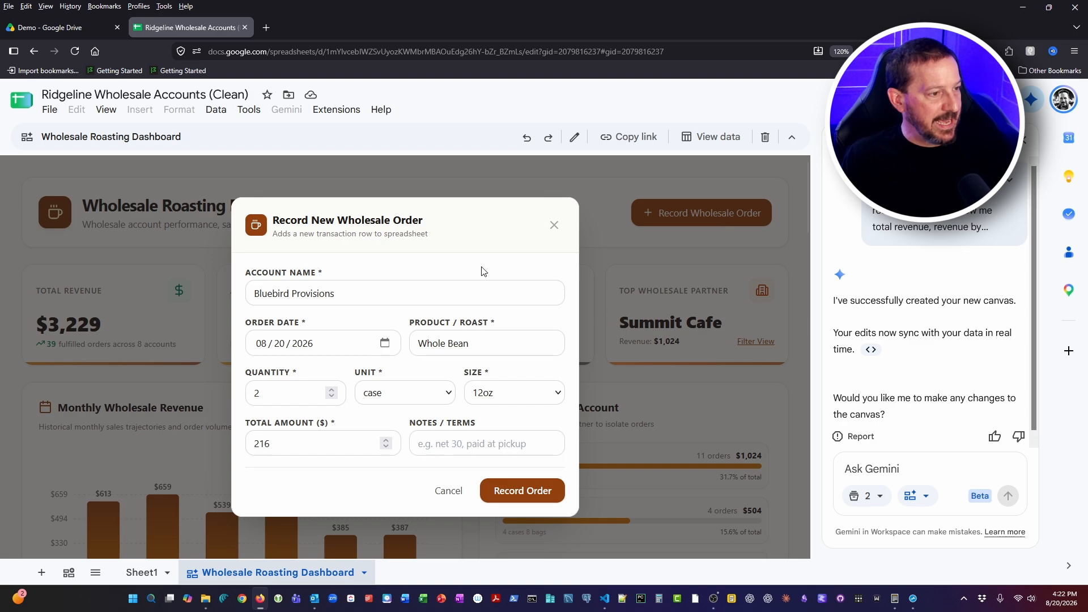
triple_click(324, 295)
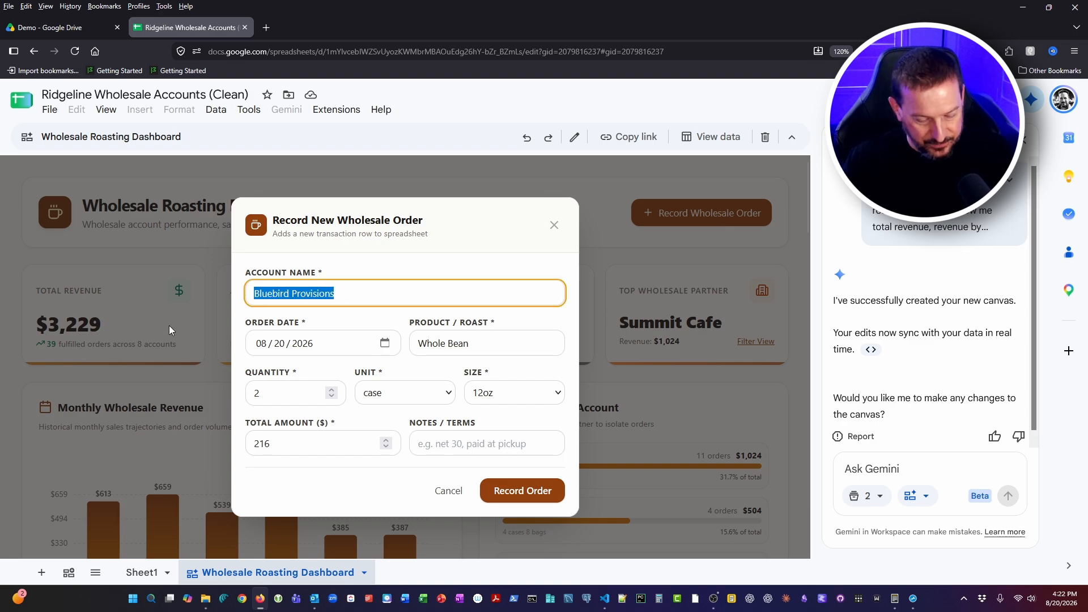
type("New Bakery")
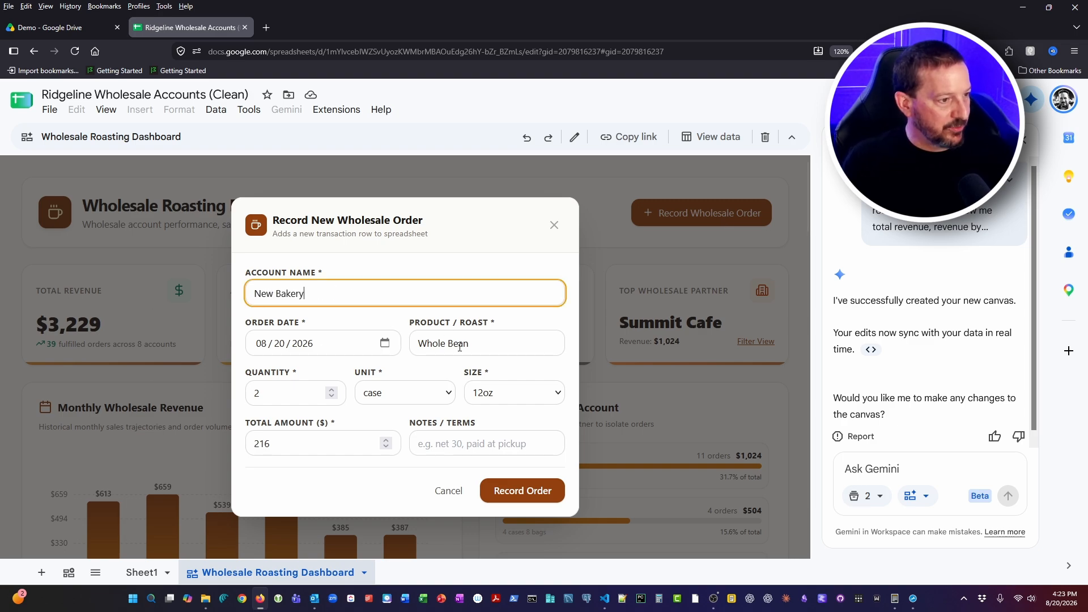
left_click(520, 490)
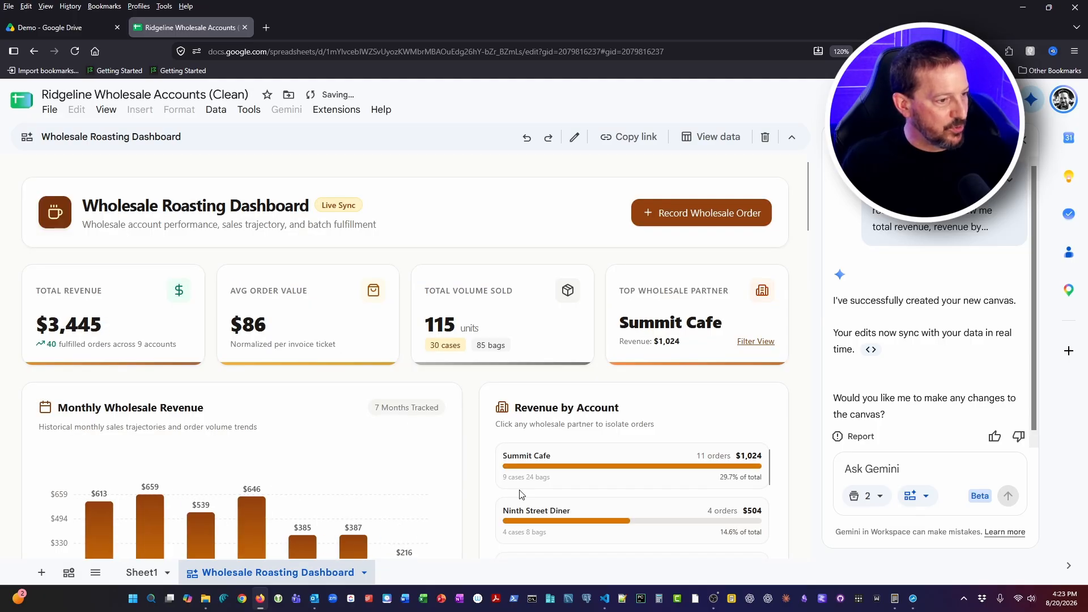
Check the monthly revenue chart and find New Bakery in the Revenue by Account list
scroll(487, 498, "down", 1)
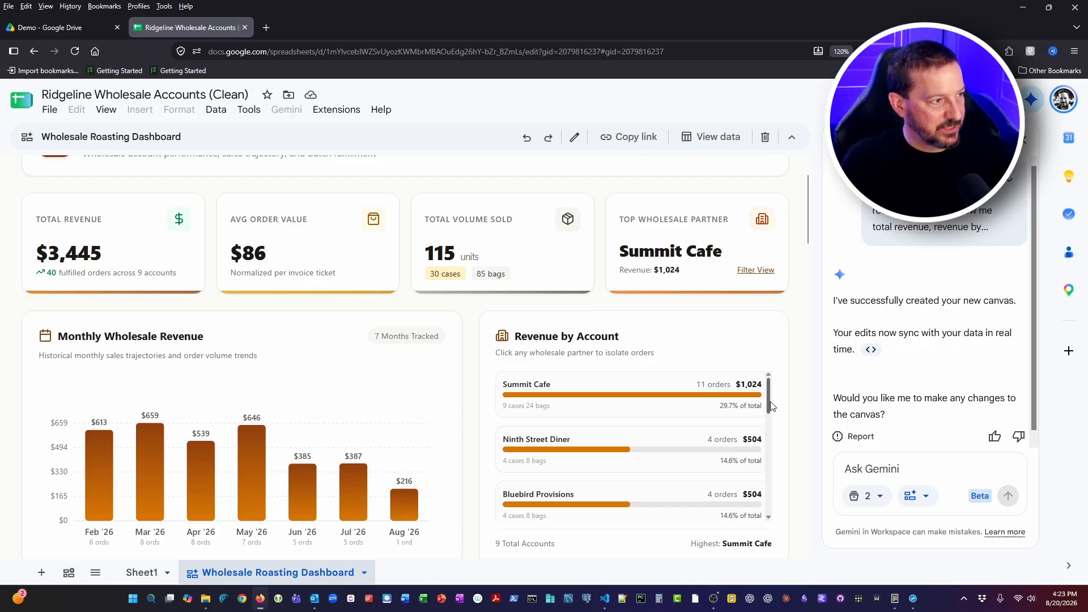
left_click_drag(772, 409, 778, 495)
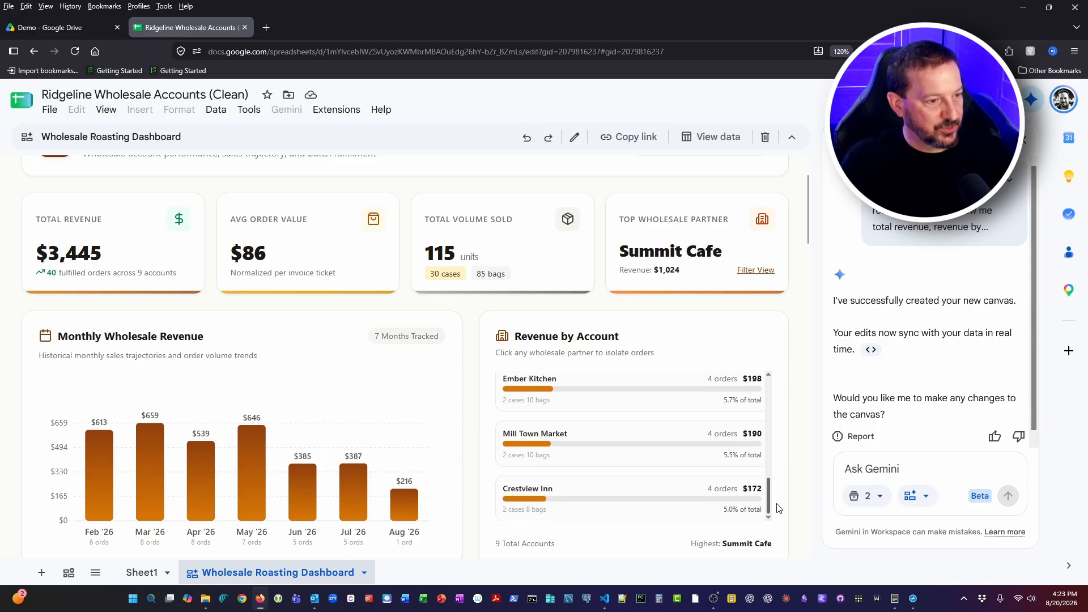
scroll(778, 496, "up", 1)
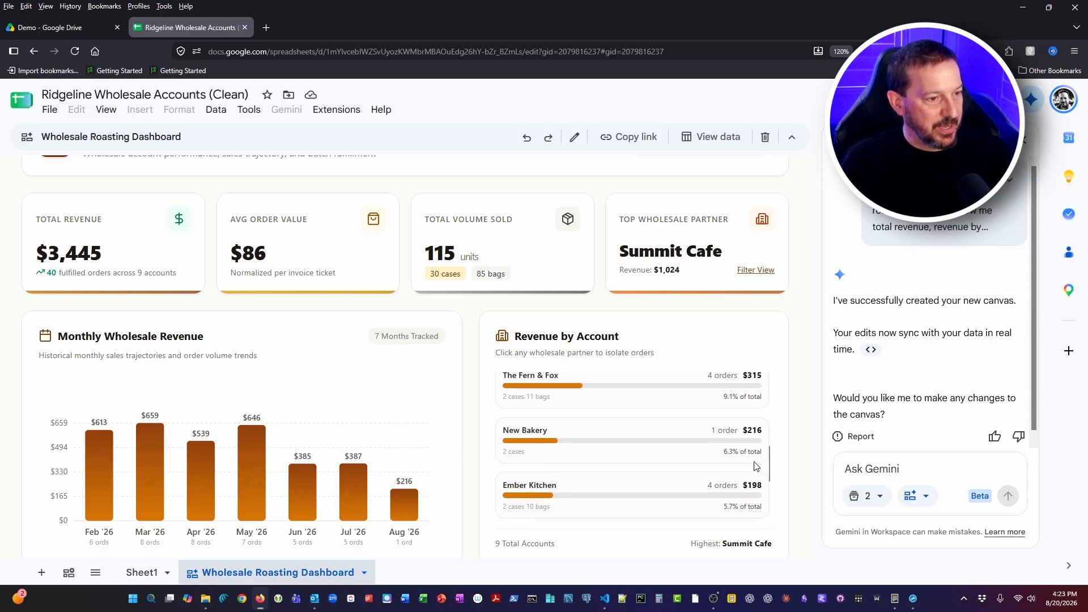
Compare the New Bakery row in Sheet1 with the existing orders' date format and columns, and return to the Wholesale Roasting Dashboard
left_click(142, 573)
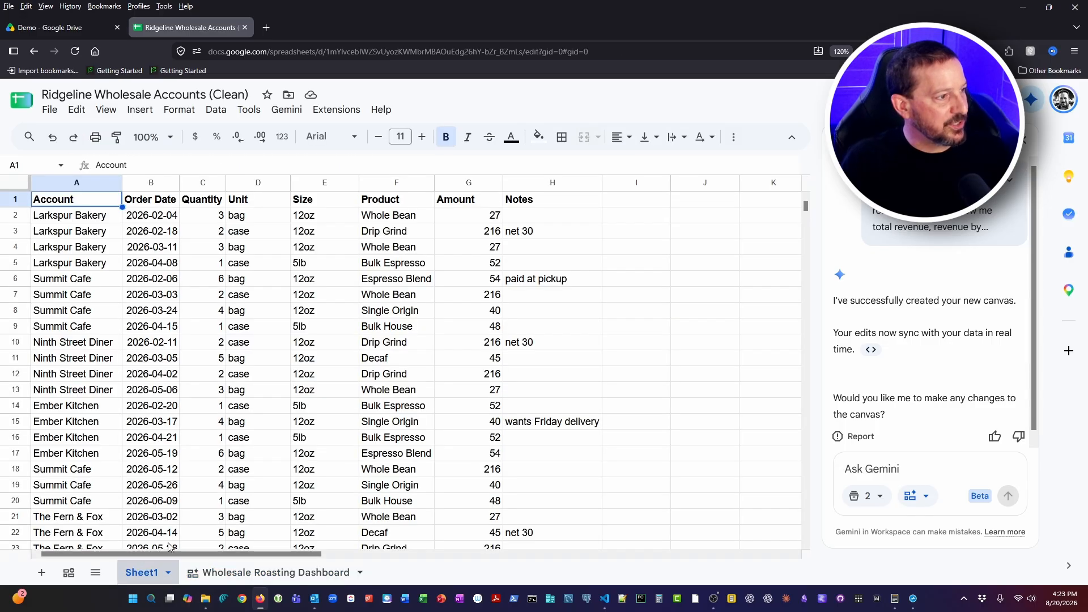
scroll(348, 356, "down", 5)
scroll(348, 356, "down", 7)
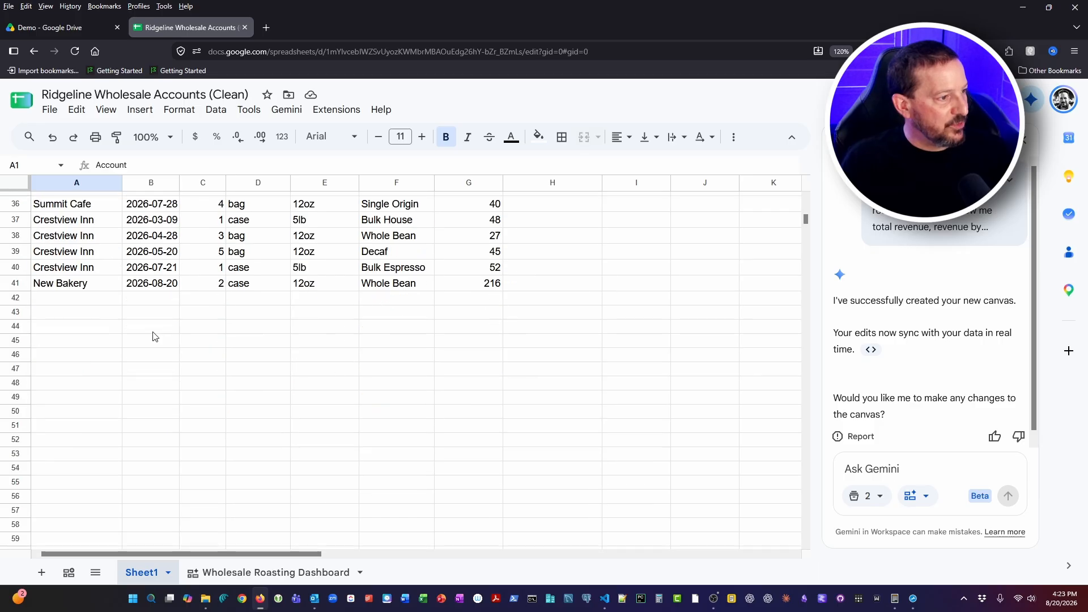
scroll(153, 335, "up", 1)
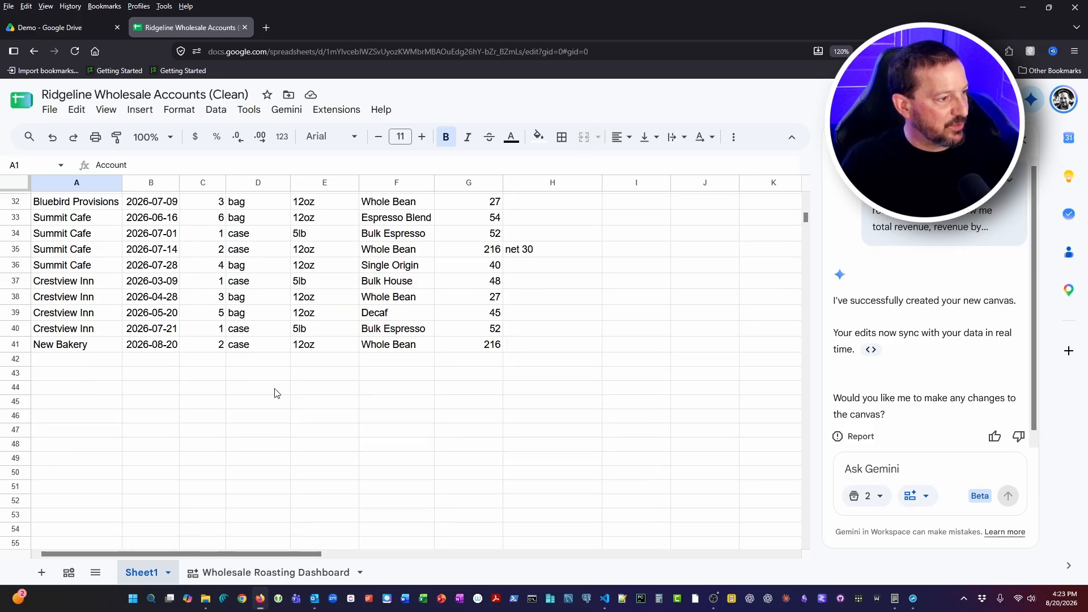
scroll(244, 396, "up", 3)
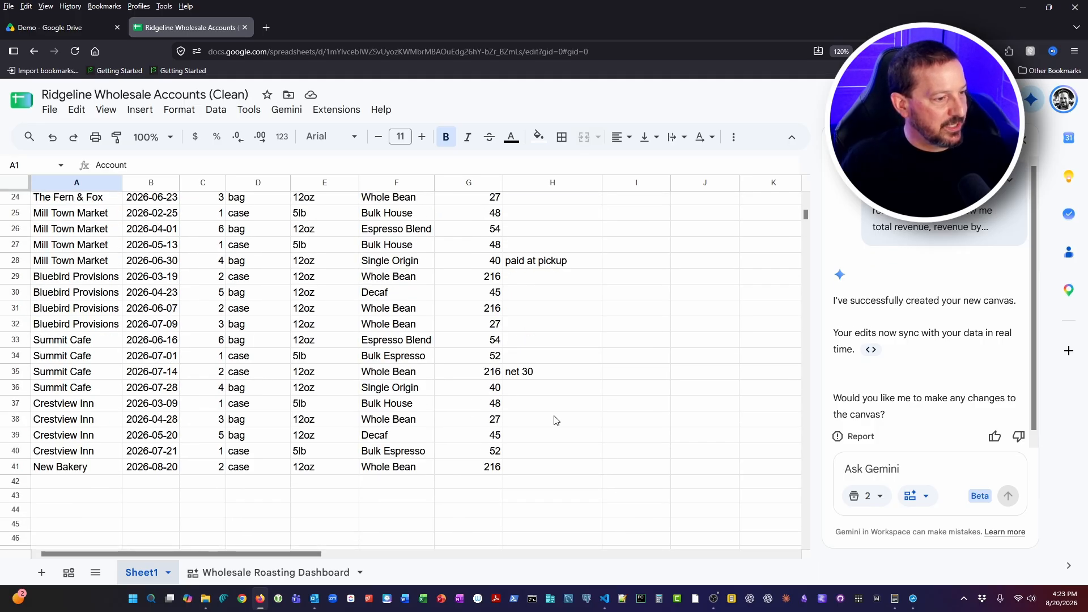
scroll(555, 418, "up", 3)
scroll(556, 418, "down", 3)
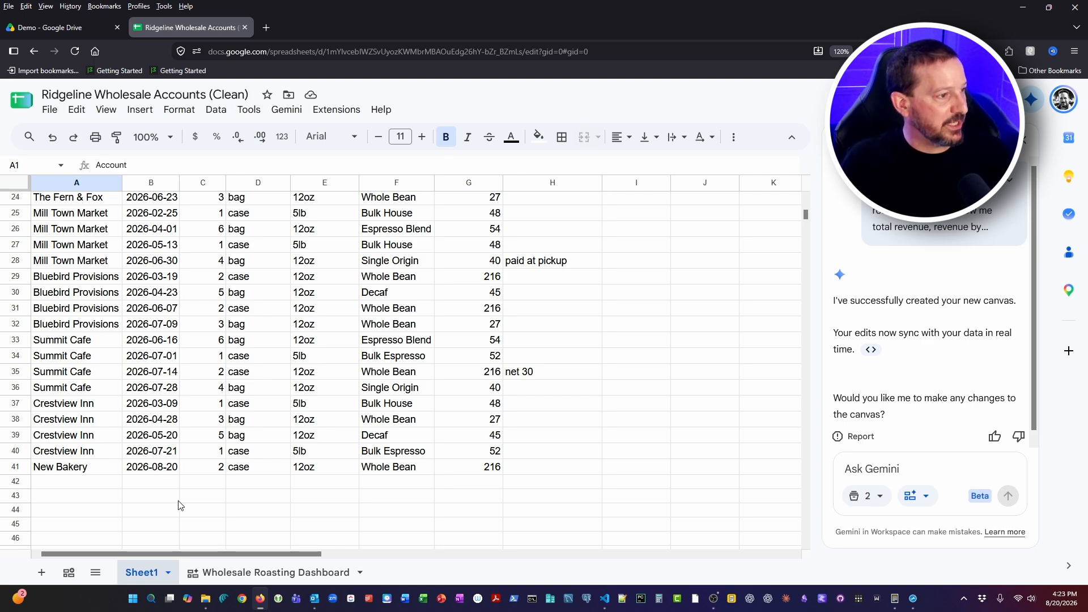
scroll(194, 492, "up", 3)
left_click(266, 572)
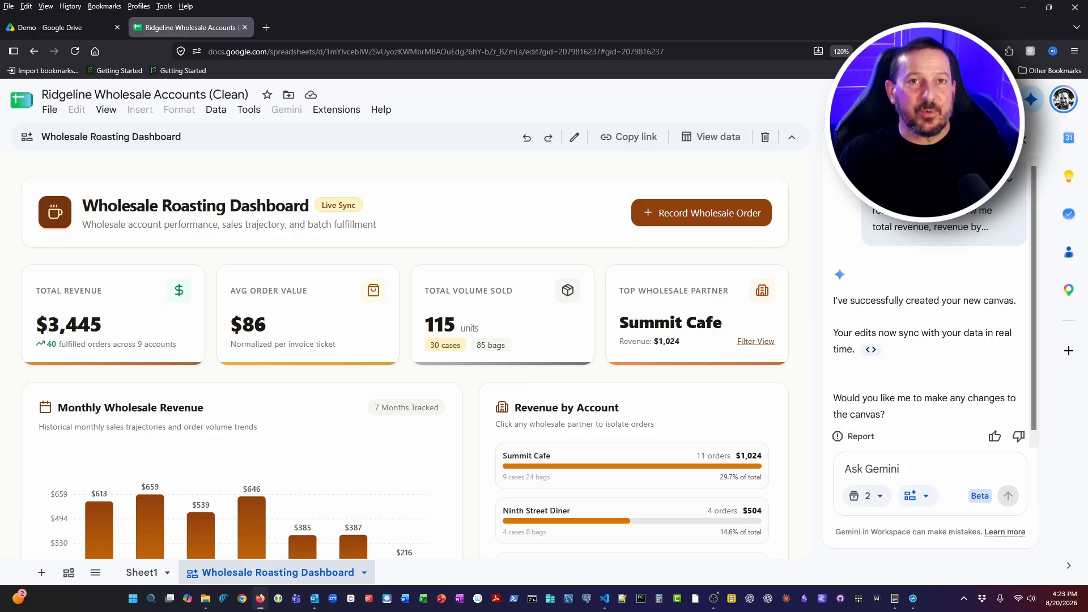